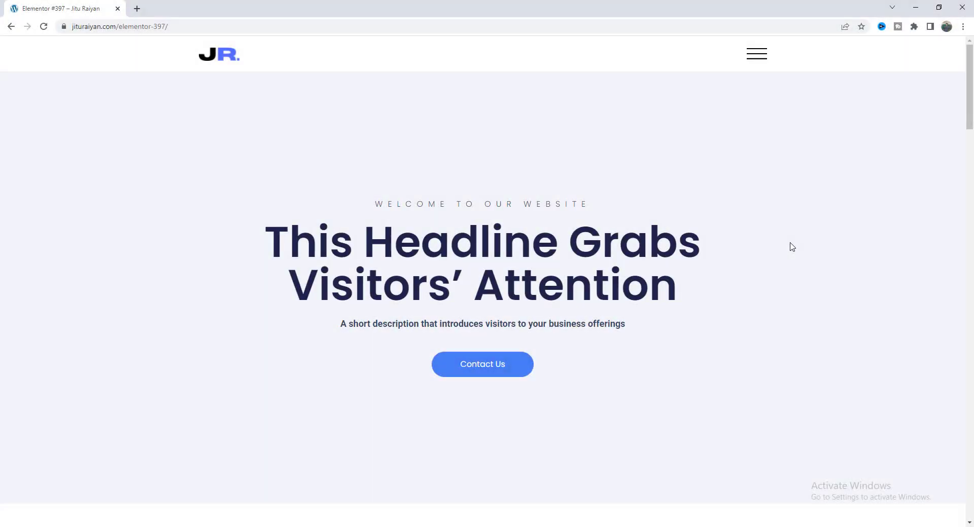
Try out the full-width menu on the demo page, opening and closing it and following its About link.
left_click(757, 56)
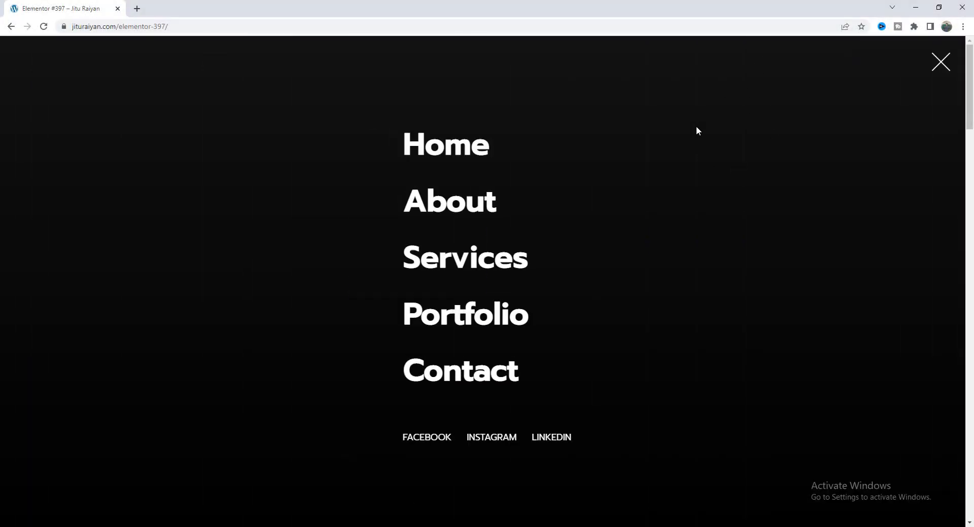
left_click(939, 63)
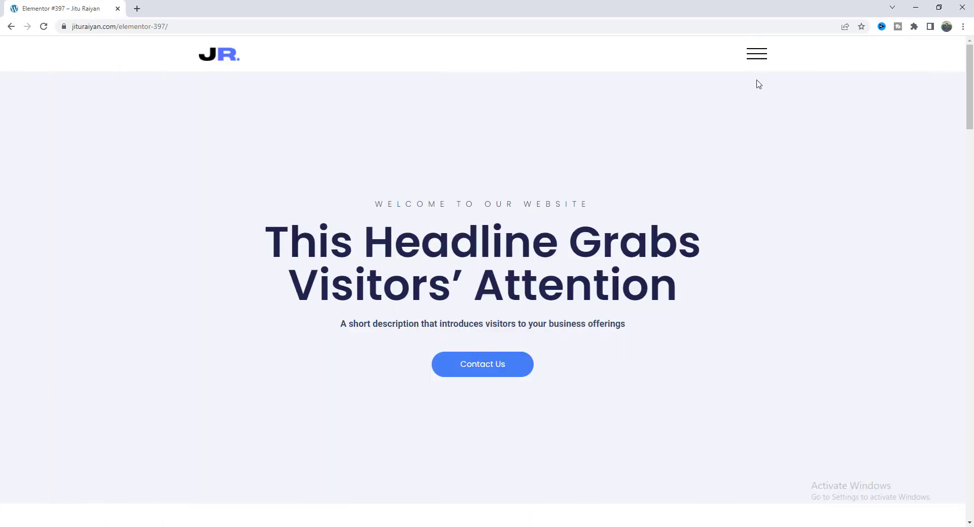
left_click(757, 60)
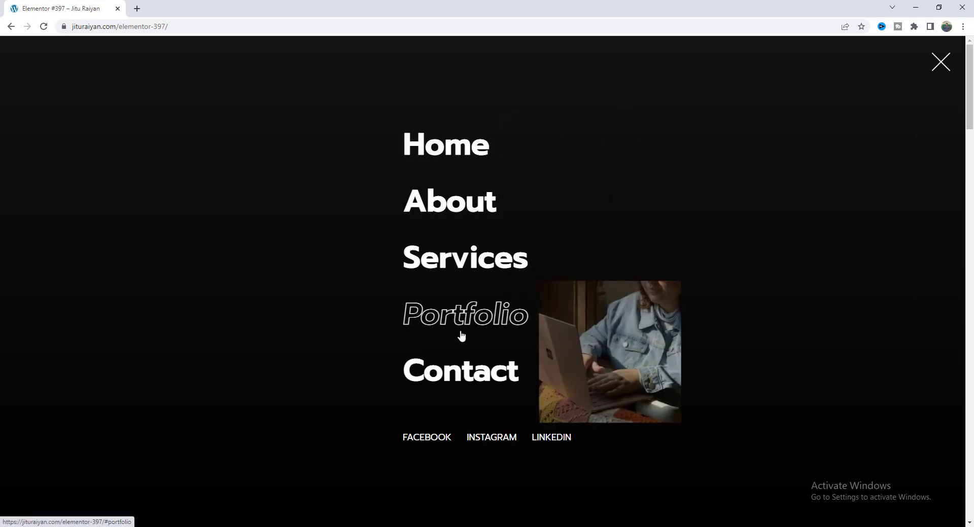
left_click(453, 215)
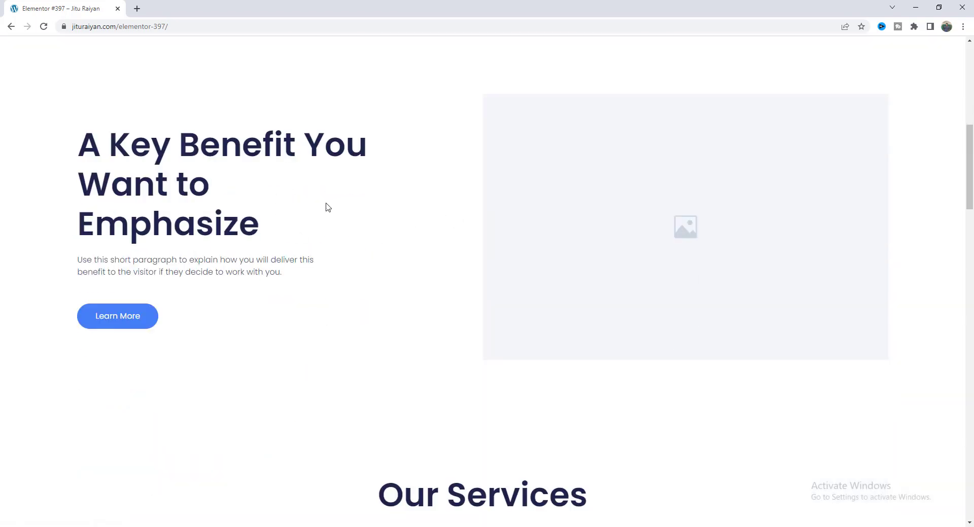
scroll(553, 227, "up", 8)
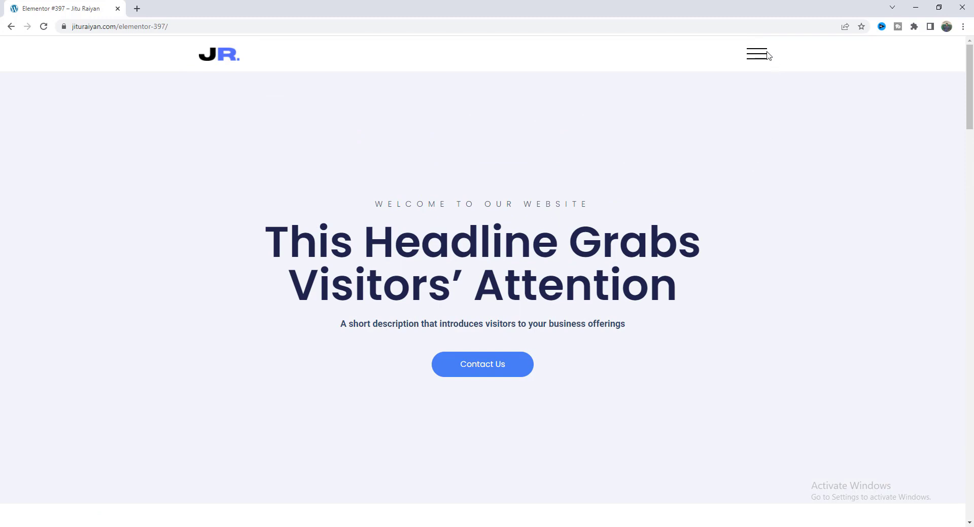
left_click(767, 54)
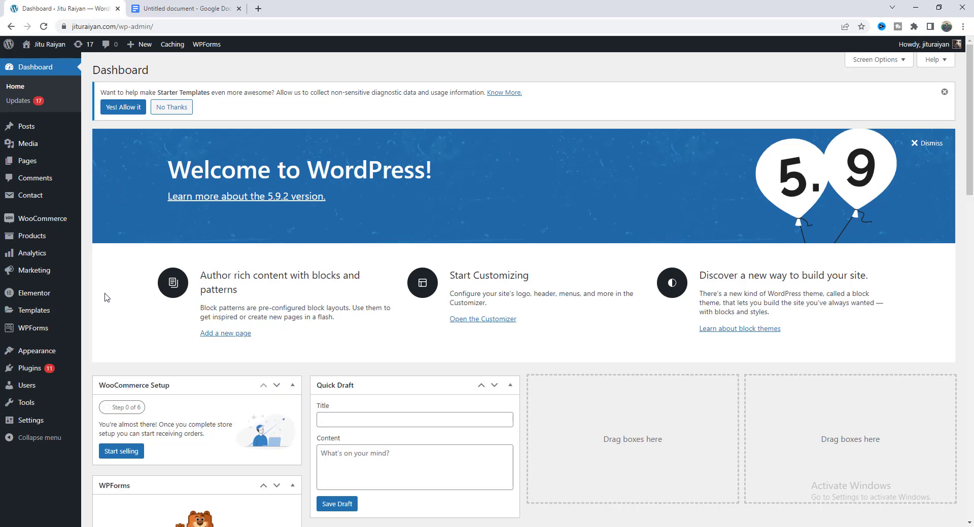
Create a new header in the Theme Builder and dismiss the template library to start from an empty header.
mouse_move(37, 313)
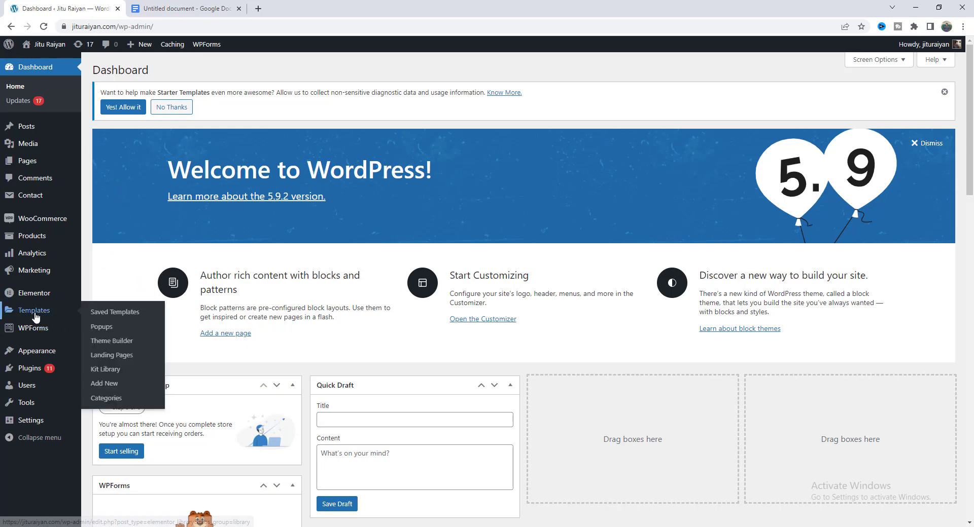
left_click(116, 342)
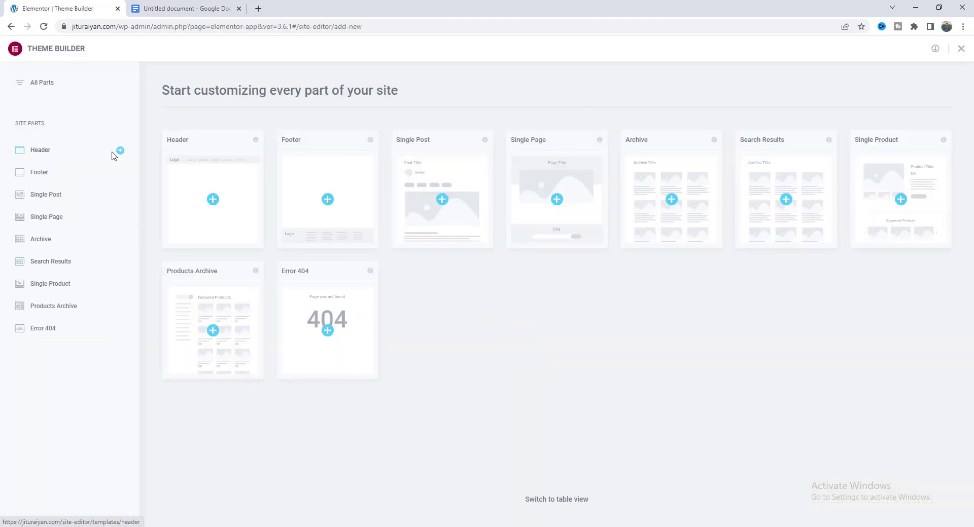
left_click(119, 154)
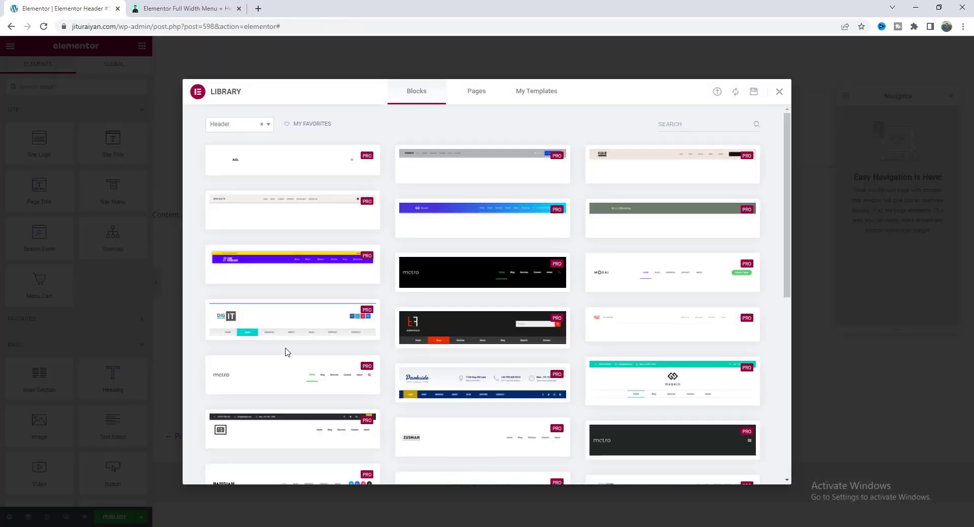
left_click(779, 92)
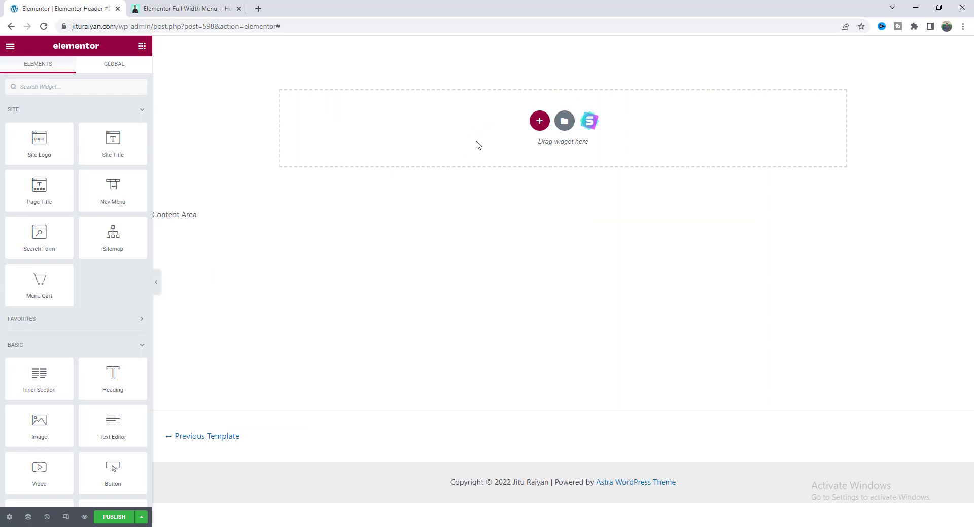
Review the product page of the Elementor Full Width Menu + Header template on Gumroad.
left_click(185, 8)
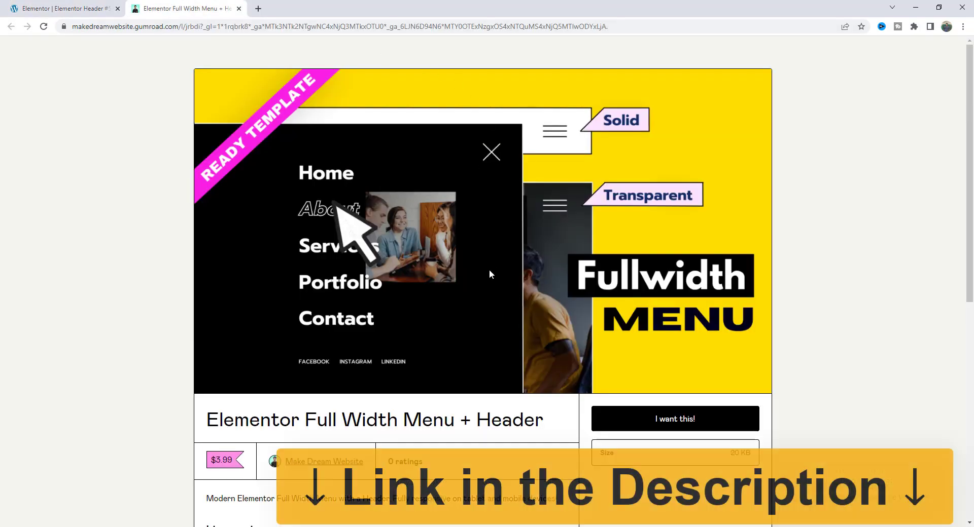
scroll(456, 294, "down", 2)
scroll(446, 306, "up", 2)
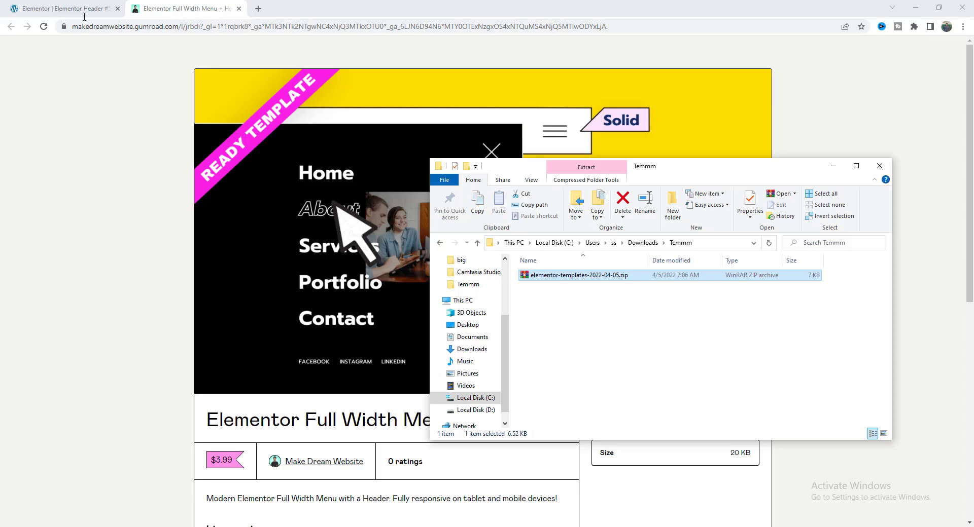
Import elementor-templates-2022-04-05.zip into the template library and insert the MDW Full Width Menu + Header template into the header.
left_click(72, 5)
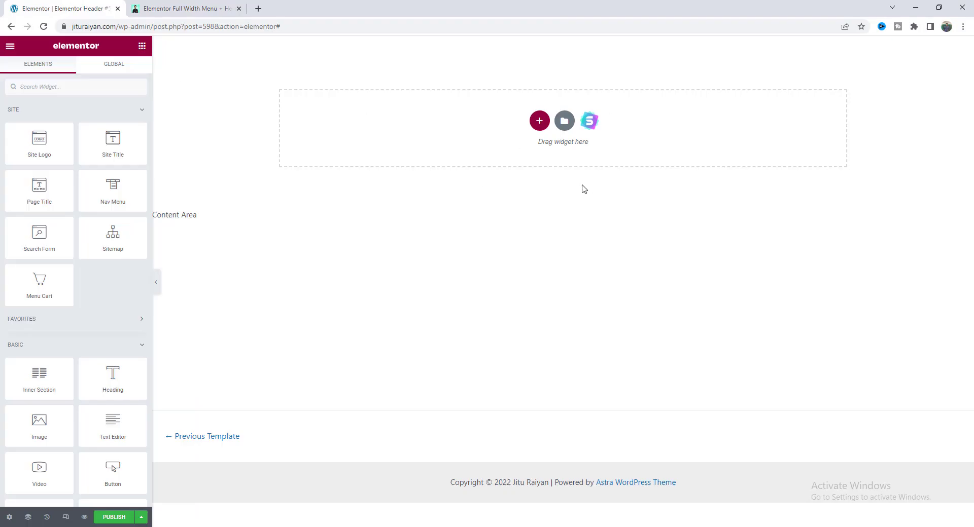
left_click(564, 120)
left_click(717, 92)
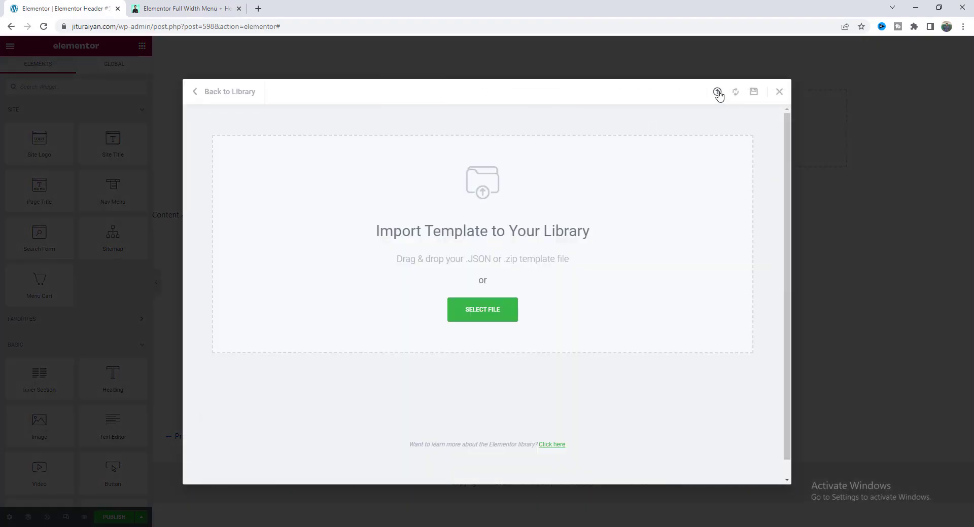
key("alt+Tab")
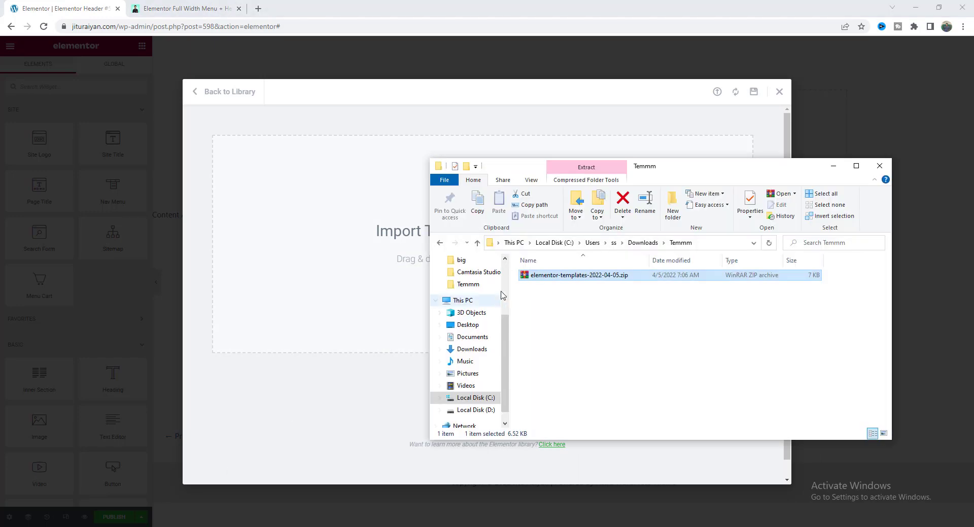
left_click_drag(374, 268, 374, 267)
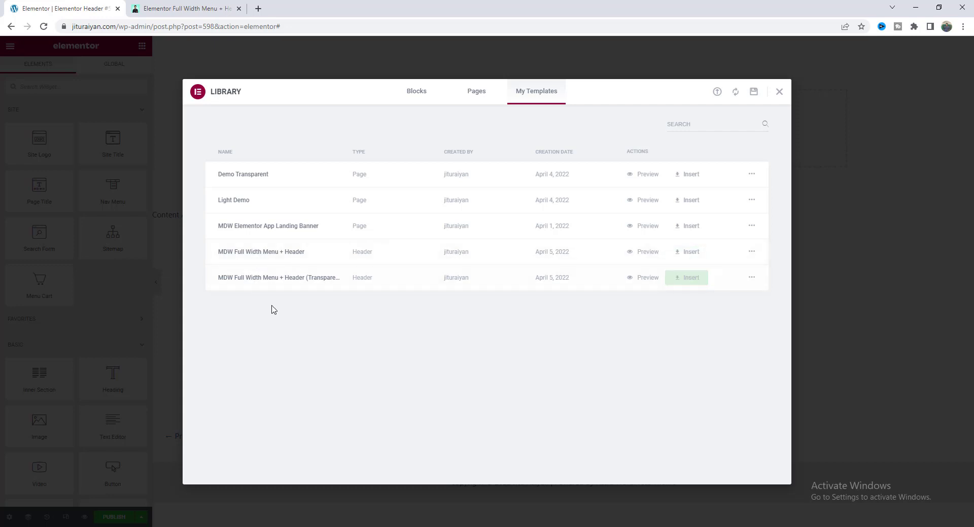
left_click(690, 257)
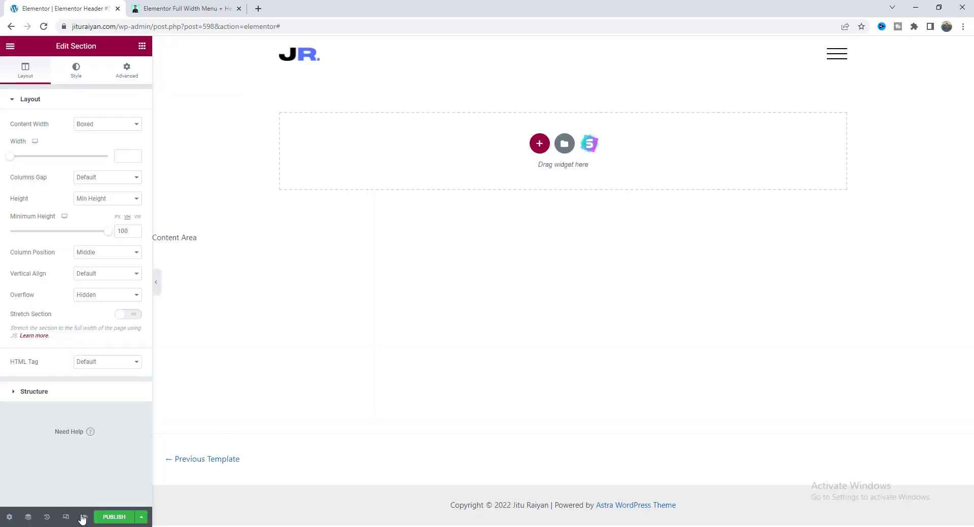
Publish the header with a display condition that includes the Entire Site.
left_click(113, 517)
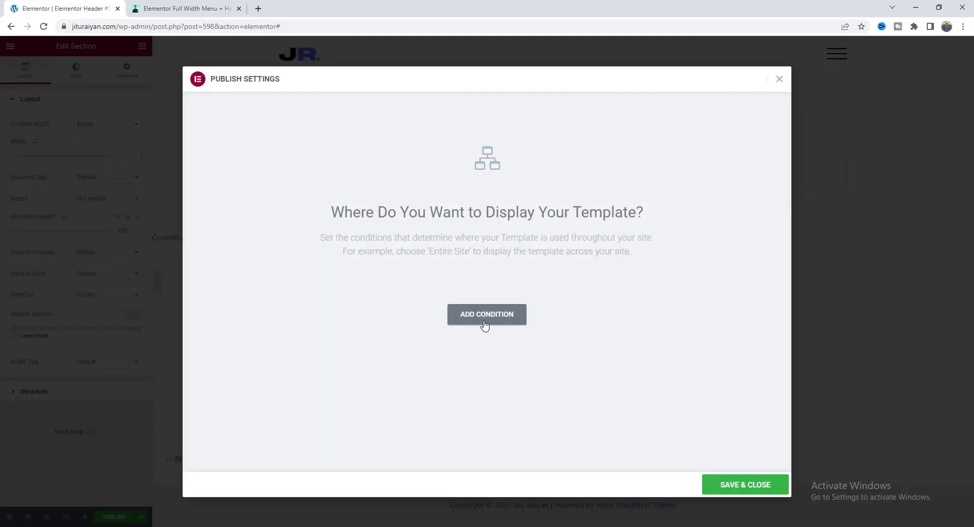
left_click(485, 325)
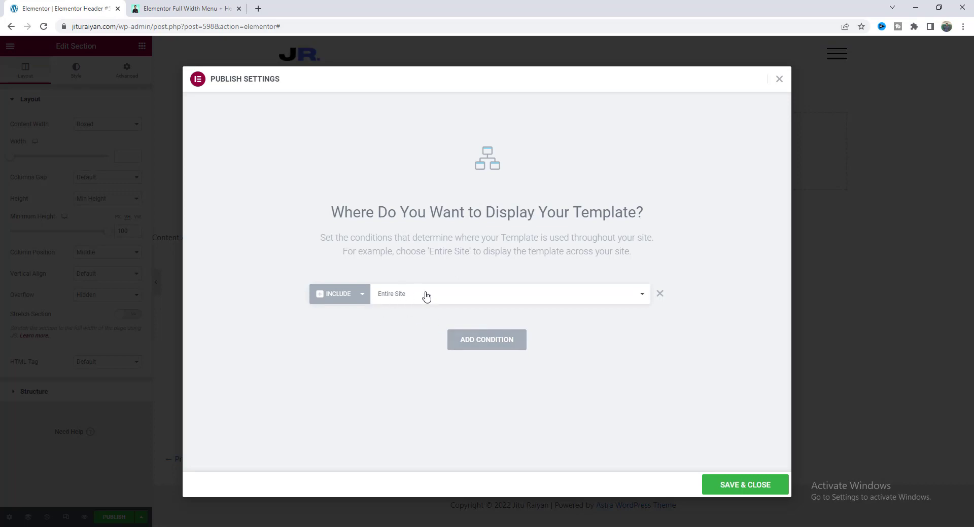
left_click(733, 479)
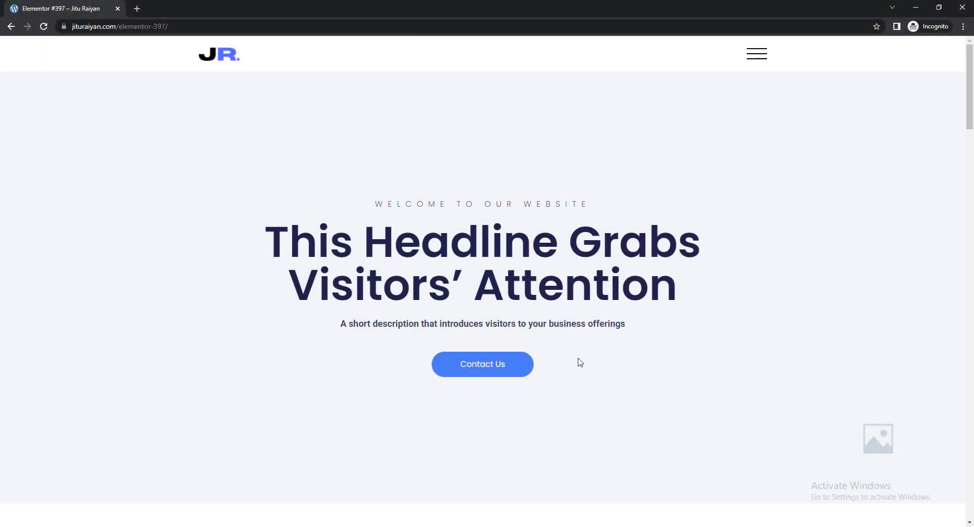
Test the published header on the live page by opening the full-width menu and following the About link.
left_click(759, 54)
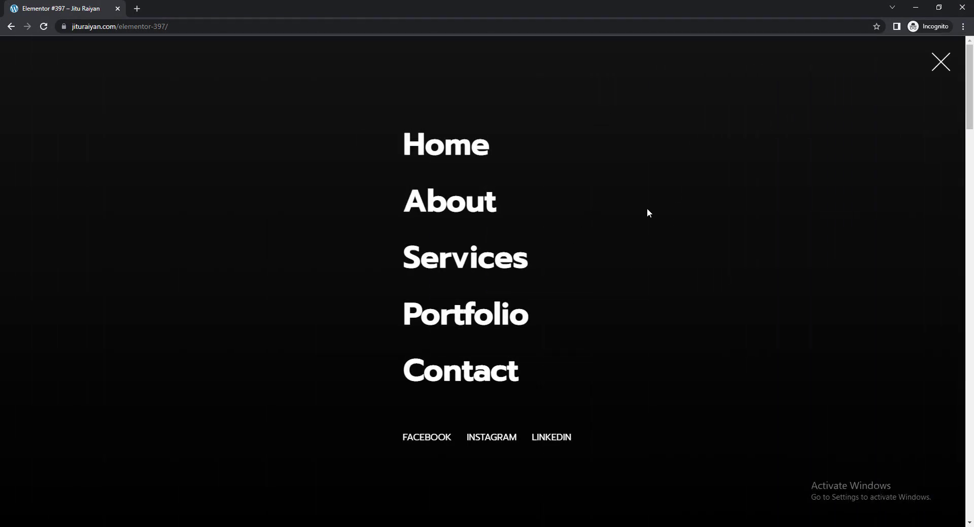
left_click(457, 205)
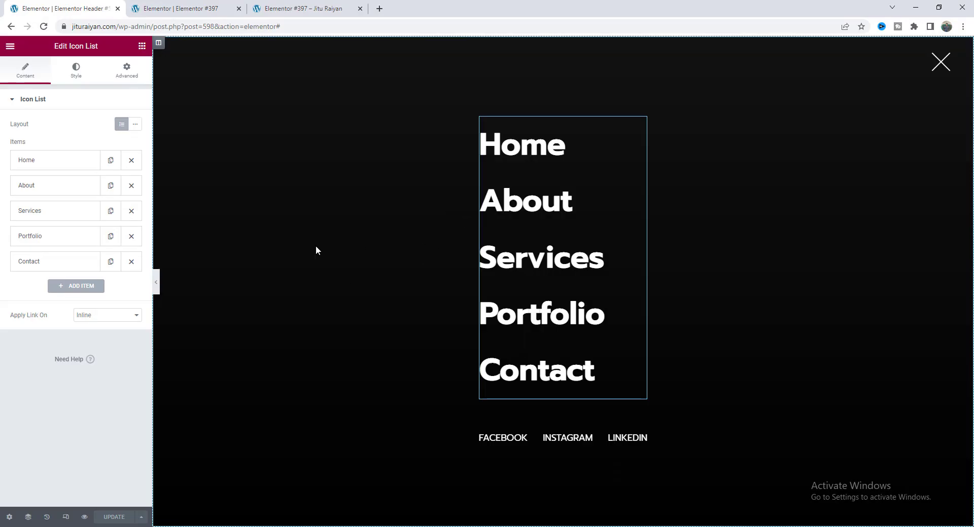
Inspect the anchor links of the About and Services items in the menu's icon list.
left_click(60, 188)
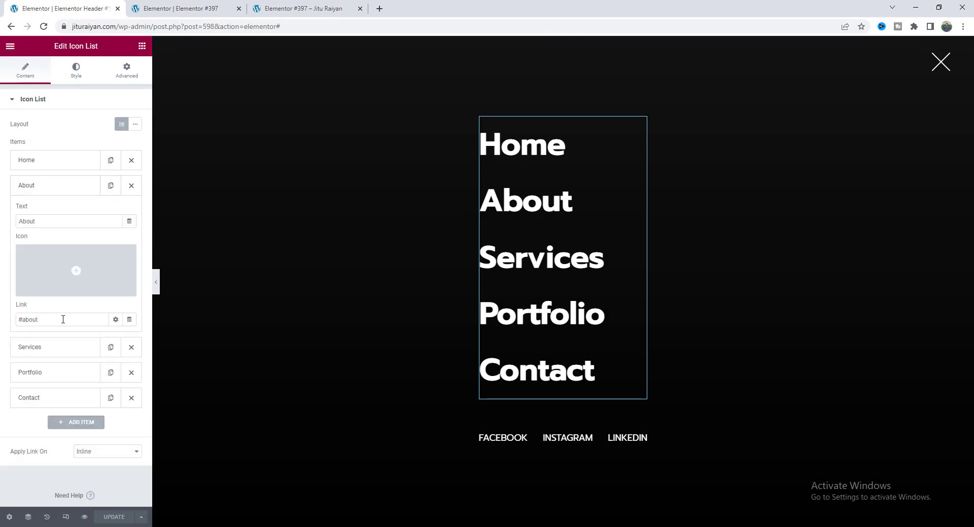
left_click_drag(46, 320, 20, 323)
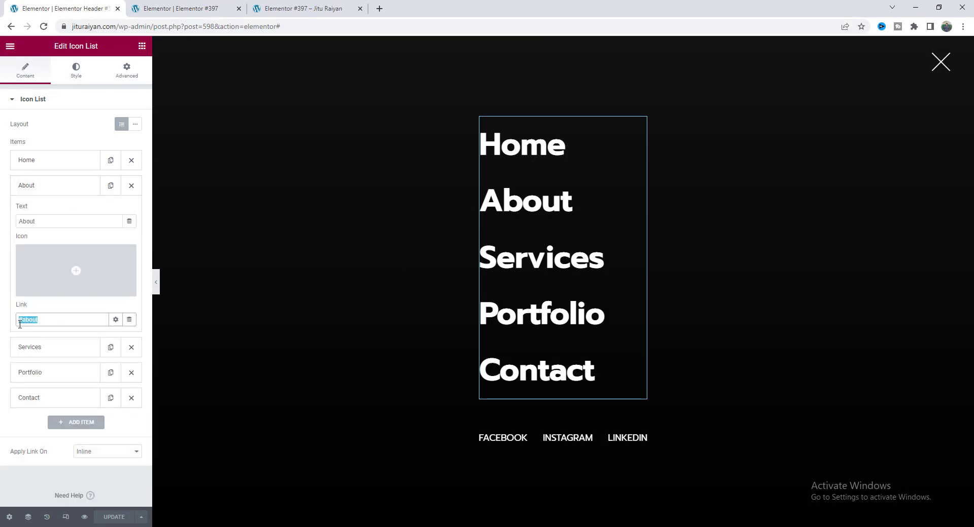
left_click(41, 351)
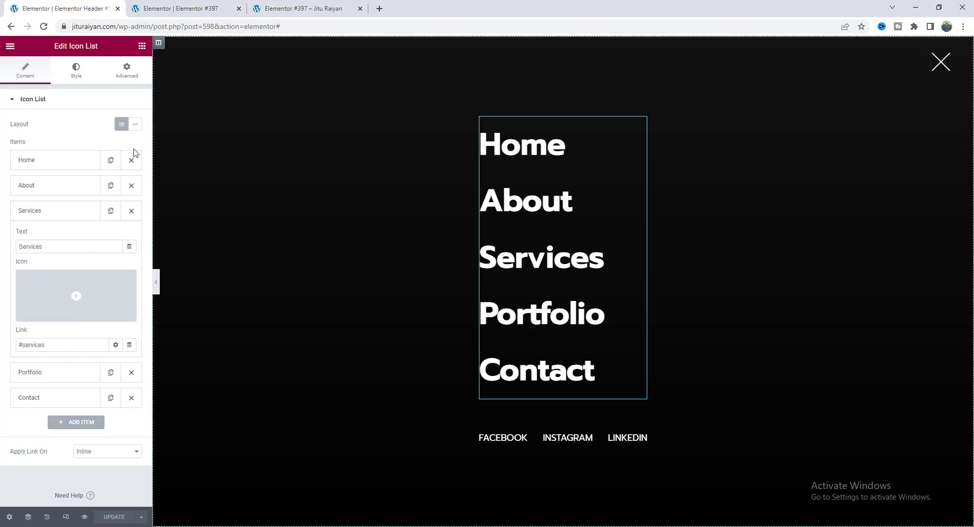
Check the CSS ID of the "A Key Benefit You Want to Emphasize" section in the Elementor #397 page editor.
left_click(175, 9)
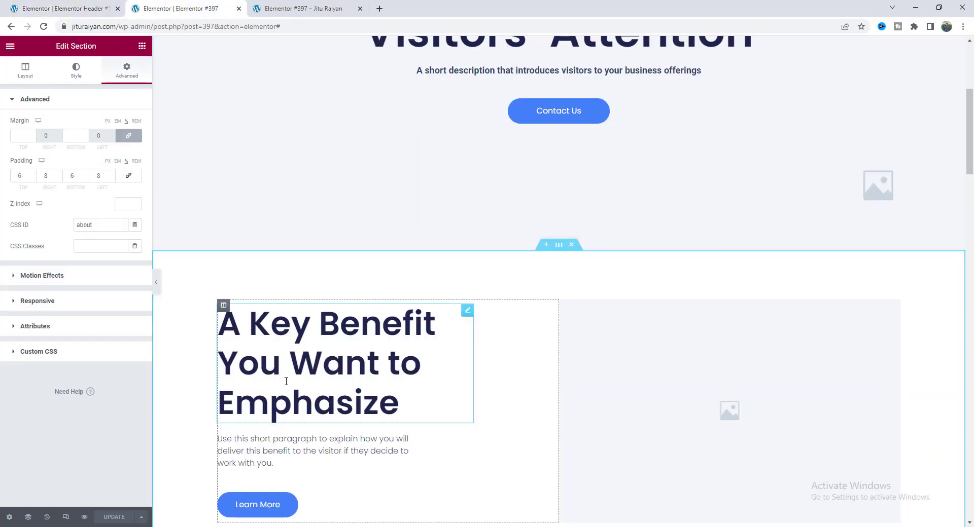
scroll(512, 363, "up", 2)
scroll(532, 329, "down", 2)
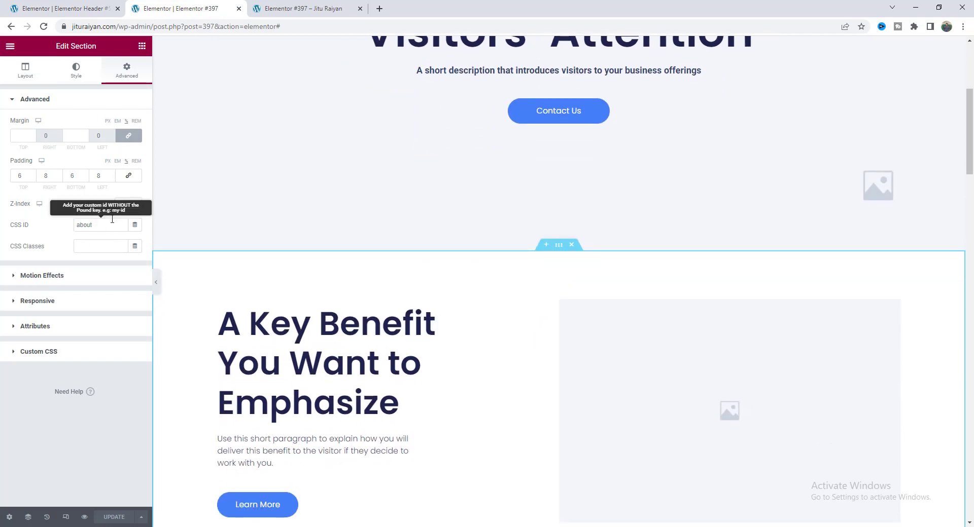
Return to the header editor and compare the About menu item's link with the section's CSS ID.
left_click(71, 8)
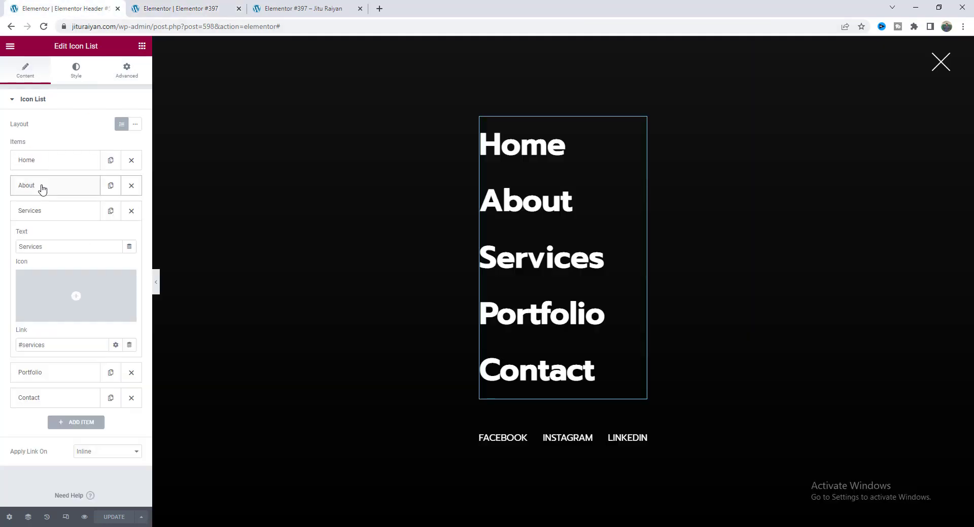
left_click(42, 187)
left_click(52, 320)
double_click(38, 320)
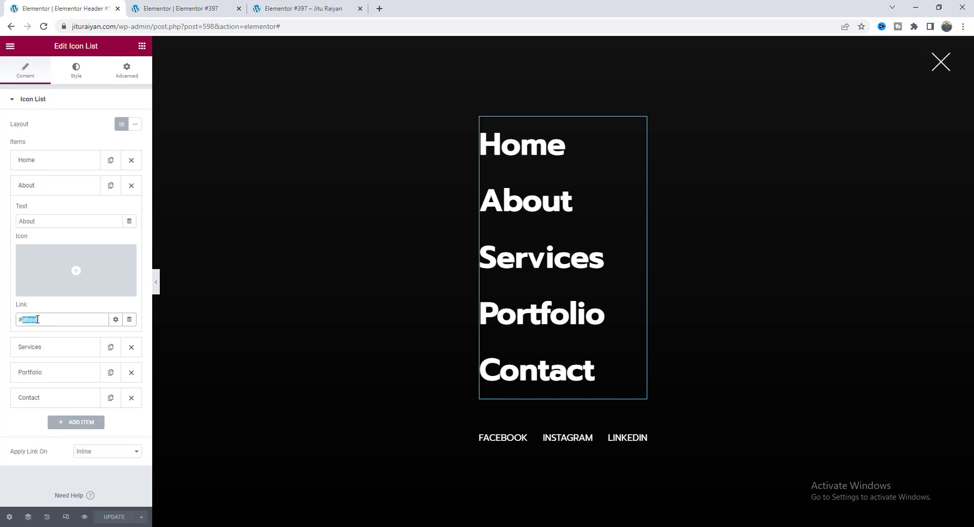
left_click(49, 325)
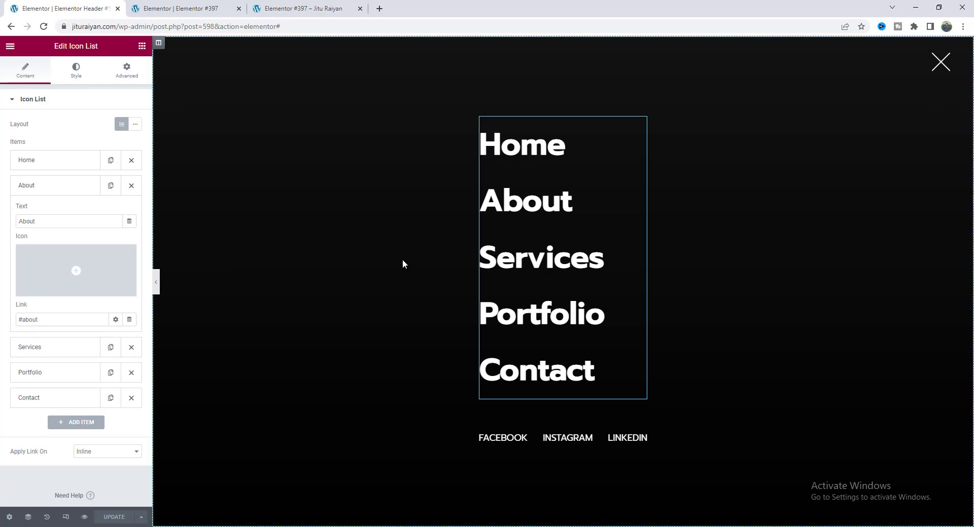
Open the Navigator for the full-width menu and show the settings of the Hover Images gallery.
right_click(413, 182)
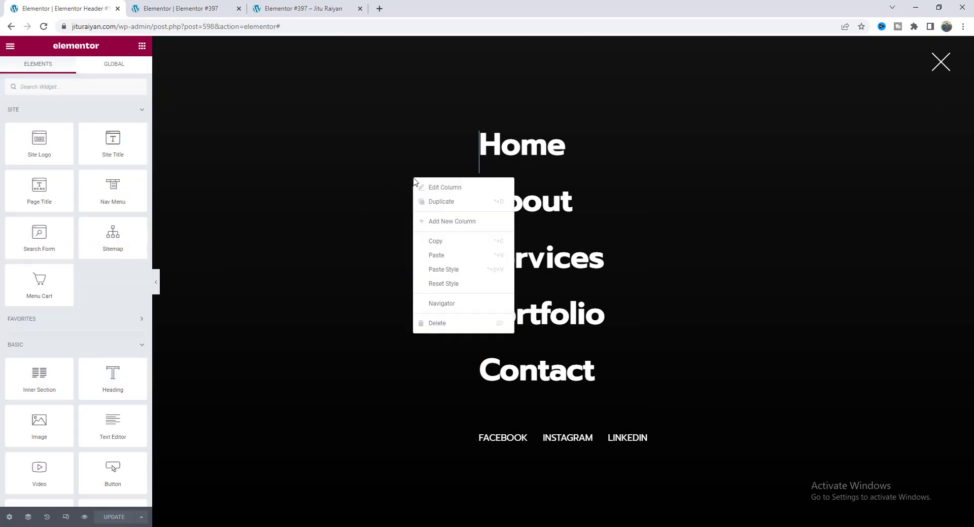
left_click(454, 309)
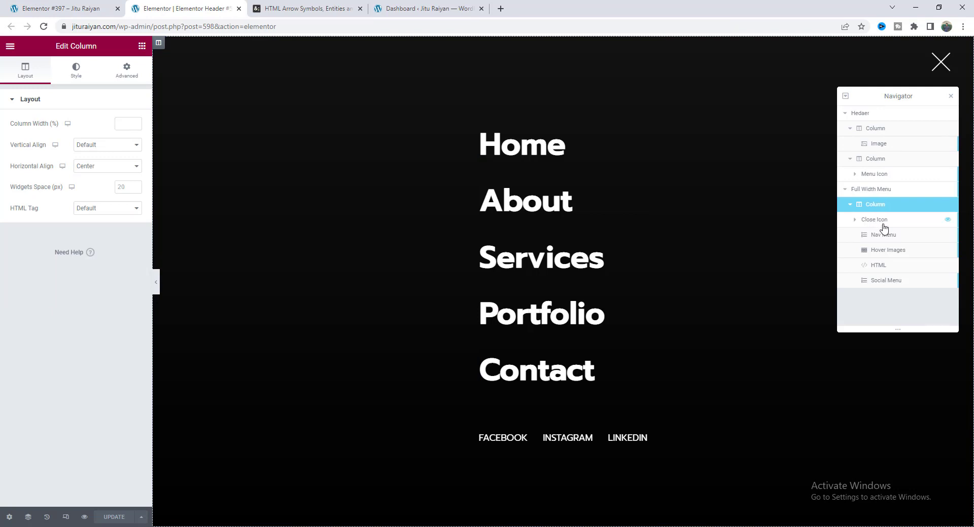
left_click(900, 255)
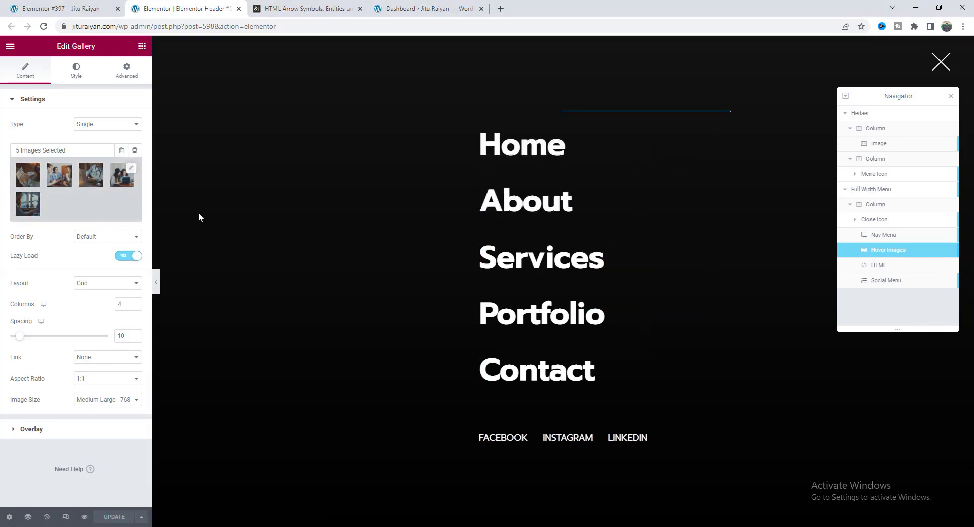
Preview the full-width menu in responsive mode at tablet and mobile sizes.
left_click(66, 518)
left_click(518, 47)
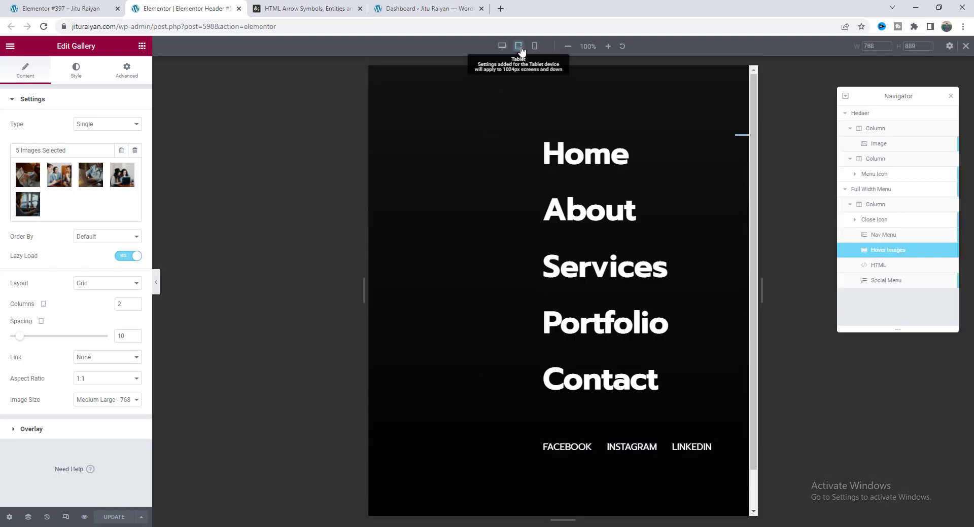
left_click(534, 46)
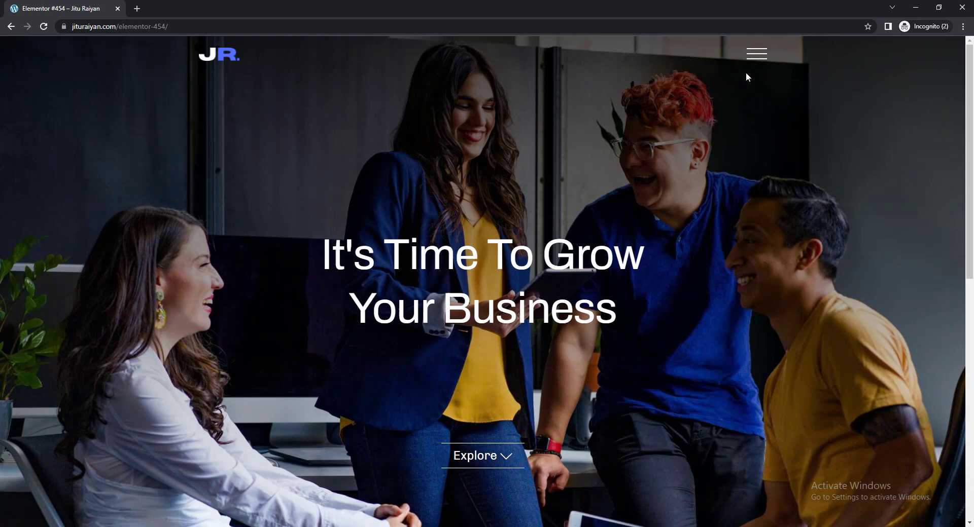
Open the full-width menu on the live Elementor #454 page.
left_click(754, 57)
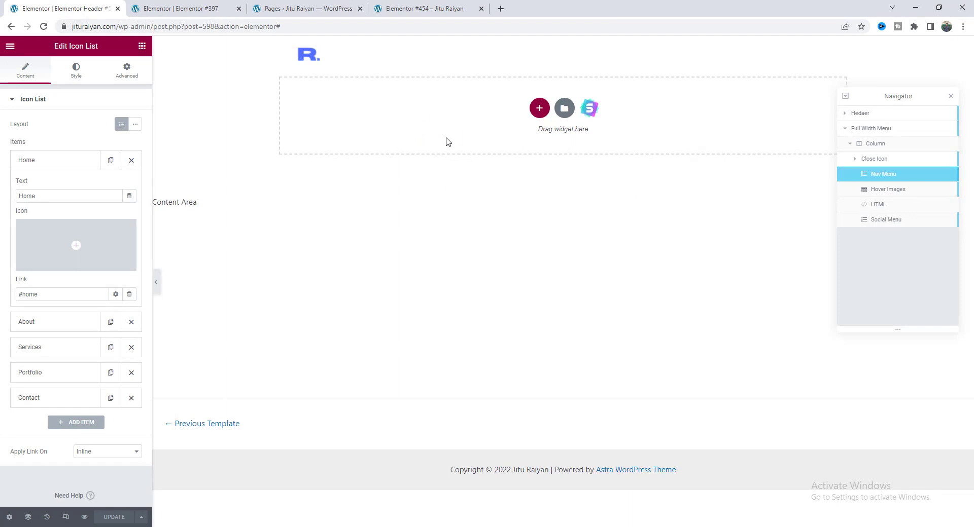
Delete all content from the header template in the Elementor editor.
right_click(411, 120)
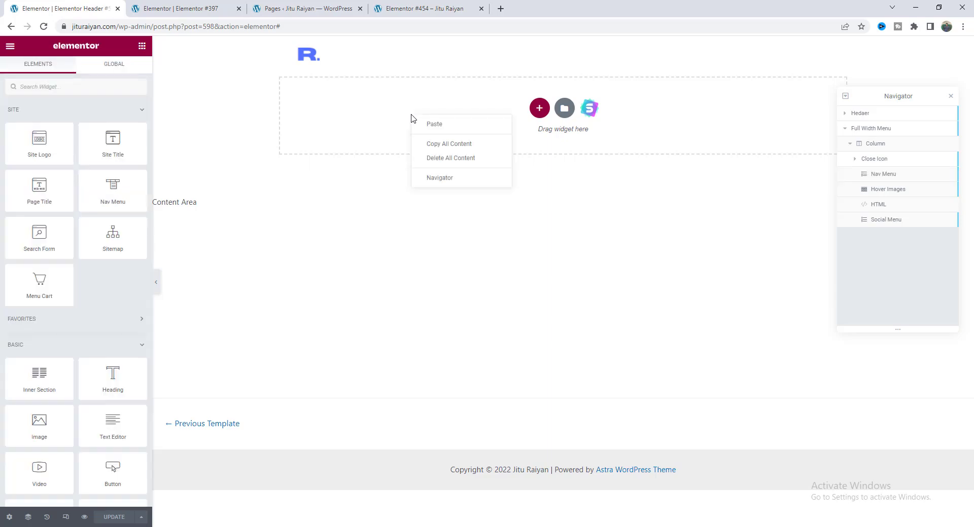
left_click(437, 161)
left_click(527, 311)
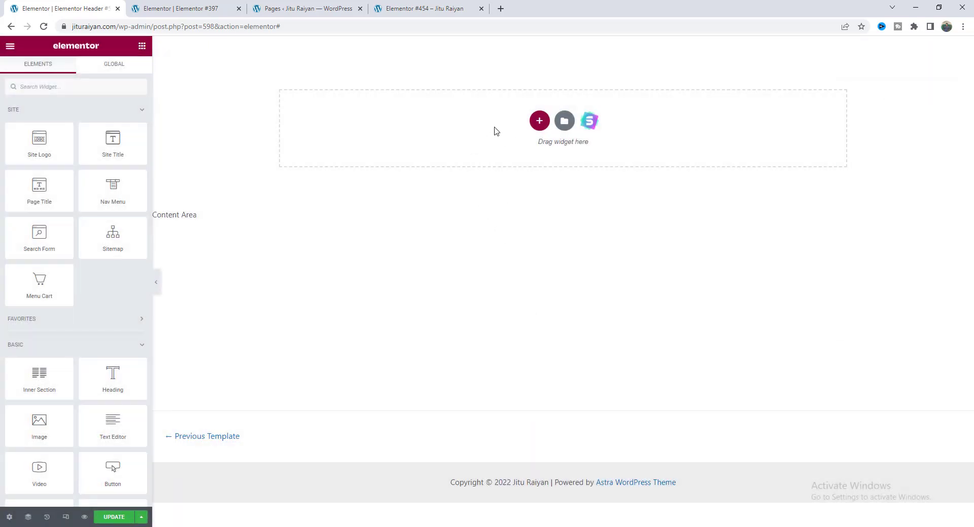
Add a two-column section and place an Image widget with the JR. logo in its first column.
left_click(539, 121)
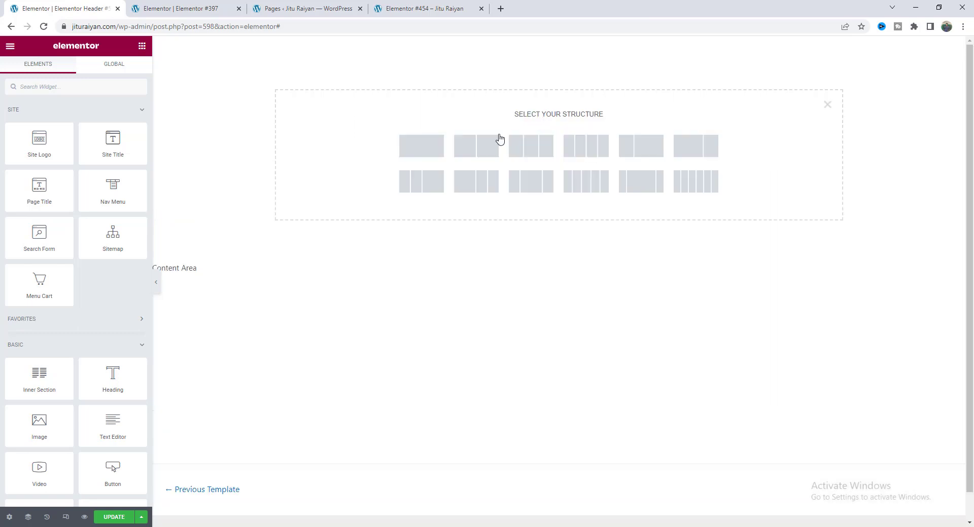
left_click(472, 147)
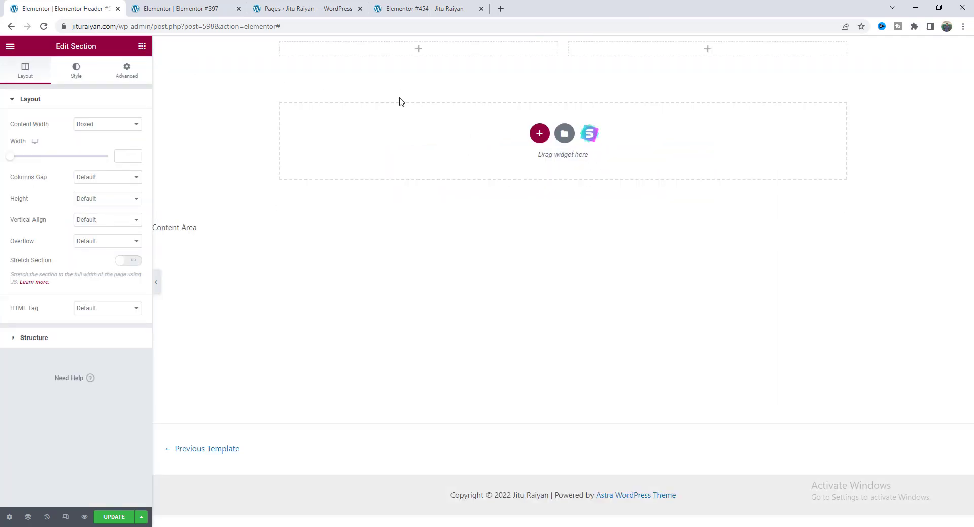
left_click(142, 46)
scroll(102, 304, "down", 2)
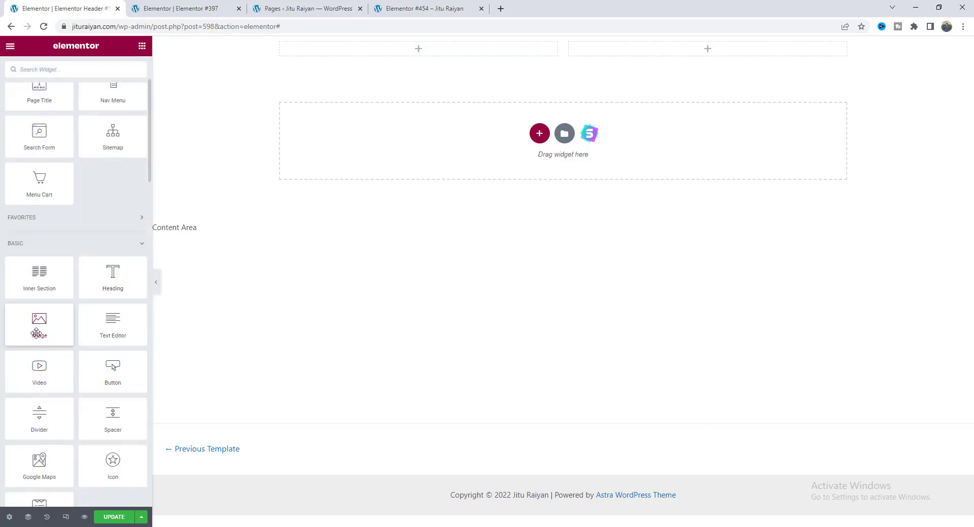
left_click_drag(37, 332, 404, 52)
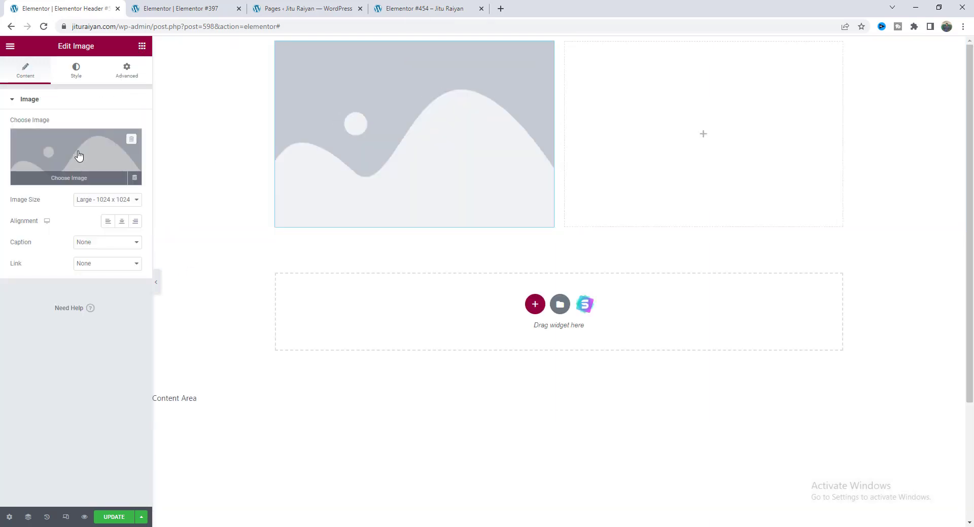
left_click(78, 156)
left_click(532, 167)
left_click(925, 494)
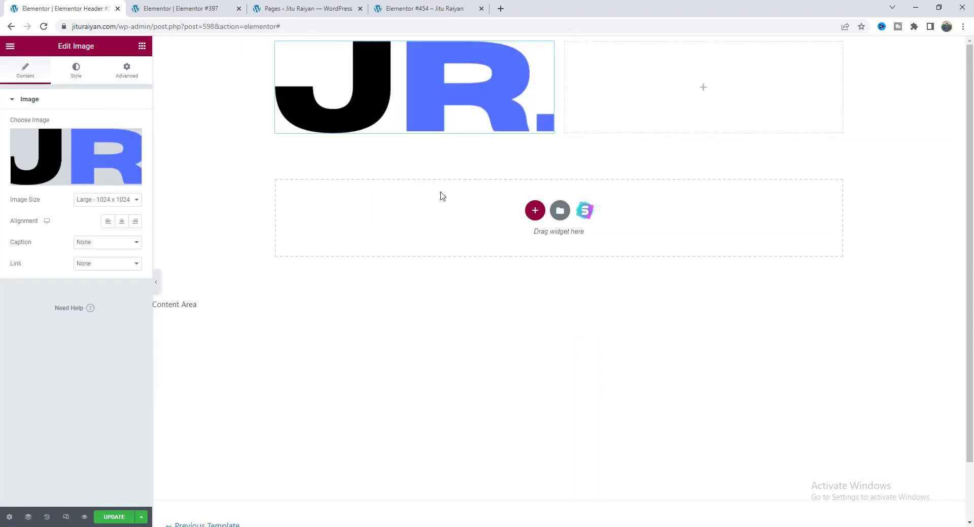
Set the logo image's width to 80 px and its widget width to Inline (auto).
left_click(76, 74)
left_click(127, 122)
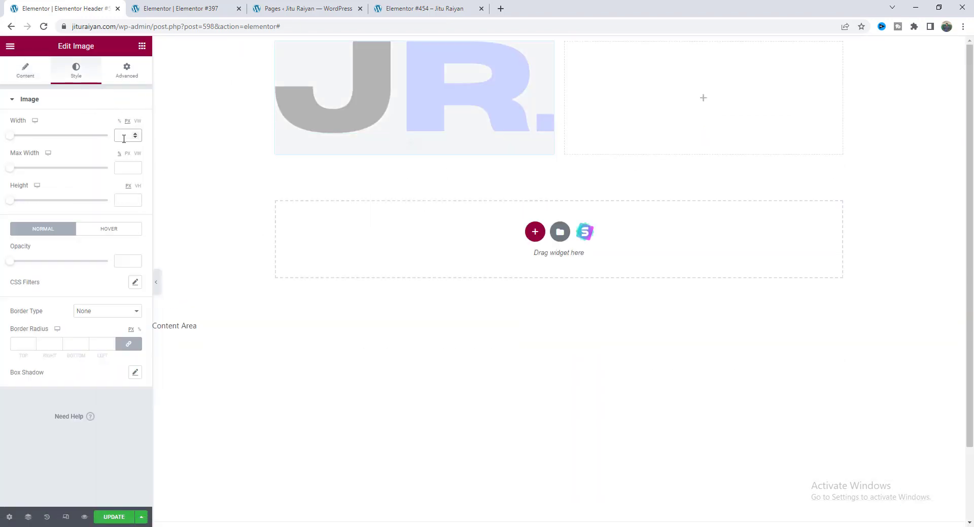
left_click(124, 137)
type("80")
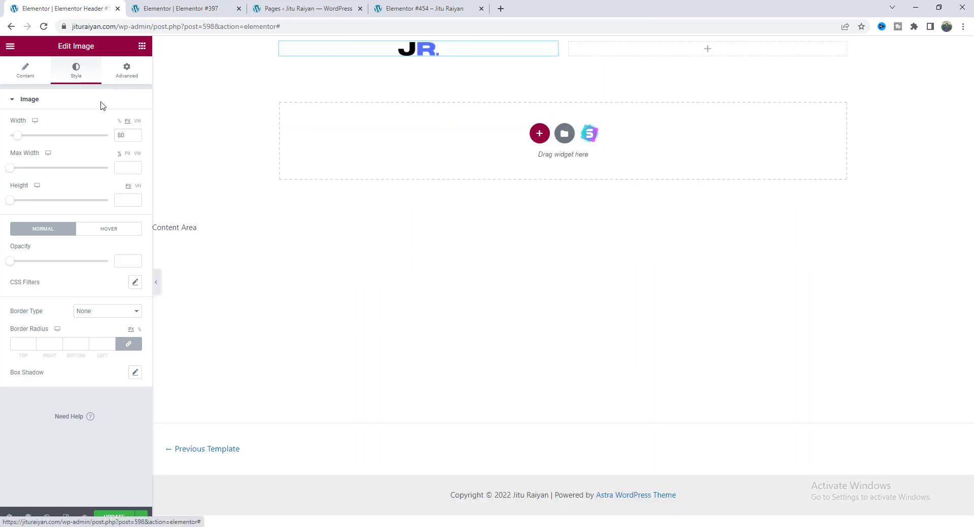
left_click(127, 71)
left_click(107, 204)
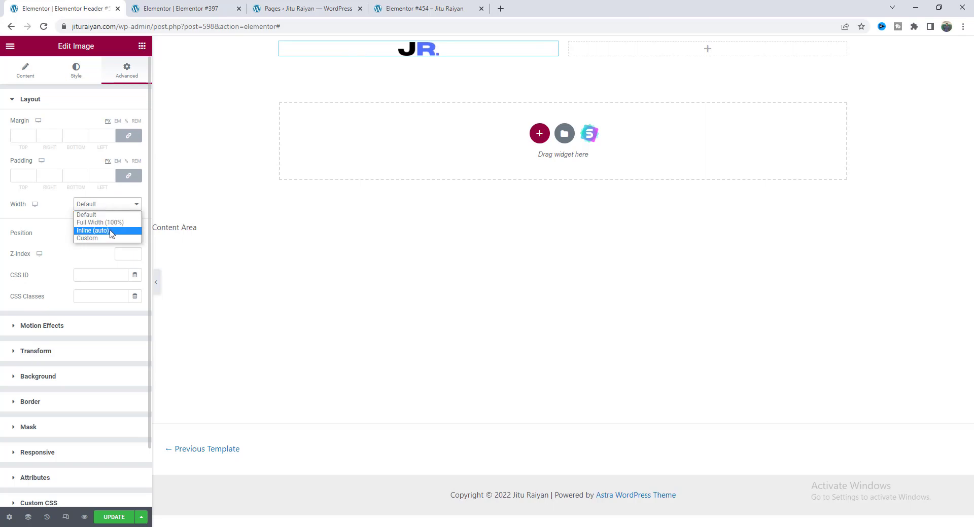
left_click(106, 230)
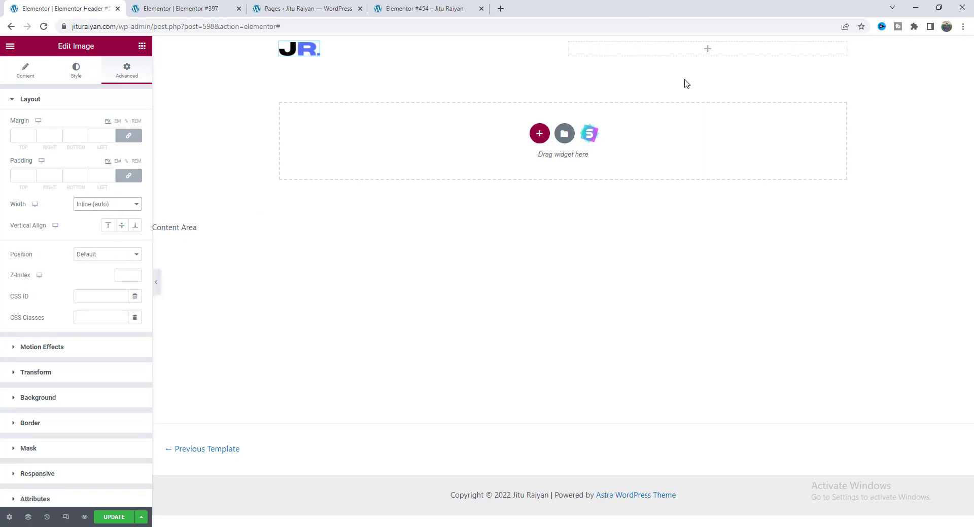
Add an inner section to the header's second column and delete one of its two columns.
left_click(709, 51)
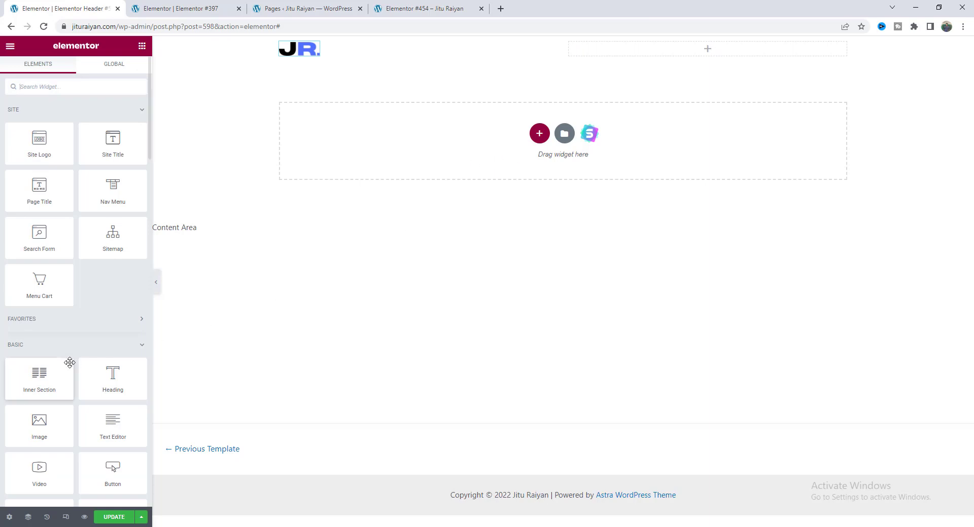
scroll(76, 363, "down", 4)
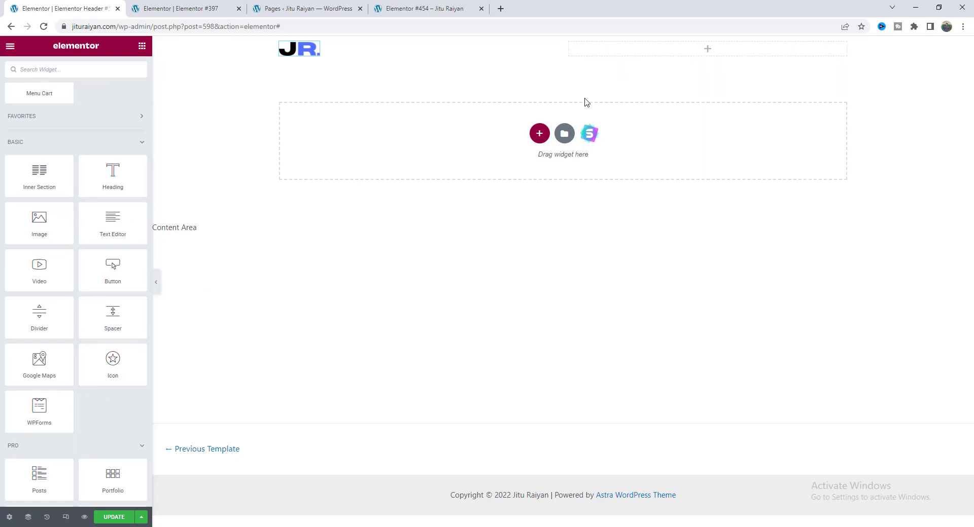
left_click_drag(39, 172, 712, 48)
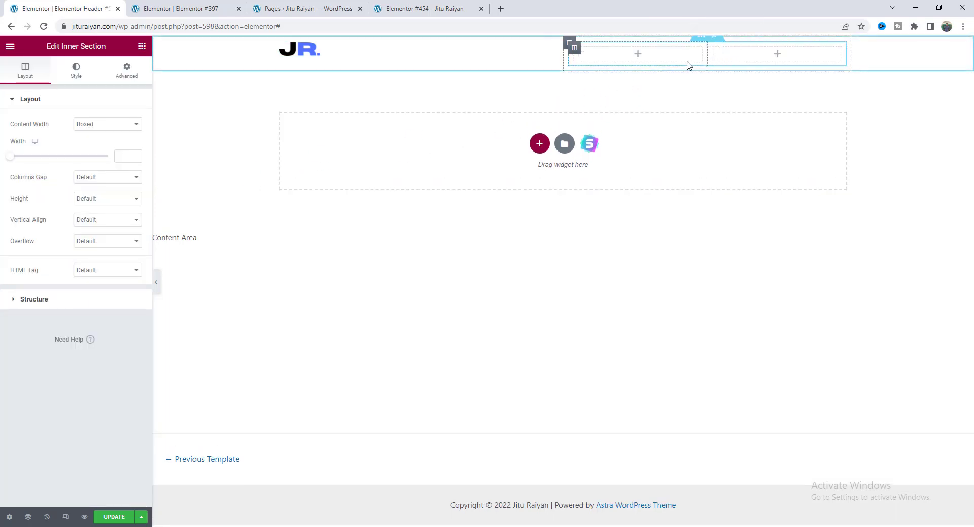
right_click(713, 49)
left_click(736, 193)
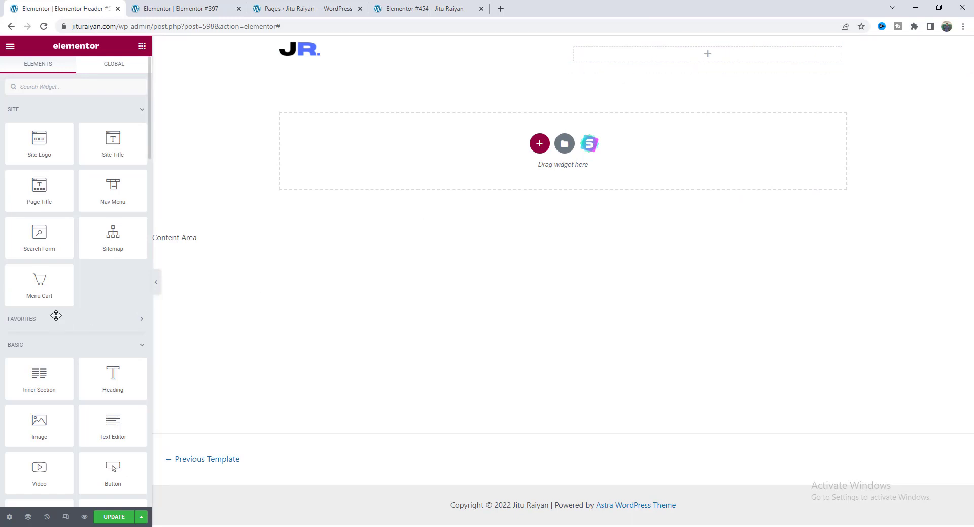
Place a Divider in the inner section's column, set its weight to 2 and clear its gap value.
scroll(84, 350, "down", 3)
left_click_drag(84, 360, 676, 56)
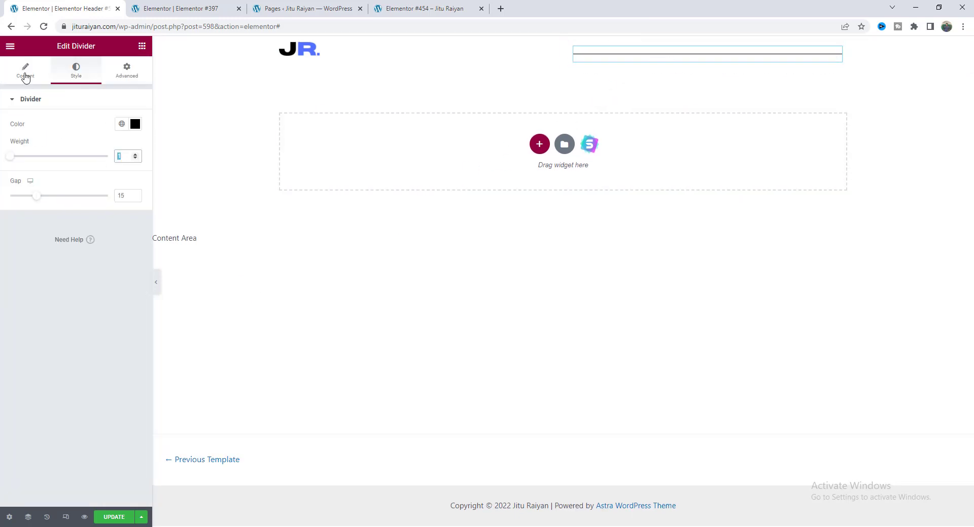
left_click(76, 70)
left_click(124, 156)
key("Up")
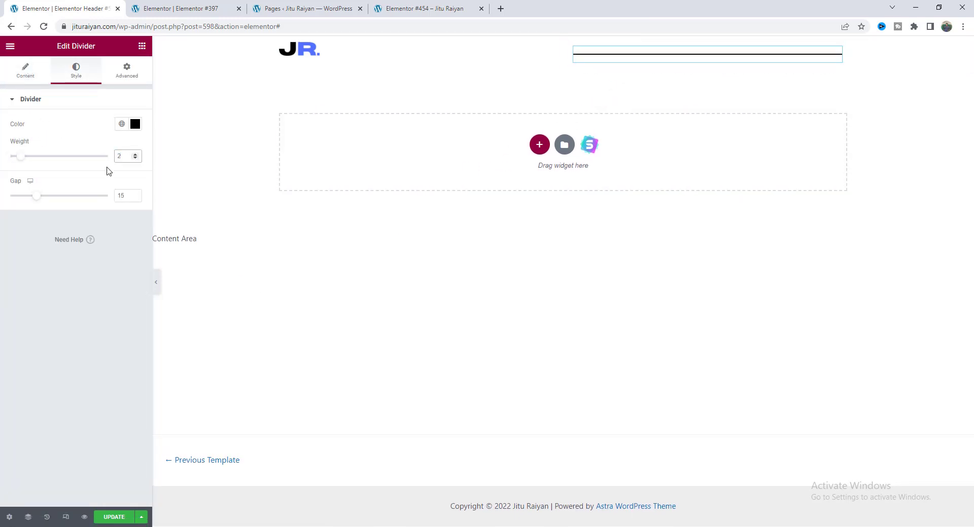
double_click(124, 196)
key("BackSpace")
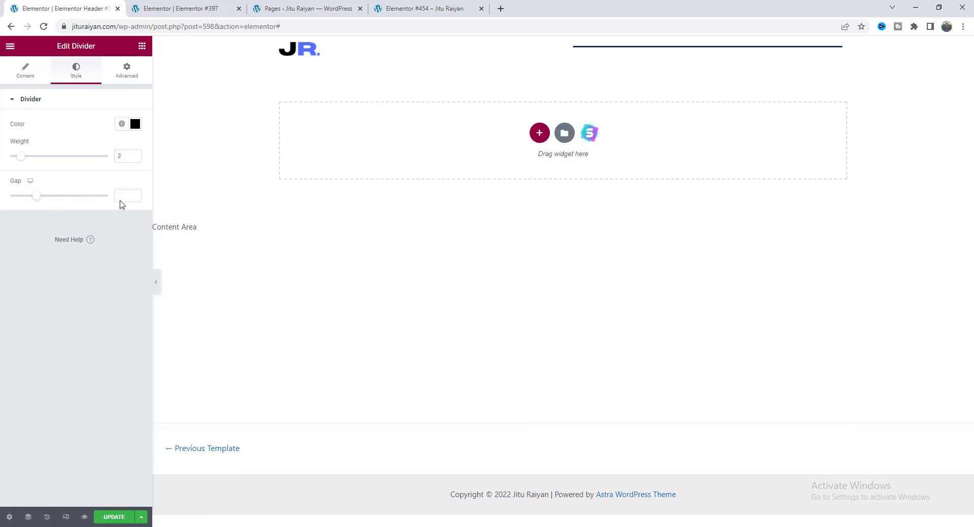
Give the inner section custom CSS "selector{ width: 40px; cursor: pointer; }" and set its columns gap to No Gap.
left_click(701, 42)
left_click(135, 354)
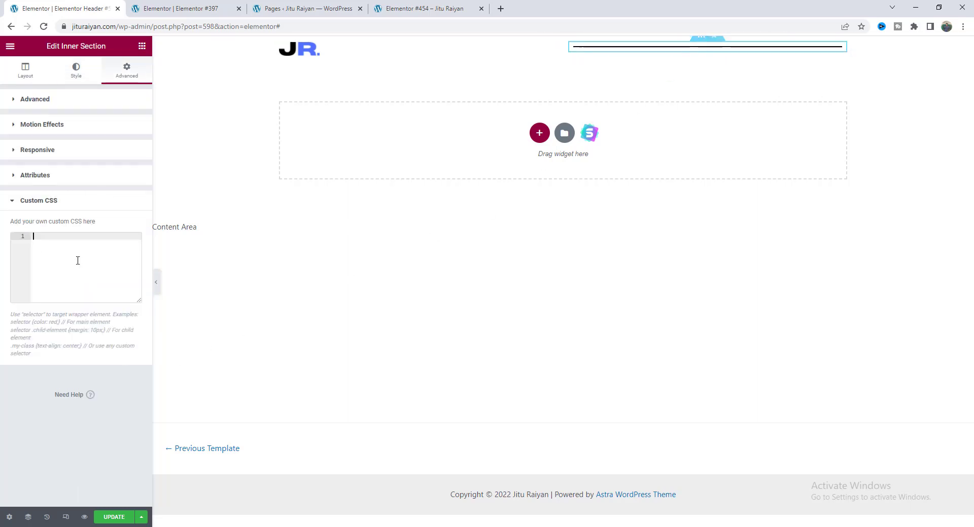
type("selector{     width: 40px;     cursor: pointer; }")
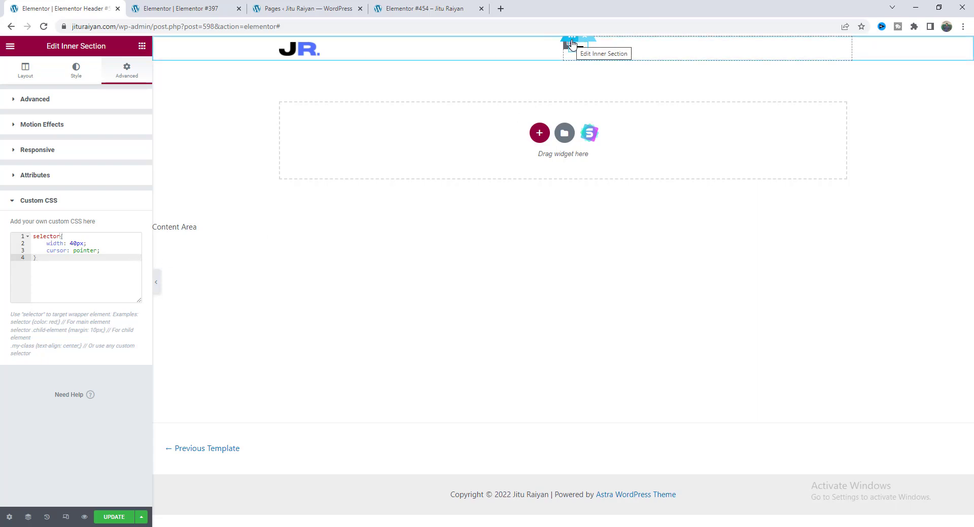
left_click(27, 71)
left_click(121, 180)
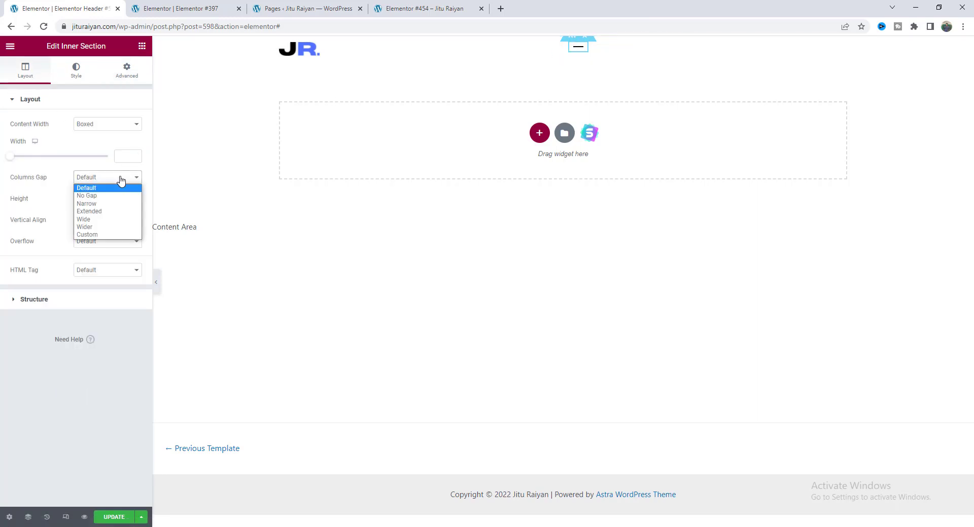
left_click(109, 196)
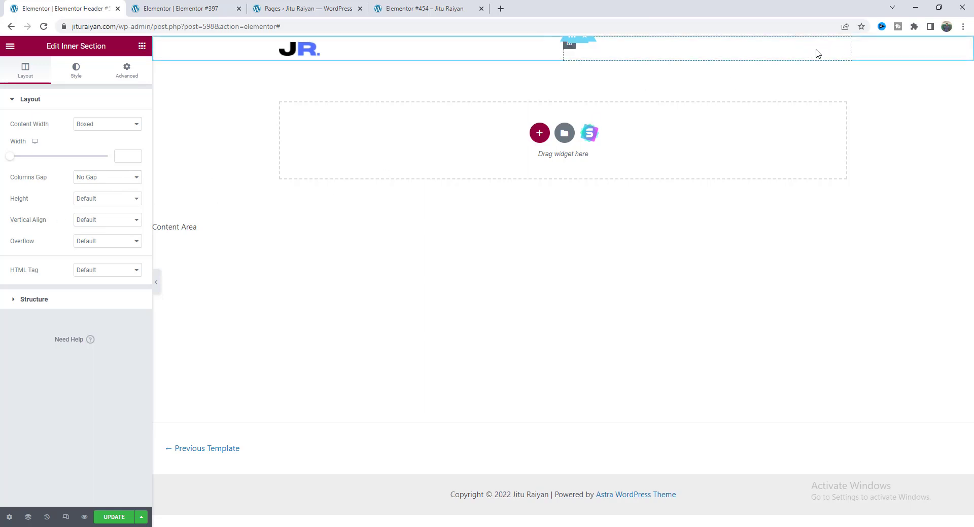
Set the horizontal alignment of the header's second column to End.
left_click(569, 43)
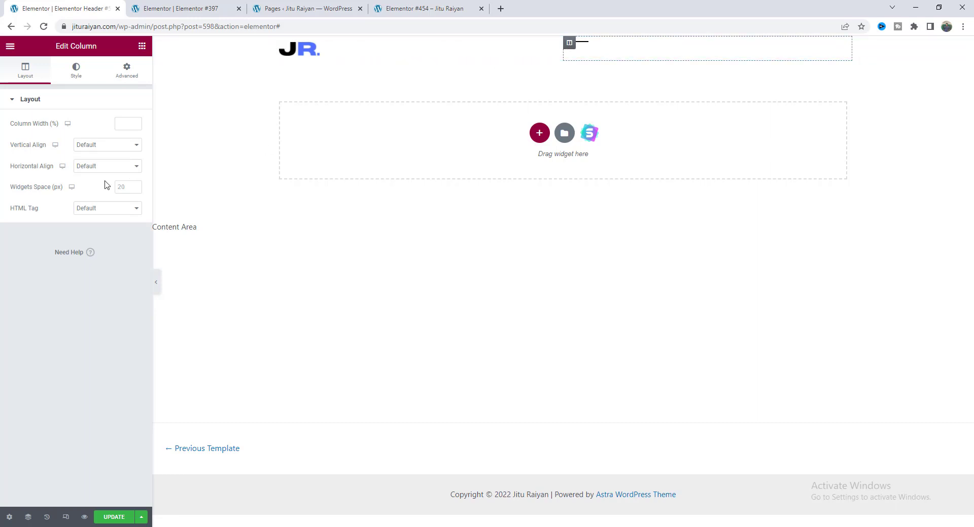
left_click(111, 172)
left_click(107, 201)
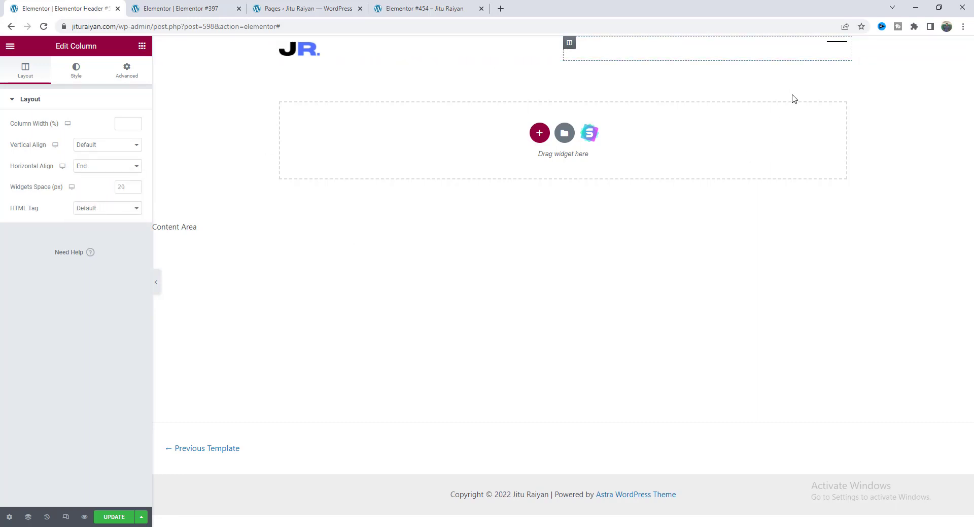
Open the Navigator and duplicate the divider twice to form a three-line menu icon.
left_click(839, 48)
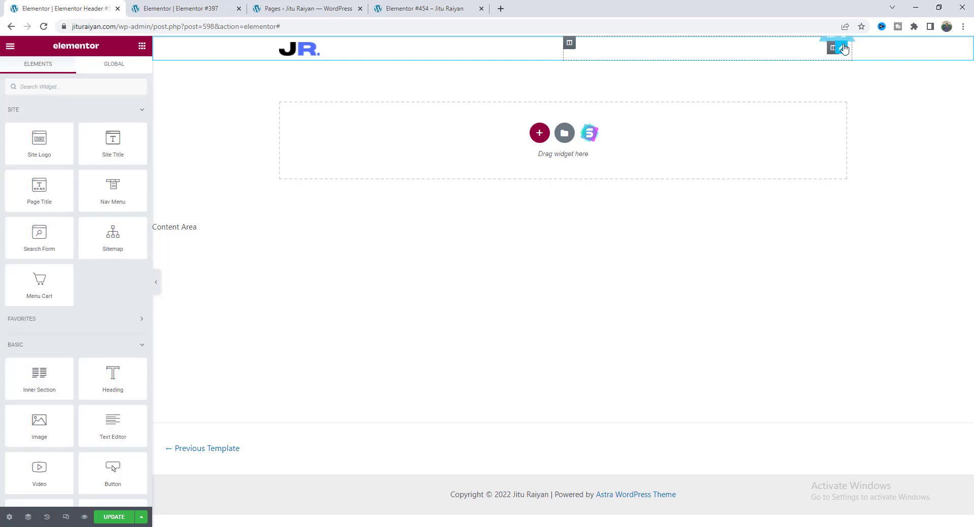
right_click(844, 49)
left_click(874, 168)
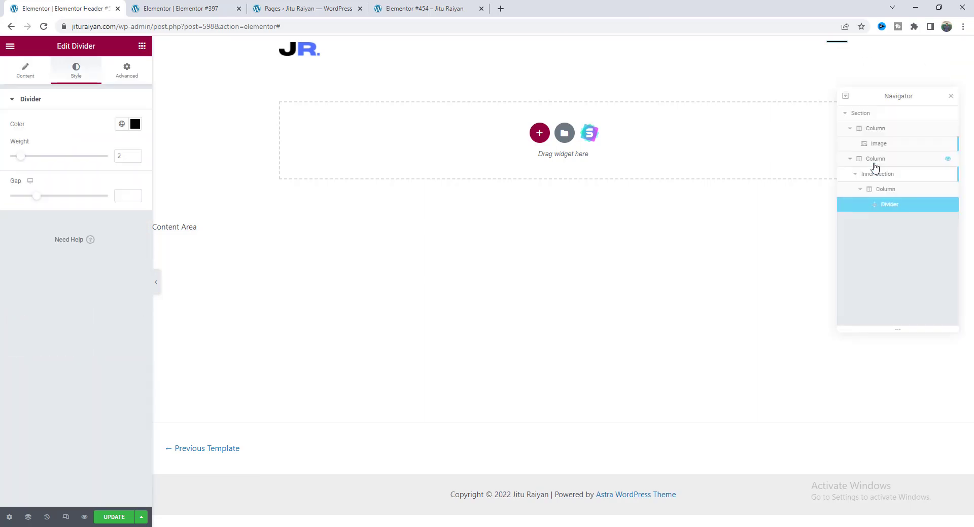
right_click(885, 204)
left_click(893, 226)
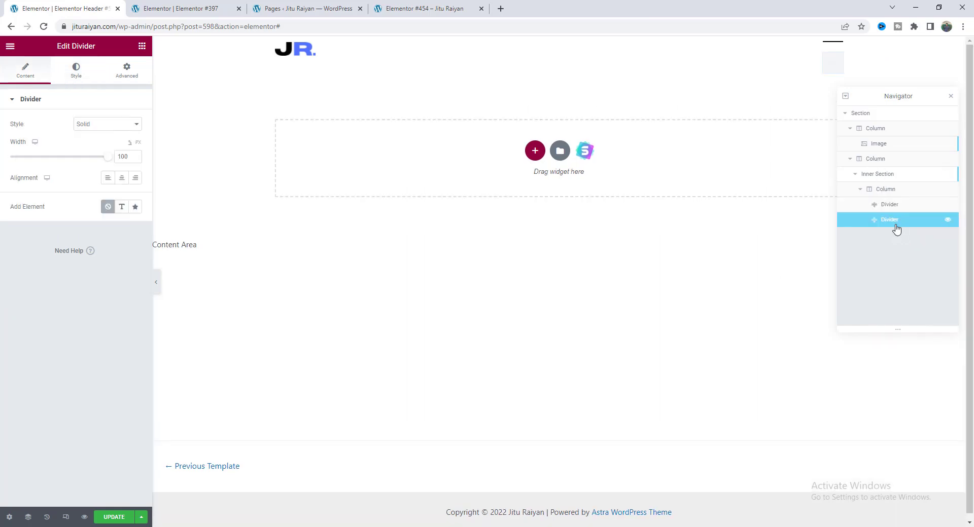
key("ctrl+d")
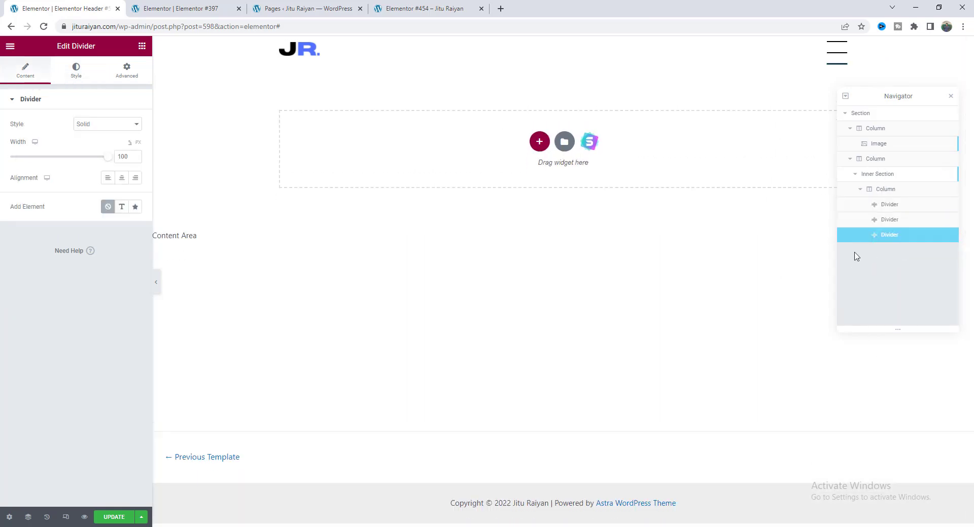
Set the widgets space of the column holding the three dividers to 8 px.
left_click(832, 49)
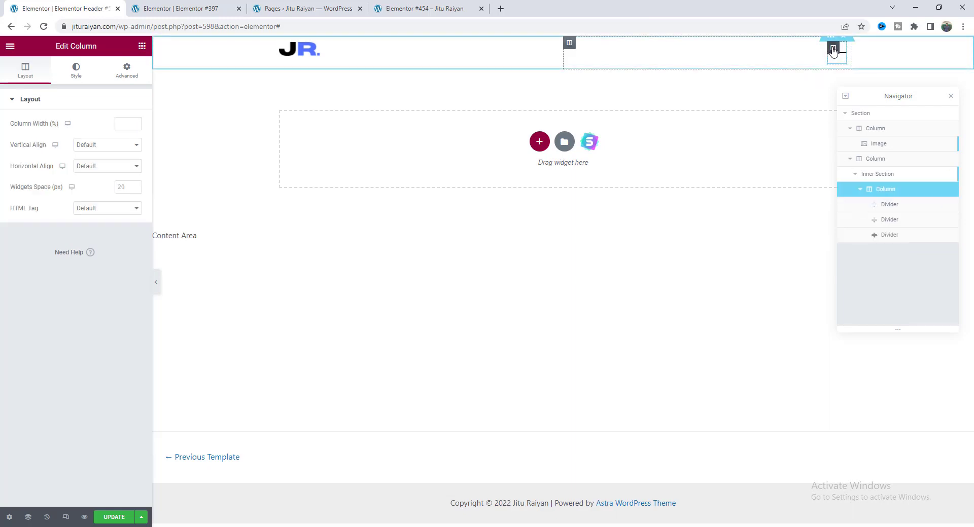
left_click(124, 187)
type("8")
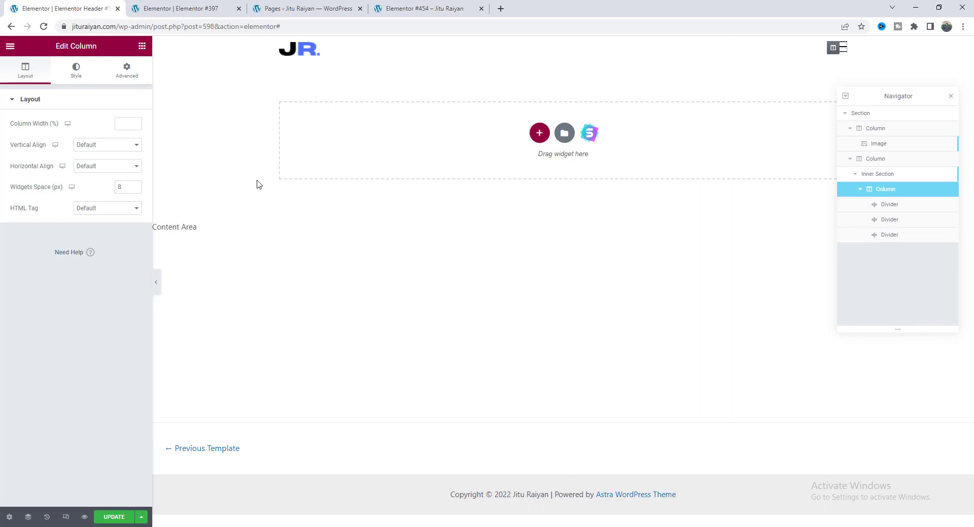
Set the header section's height to Min Height with a minimum of 70 px.
left_click(876, 115)
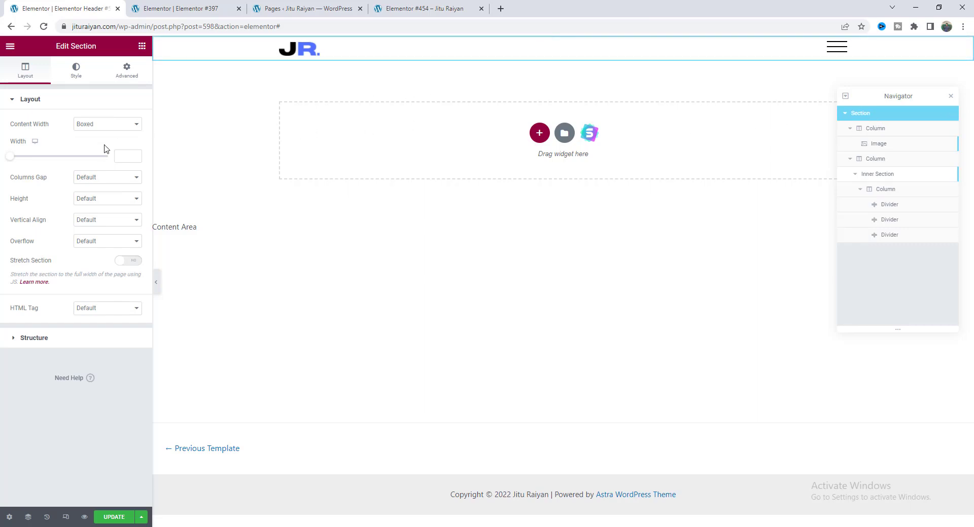
left_click(102, 199)
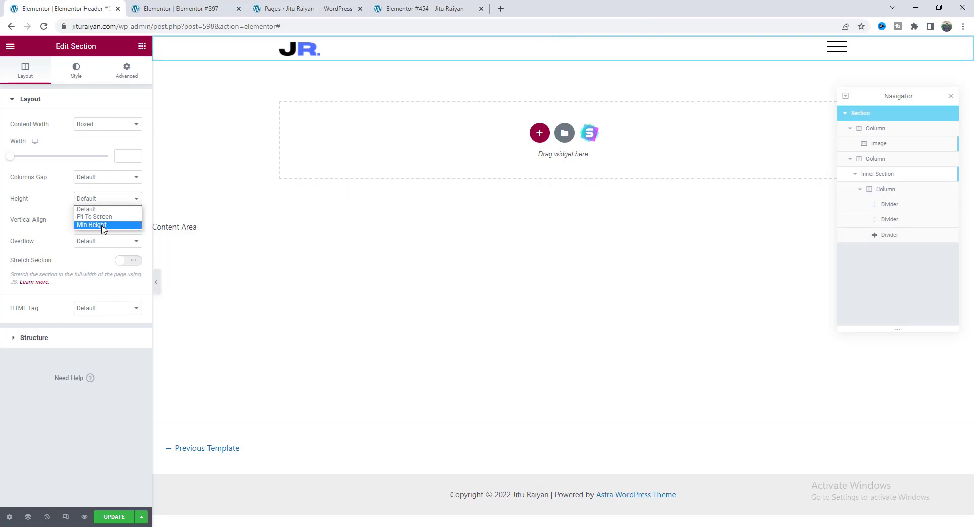
left_click(103, 226)
type("70")
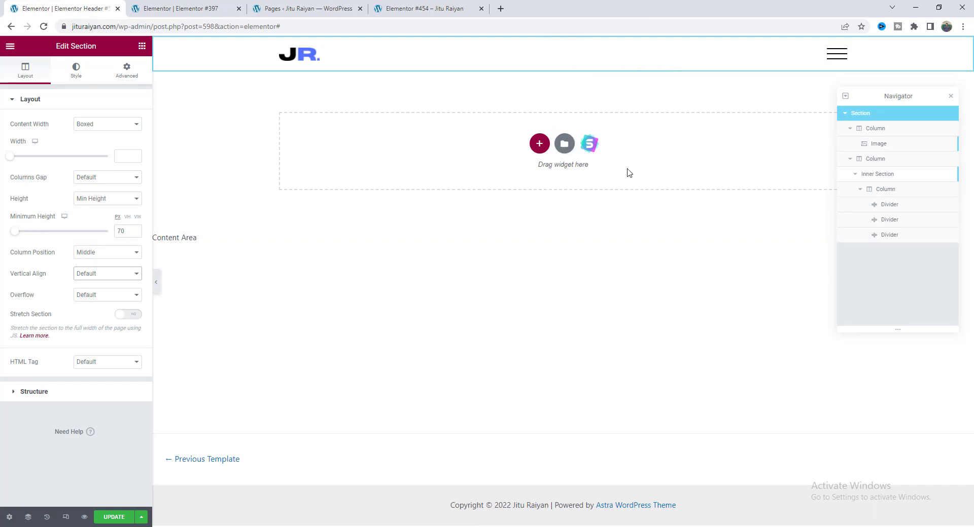
Add a single-column section below the header and set its height to Min Height with a minimum of 100 VH.
left_click(539, 144)
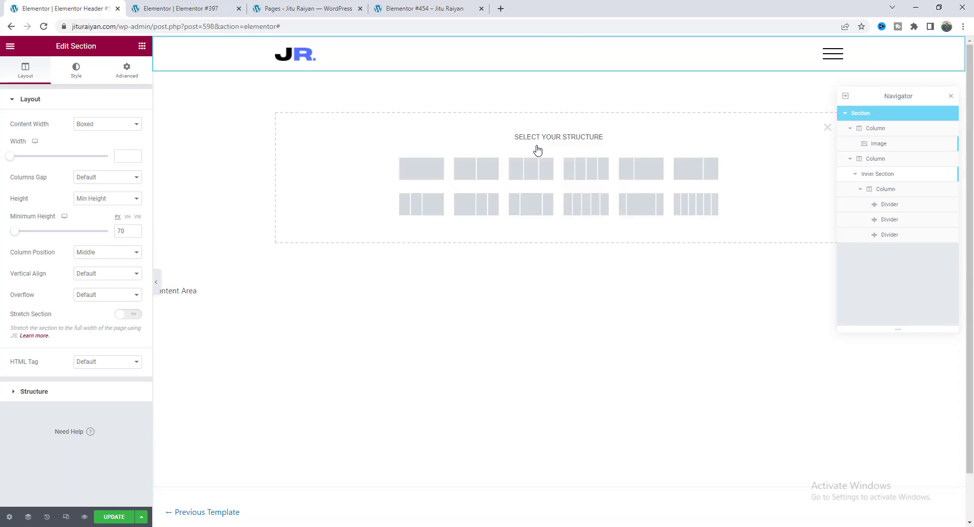
left_click(419, 178)
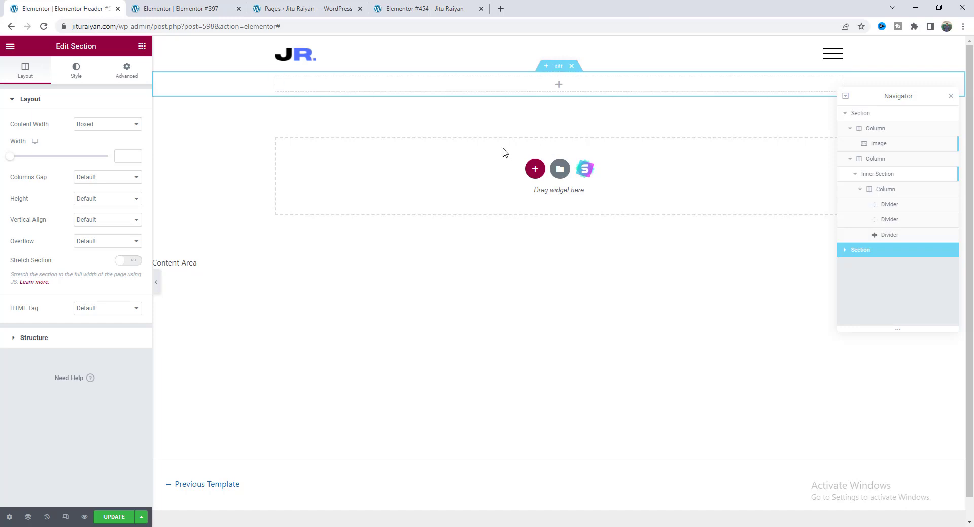
left_click(124, 199)
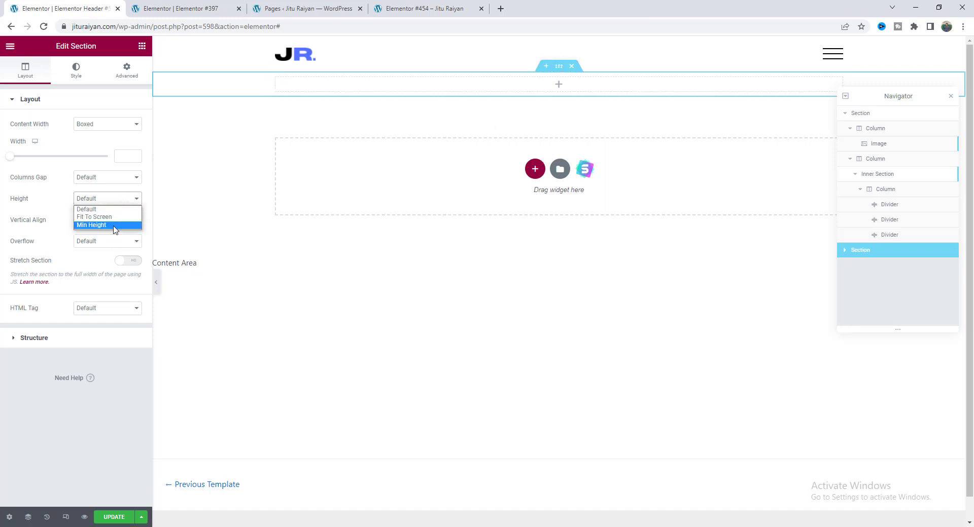
left_click(118, 226)
left_click(128, 217)
left_click(107, 231)
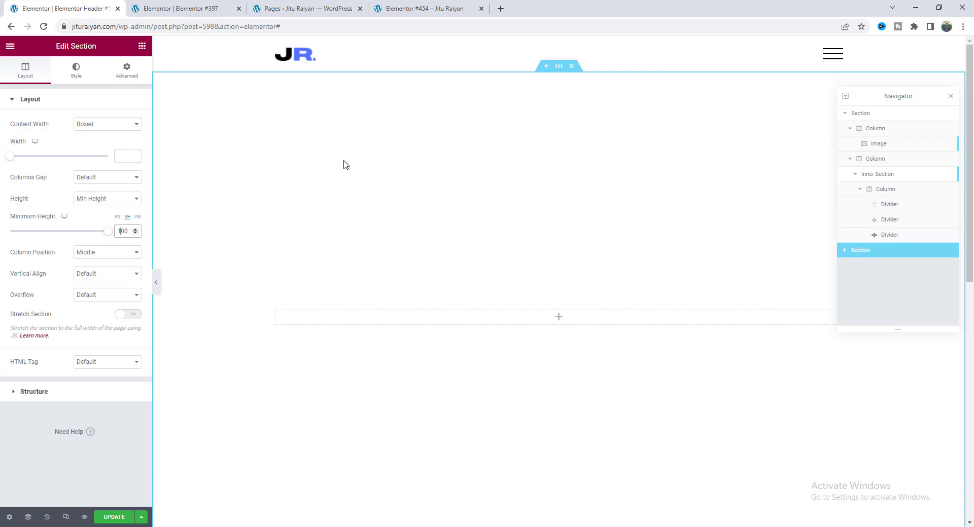
scroll(256, 212, "down", 1)
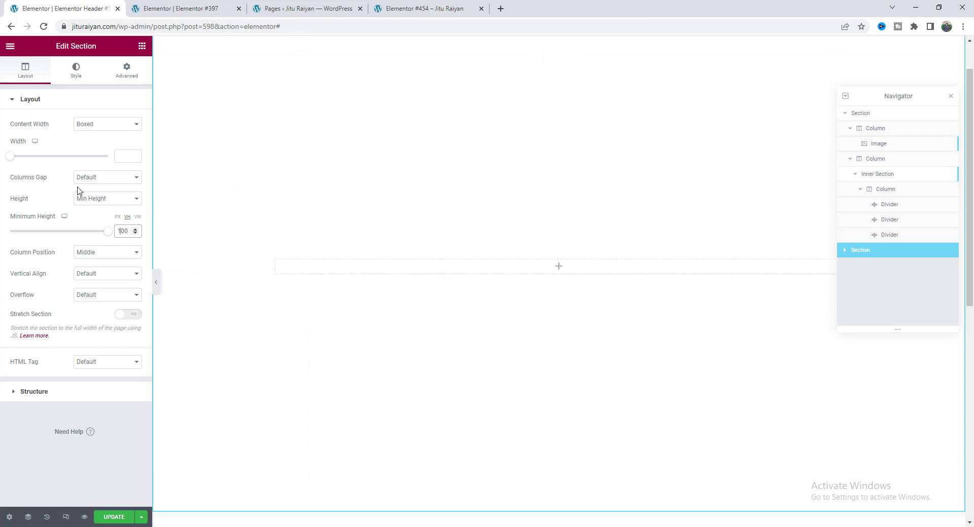
Give the new section a gradient background with #101010 as the first color and black as the second.
left_click(76, 70)
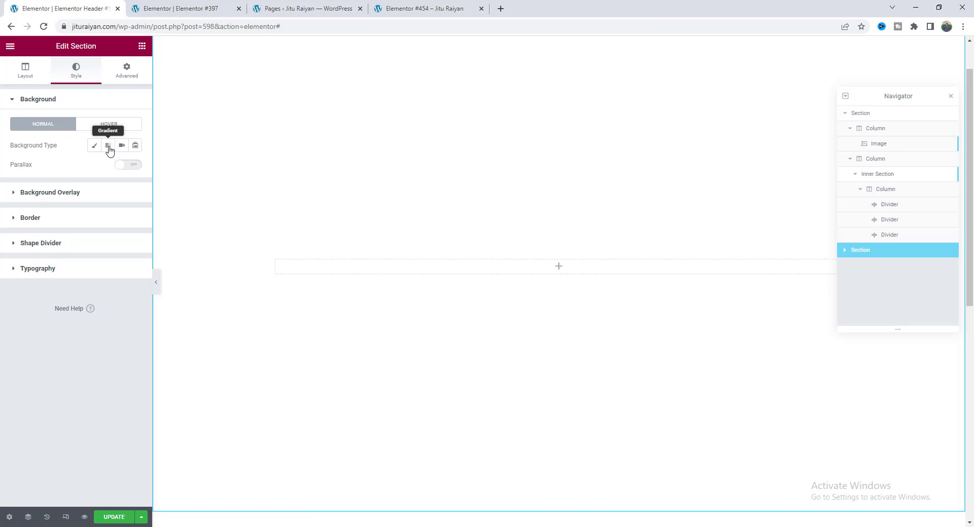
left_click(108, 146)
left_click(135, 167)
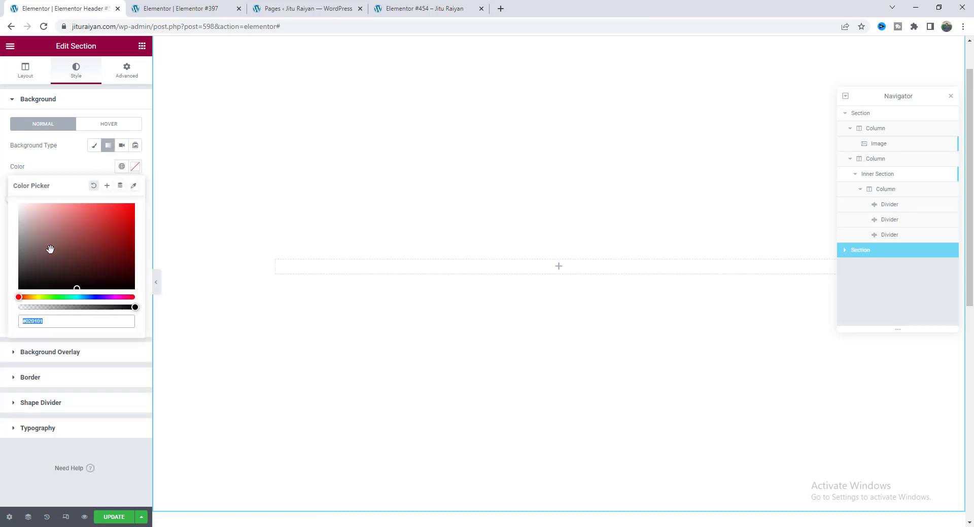
left_click_drag(50, 249, 4, 287)
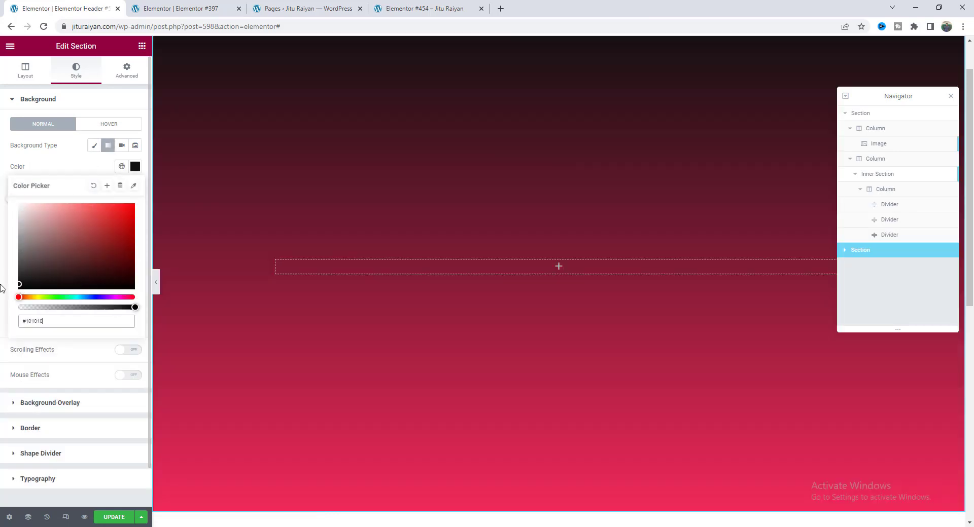
left_click(81, 167)
left_click(134, 219)
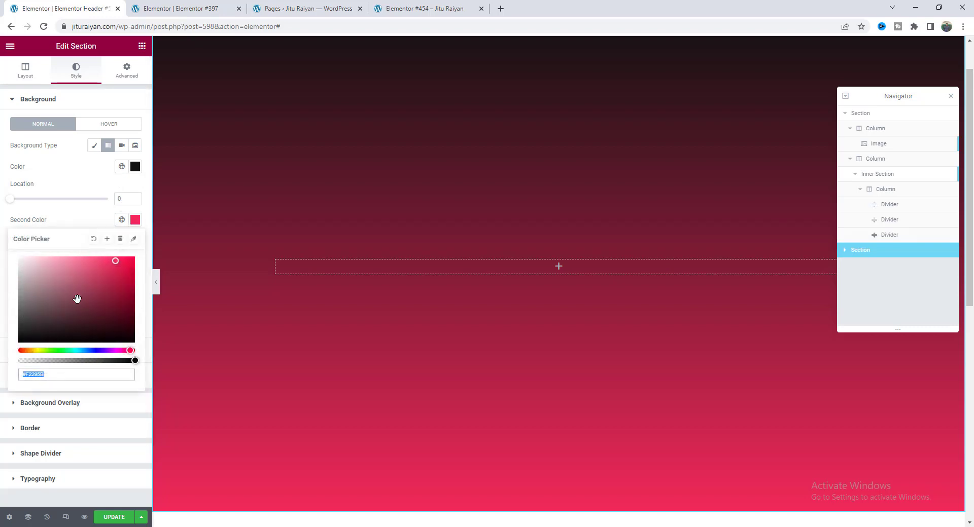
left_click_drag(77, 299, 51, 343)
left_click(94, 219)
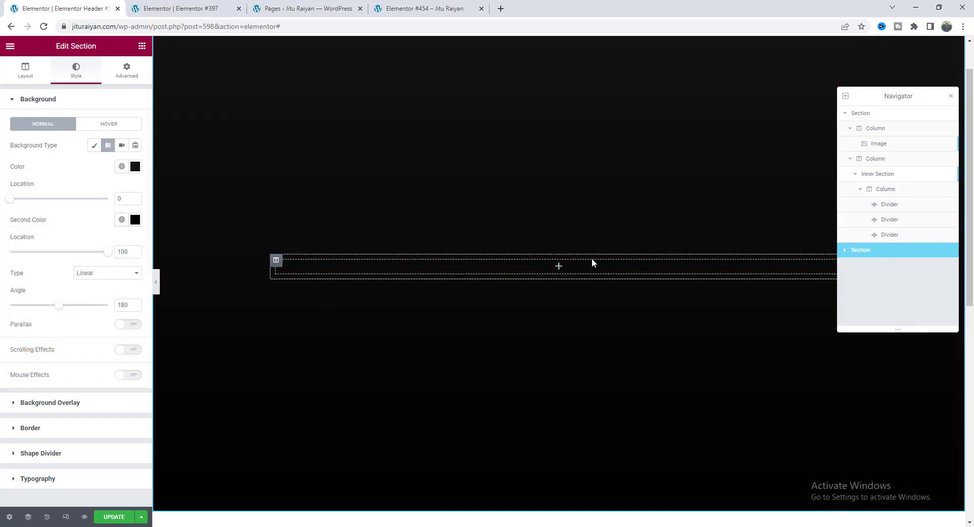
Find the Icon List widget and add it to the new dark section's column.
left_click(142, 46)
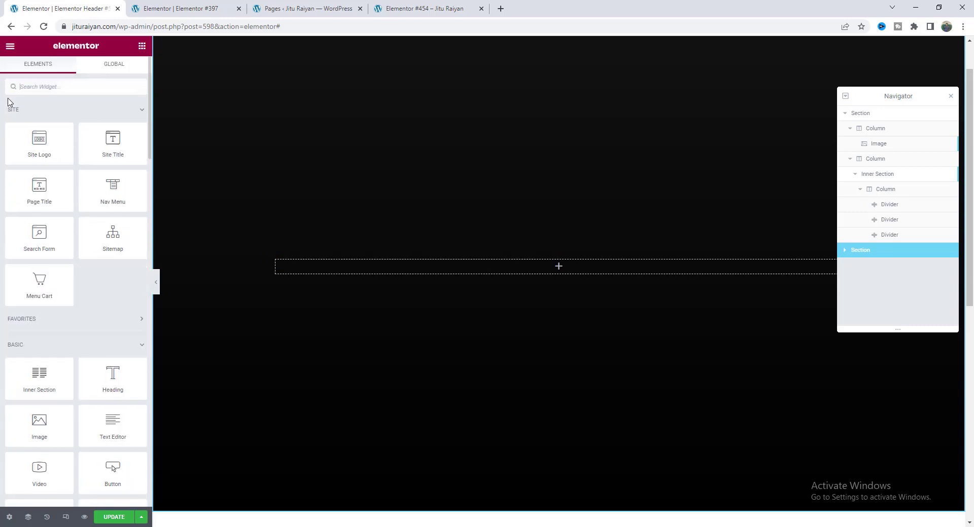
type("ic")
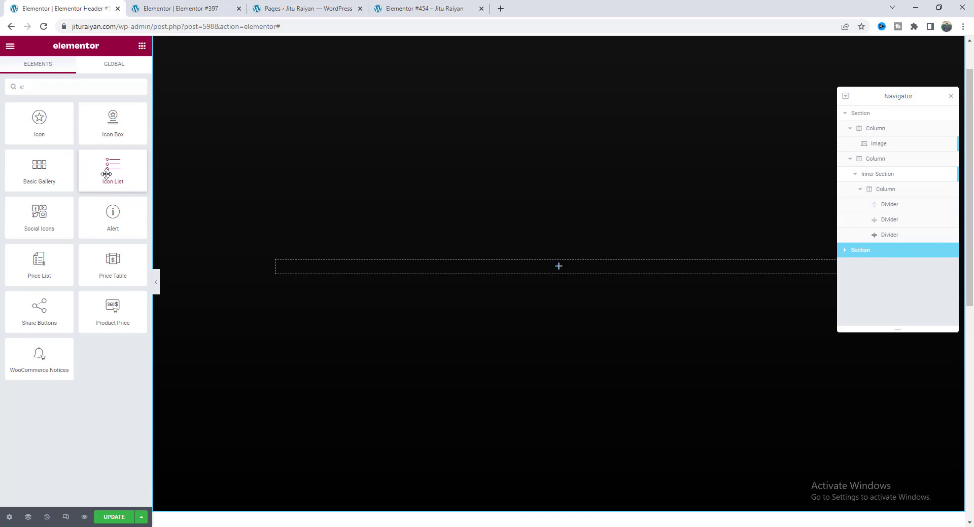
left_click_drag(107, 174, 492, 269)
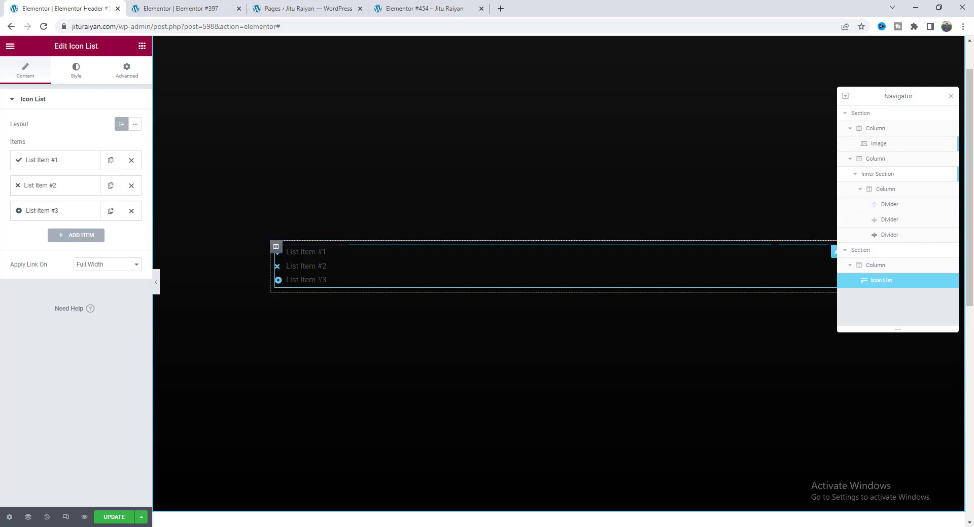
Remove the icon from the first list item and change its text to Home.
left_click(87, 163)
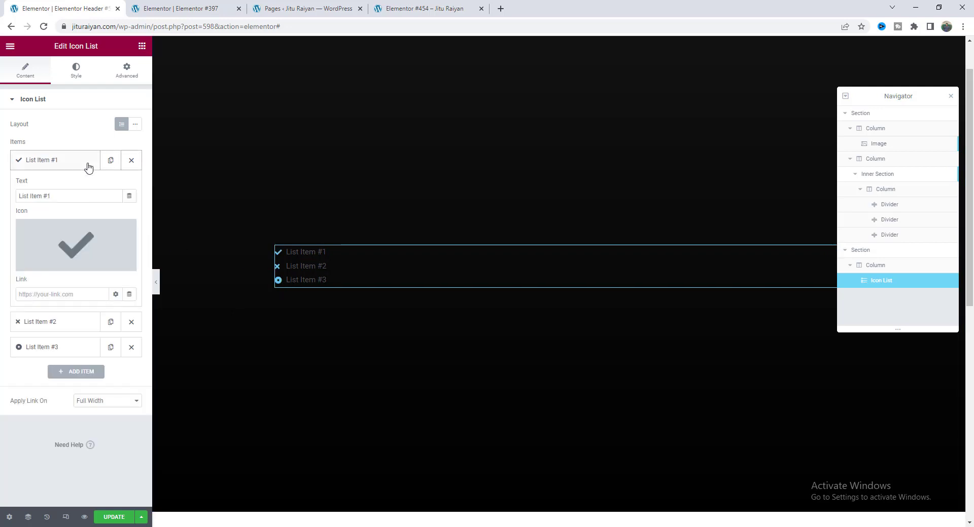
left_click(126, 230)
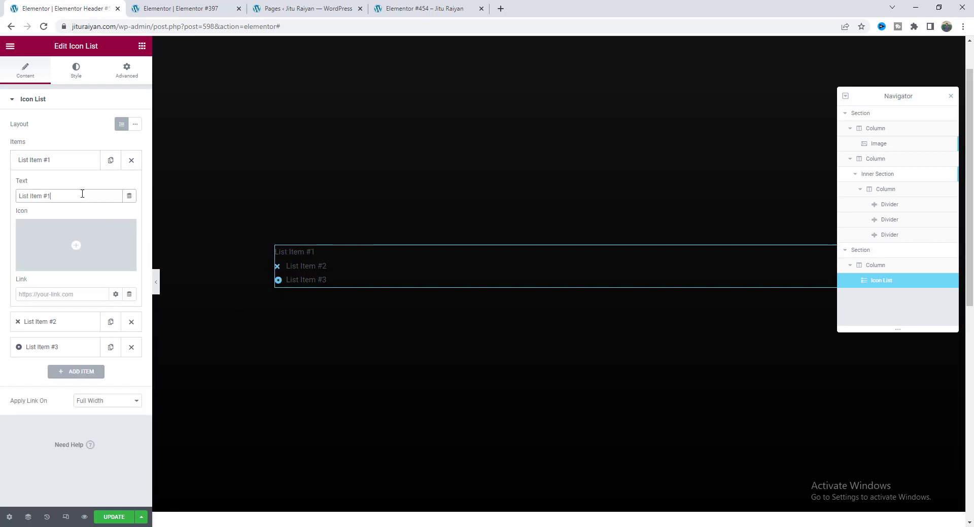
left_click_drag(82, 196, 2, 197)
type("Home")
key("Tab")
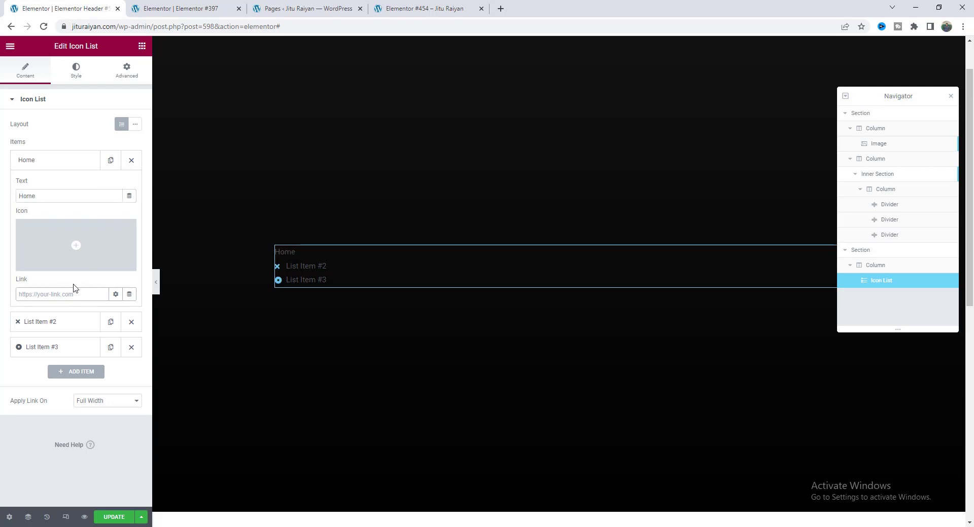
left_click(68, 196)
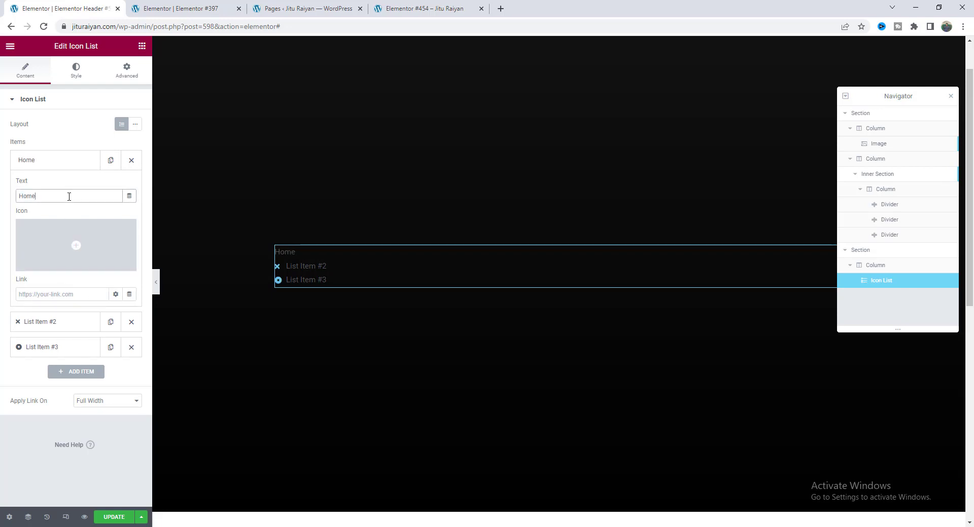
Copy the hero section's CSS ID from the Elementor #397 page and set the Home item's link to #home.
left_click(68, 294)
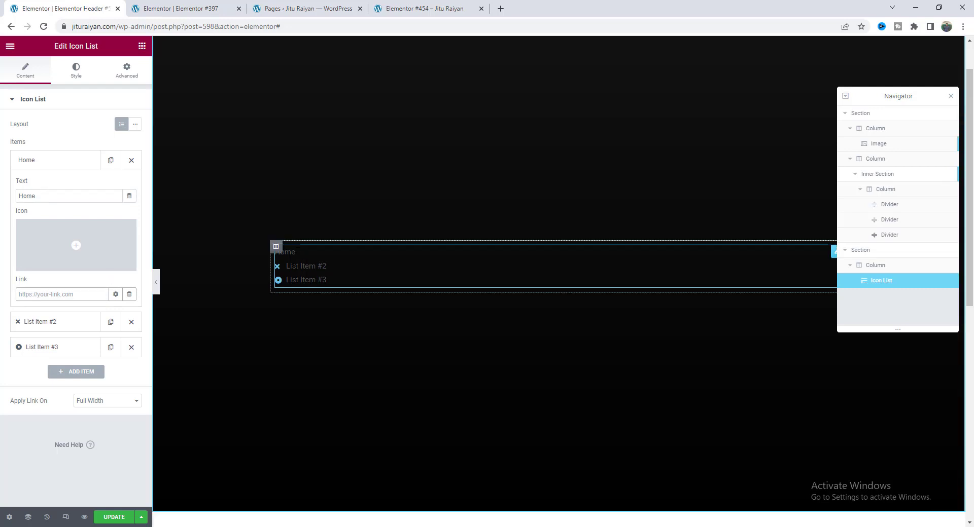
key("ctrl+Tab")
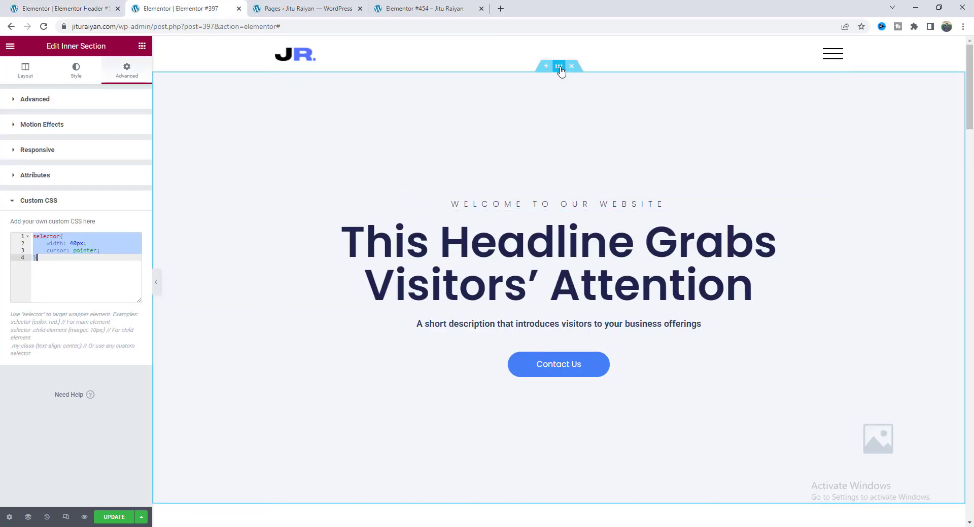
left_click(558, 68)
left_click(119, 76)
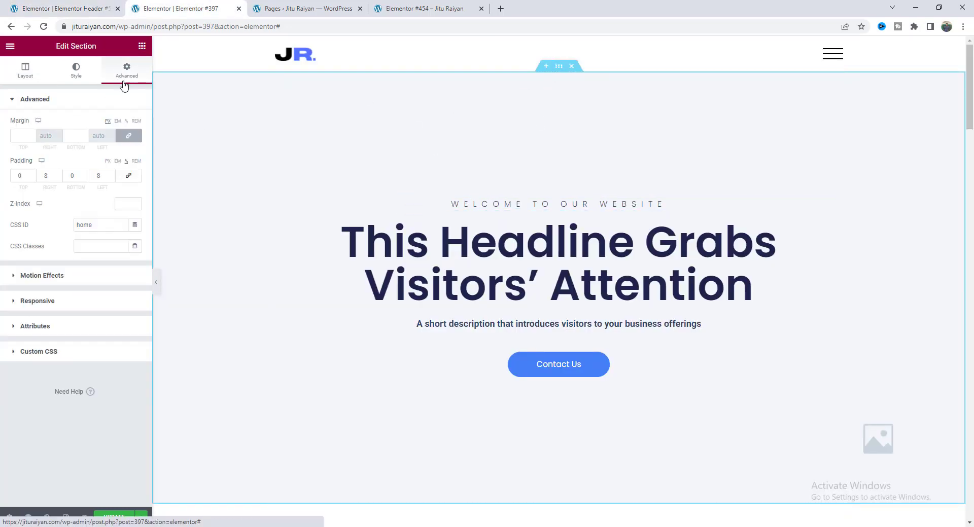
double_click(84, 225)
key("ctrl+c")
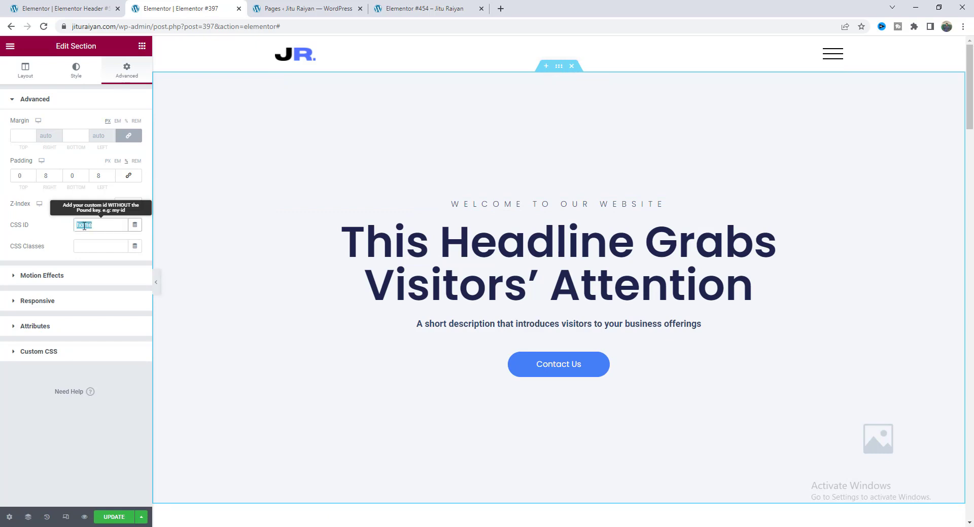
key("ctrl+shift+Tab")
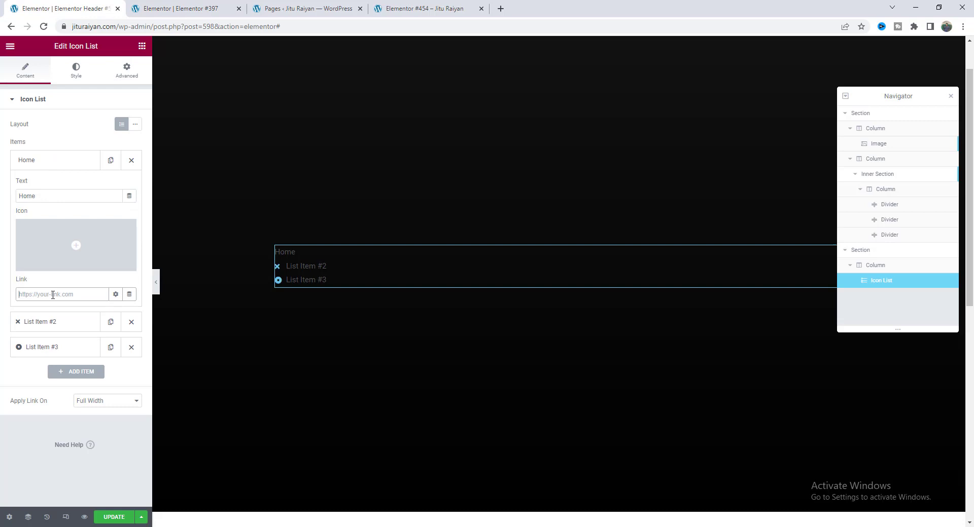
type("#")
key("ctrl+v")
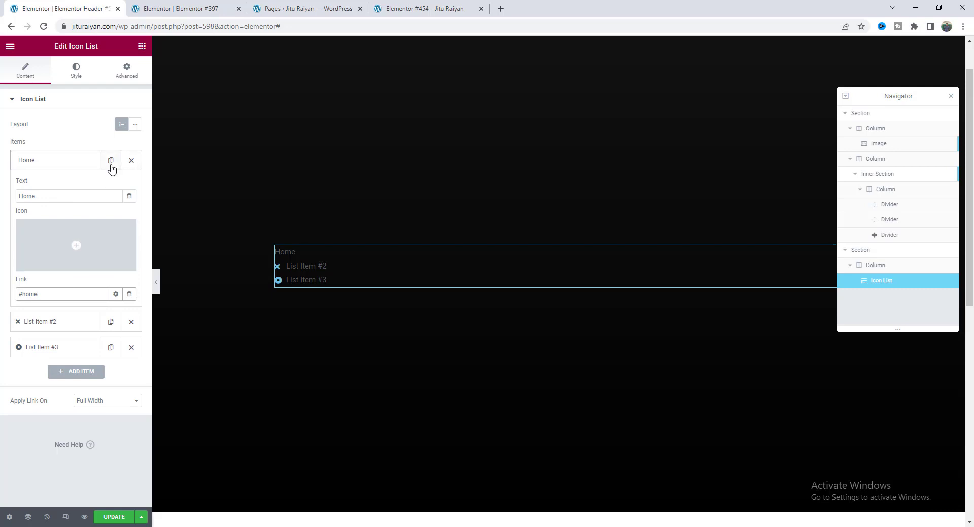
Duplicate the Home list item, change the copy's text to About and set its link to #about.
left_click(111, 162)
left_click(74, 330)
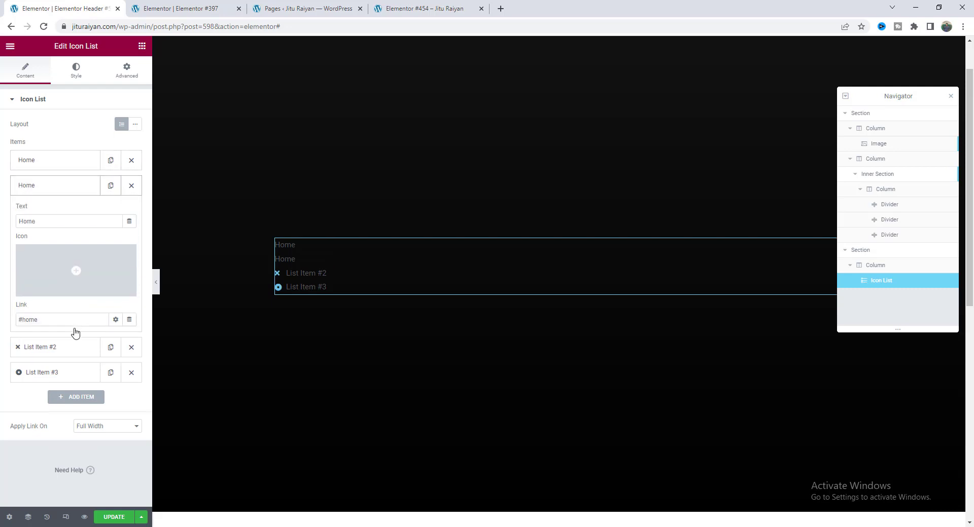
double_click(27, 221)
type("About")
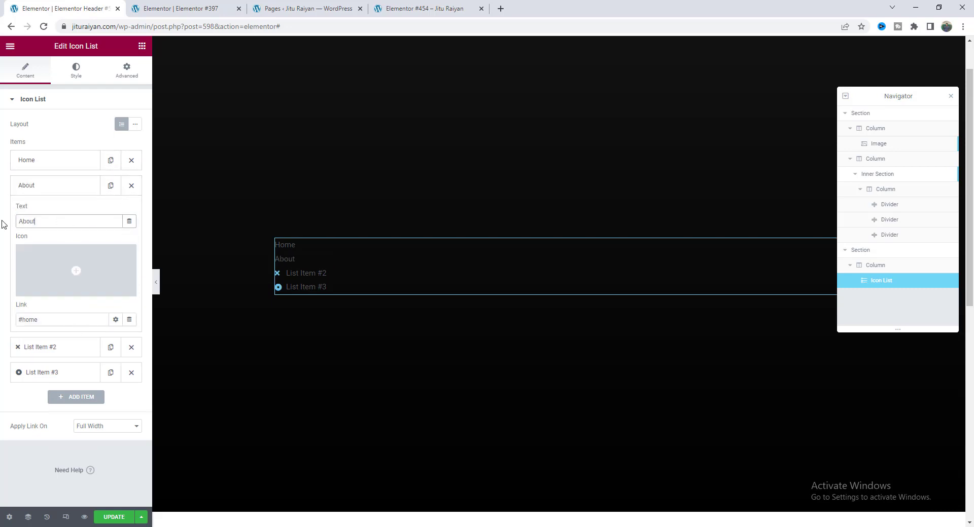
double_click(34, 321)
type("about")
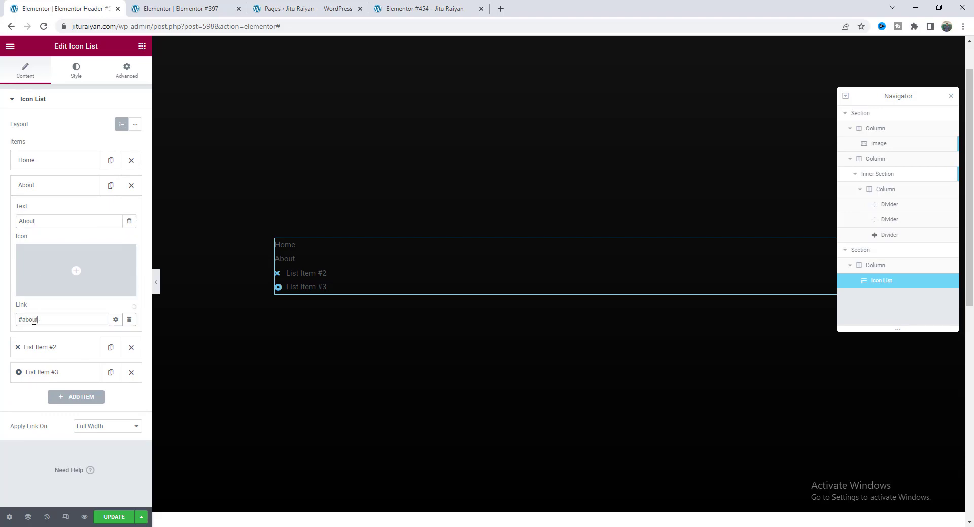
mouse_move(73, 289)
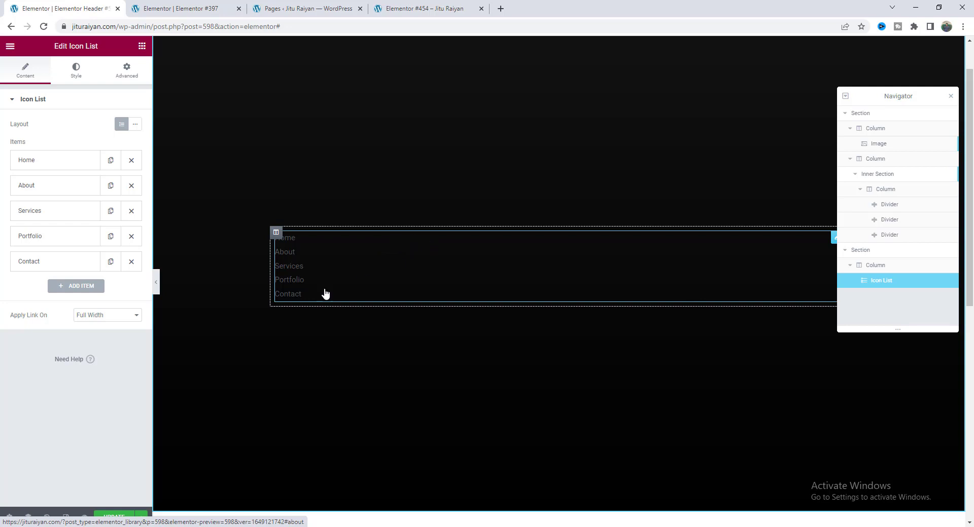
Apply the icon list's links Inline and set the list's text color to white, #FFFFFF.
left_click(134, 316)
left_click(134, 332)
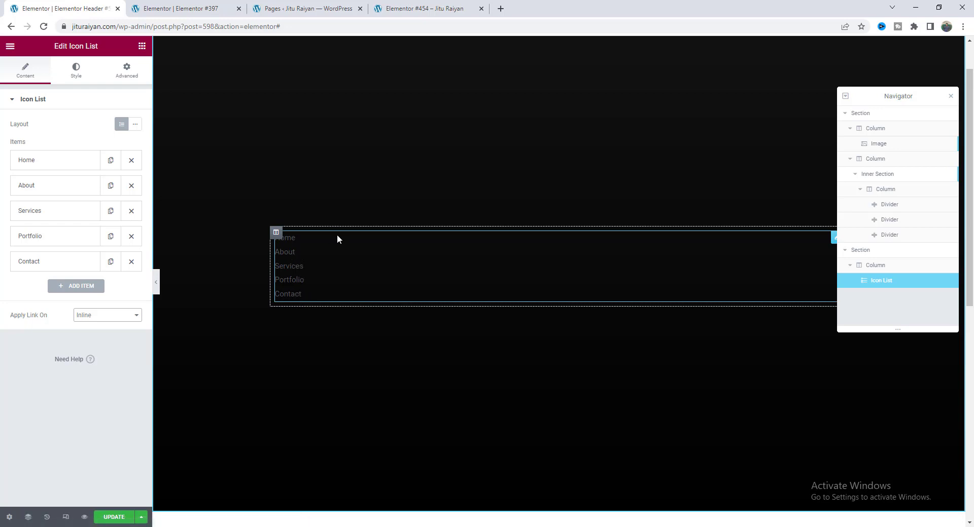
left_click(79, 74)
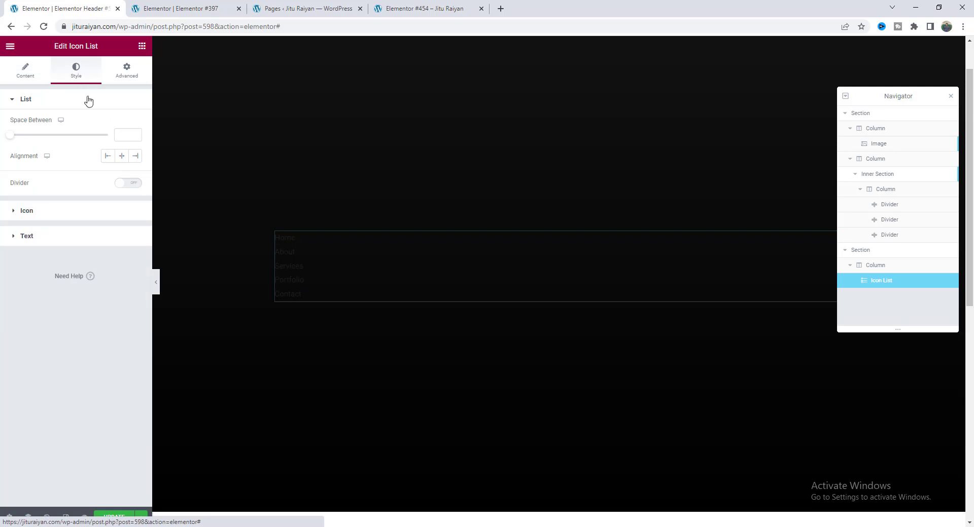
left_click(109, 232)
left_click(136, 175)
left_click_drag(23, 216, 1, 203)
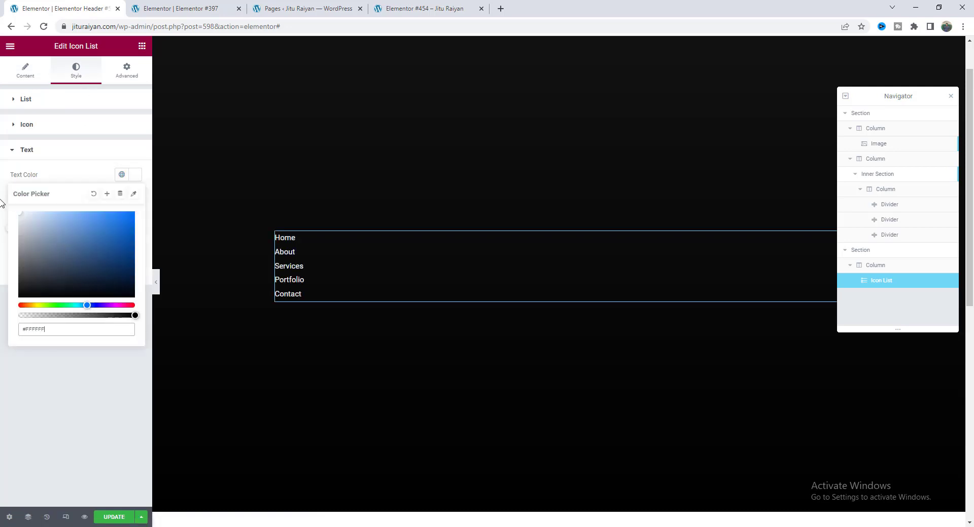
left_click(71, 180)
Set the list text's typography to the Prompt family, size 60 px and weight 600.
left_click(135, 249)
left_click(105, 297)
type("p")
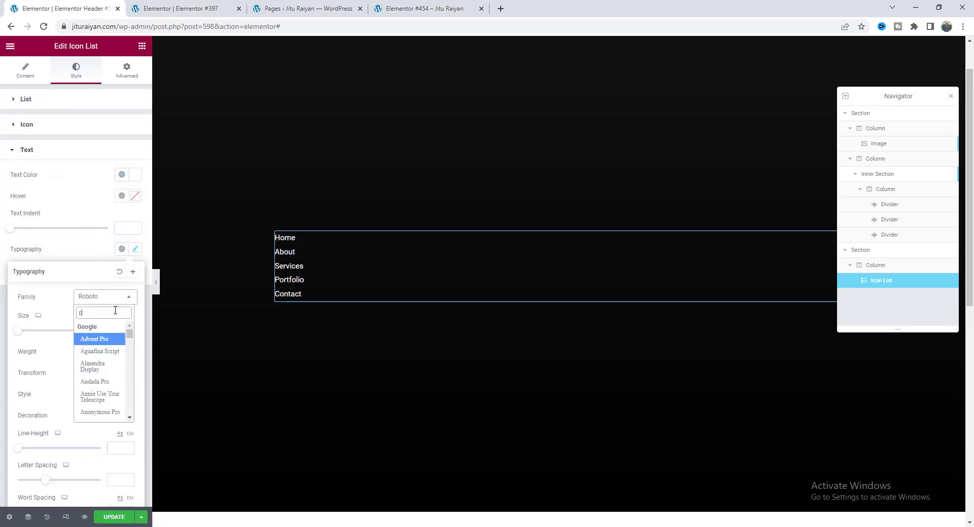
type("rom")
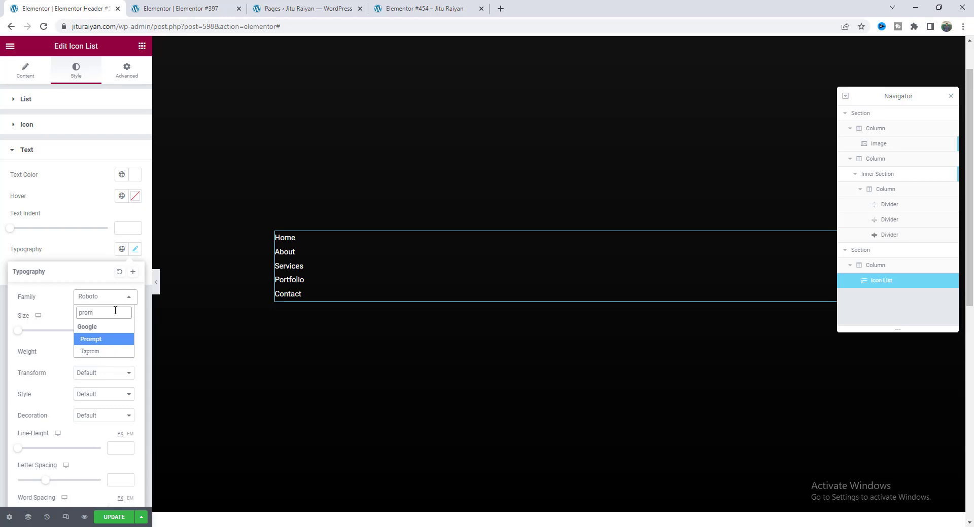
left_click(109, 338)
left_click(118, 330)
type("60")
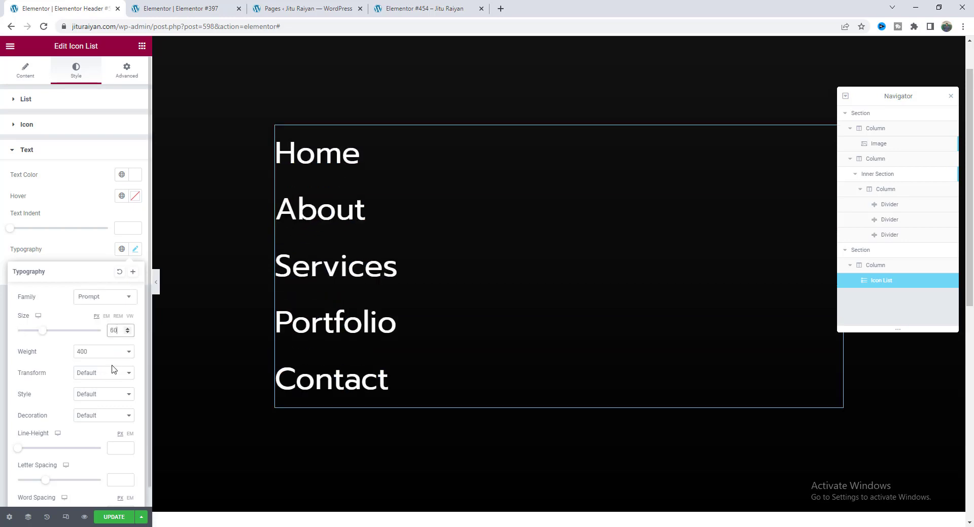
left_click(108, 353)
left_click(106, 391)
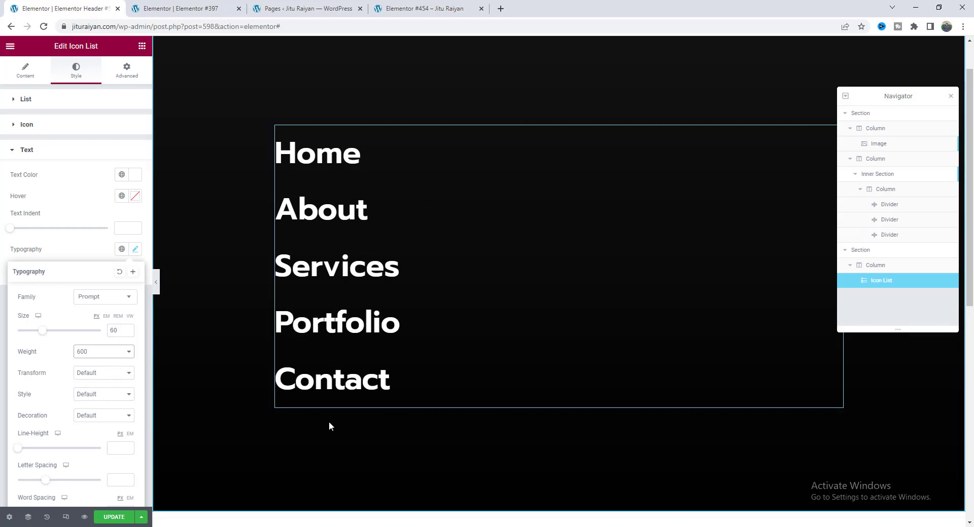
Add an Icon List widget below the menu links in the overlay section's column.
left_click(142, 46)
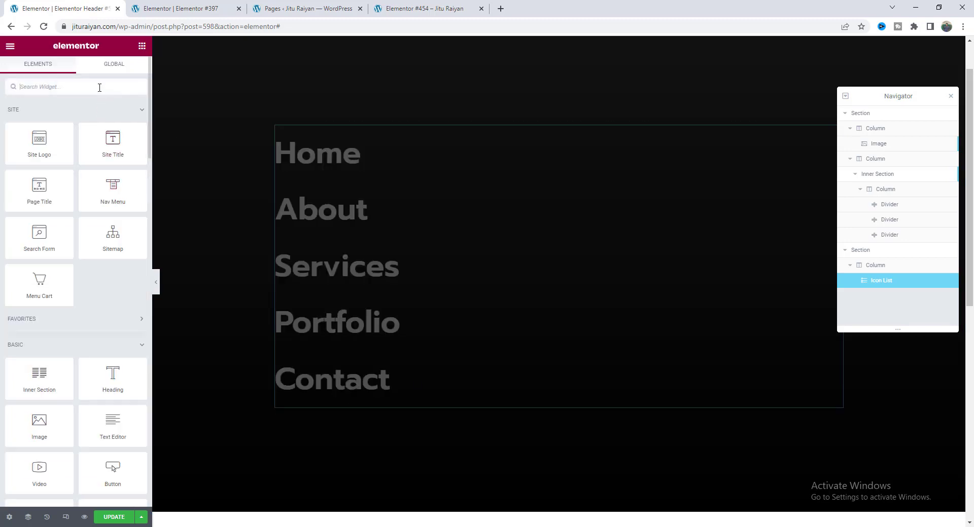
type("ic")
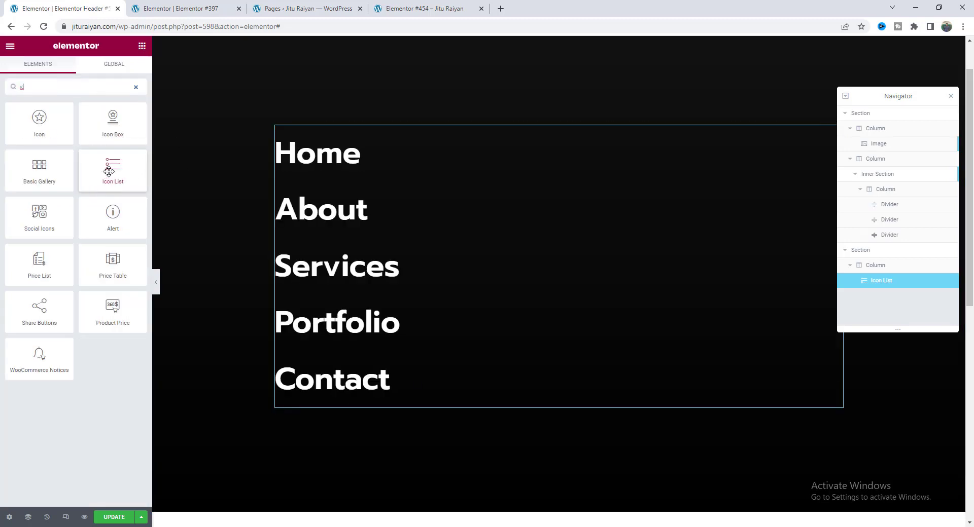
left_click_drag(109, 171, 379, 404)
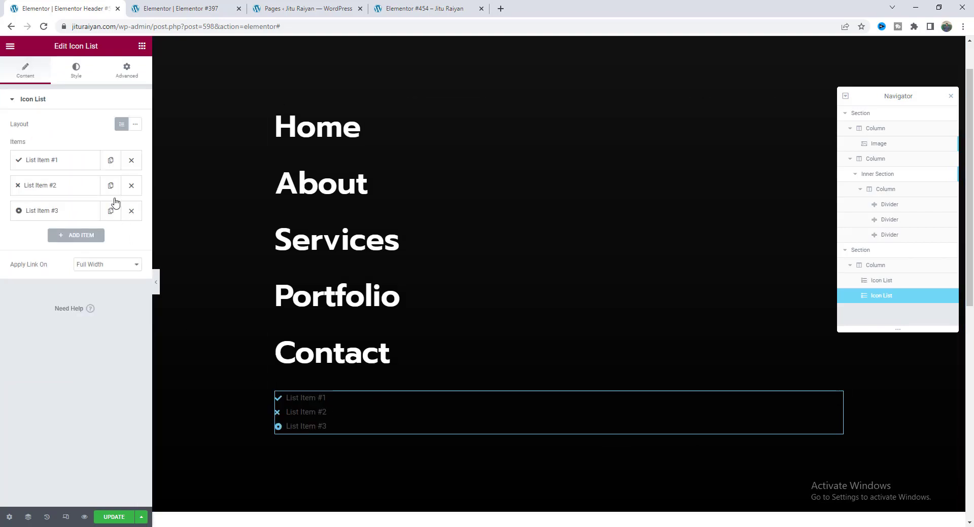
Turn the new list's items into icon-free FACEBOOK, INSTAGRAM and LINKEDIN entries and set the list layout to inline.
left_click(79, 163)
left_click_drag(66, 197, 18, 200)
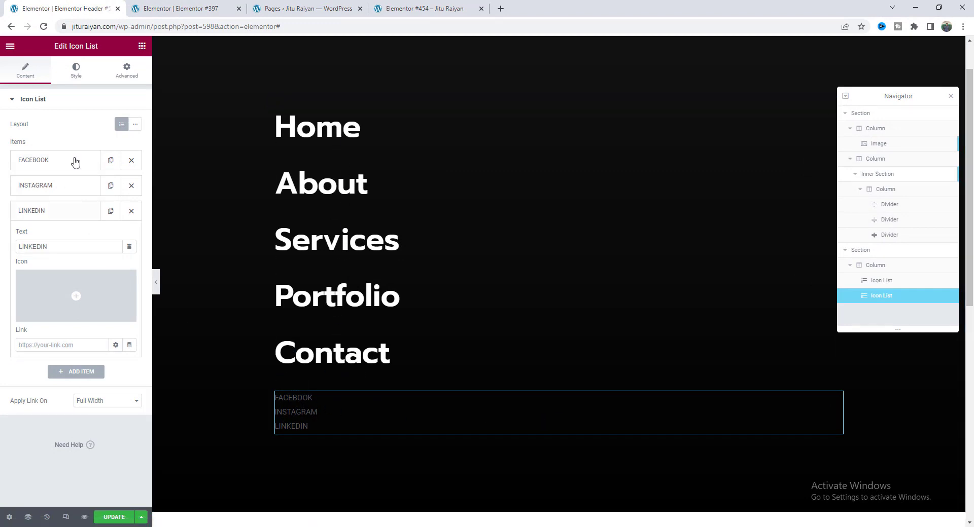
left_click(136, 124)
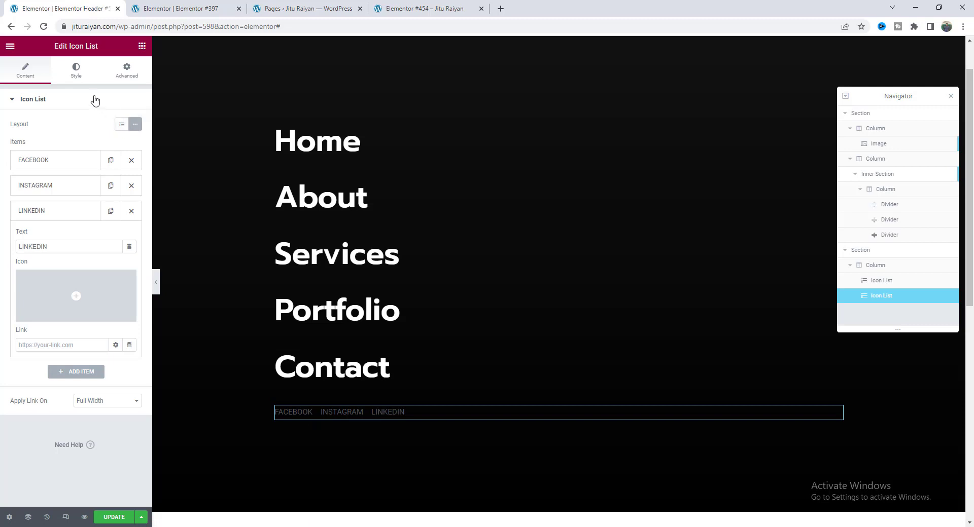
Set the social list's text color to white and its typography to the Prompt family at 18 px.
left_click(76, 70)
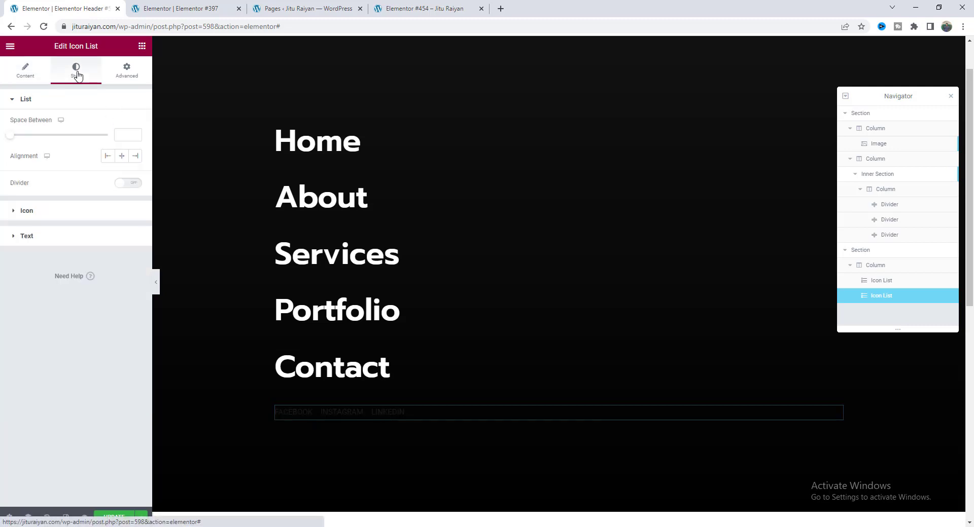
left_click(78, 237)
left_click(135, 174)
left_click_drag(65, 232, 18, 211)
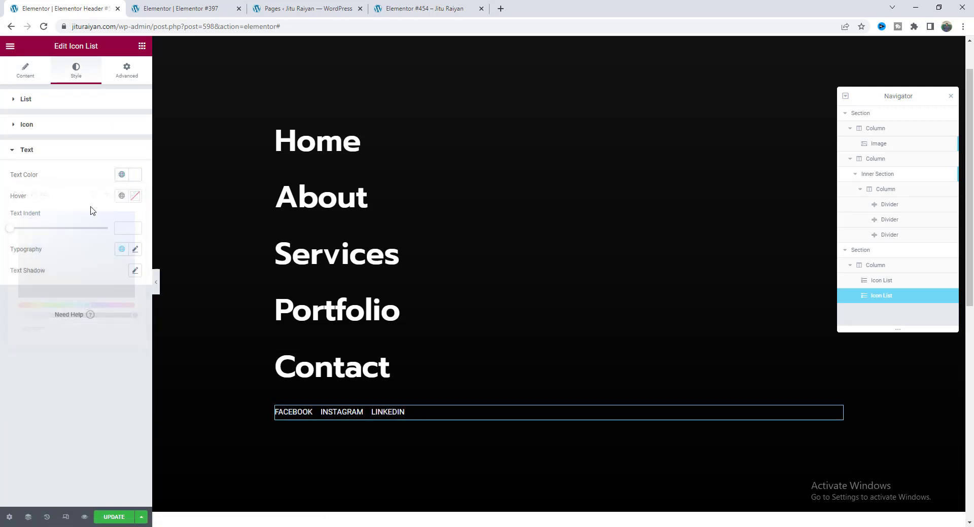
left_click(135, 249)
left_click(108, 299)
type("prompt")
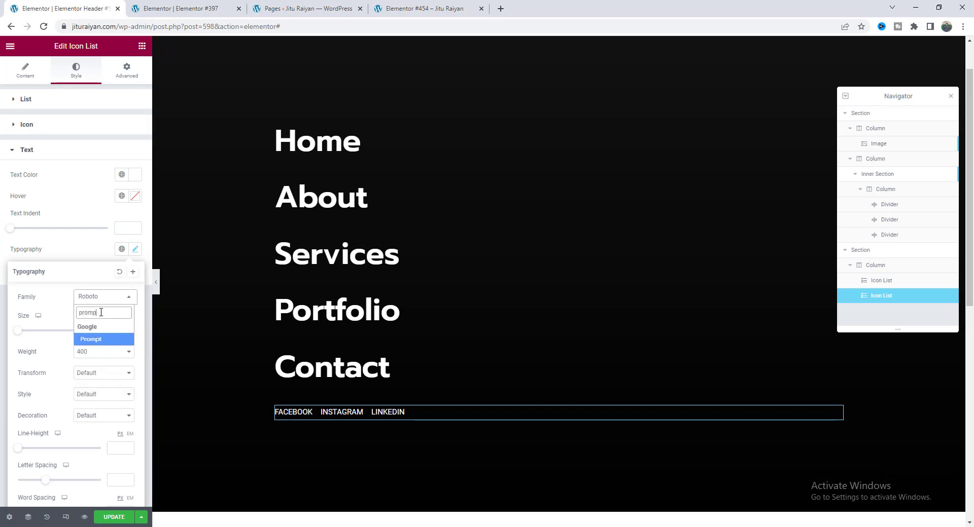
left_click(100, 333)
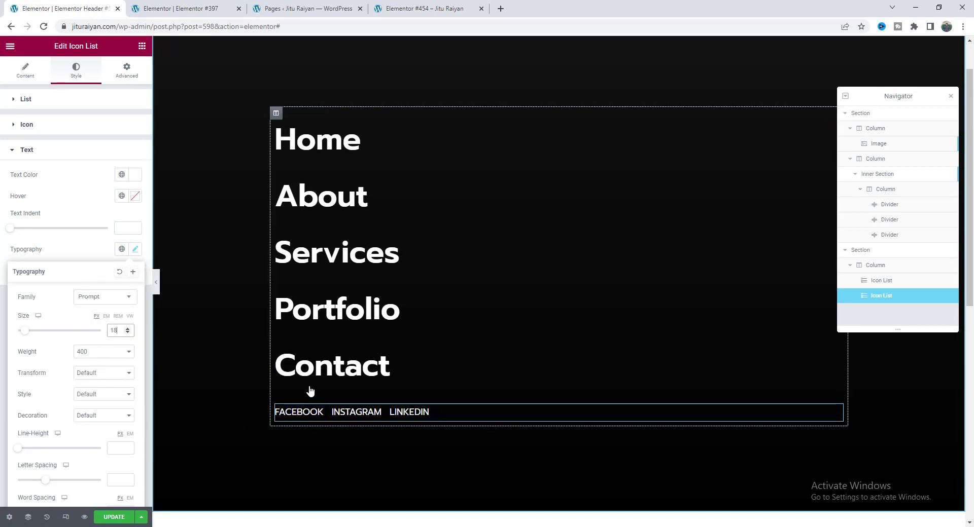
Unlink the social list's margin values and set its top margin to 40 px.
left_click(135, 79)
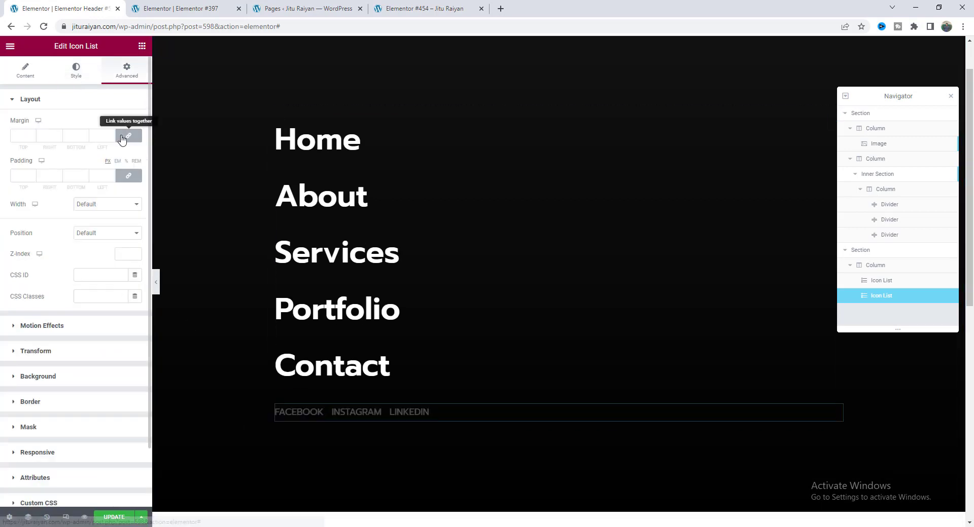
left_click(19, 135)
type("40")
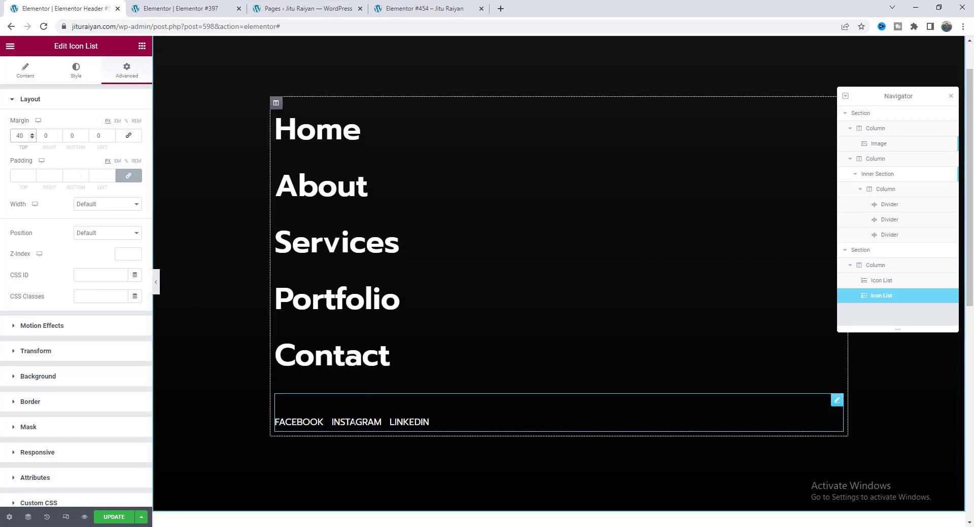
Set the space between the social list's items to 30 and center the list's alignment.
left_click(75, 70)
left_click(121, 135)
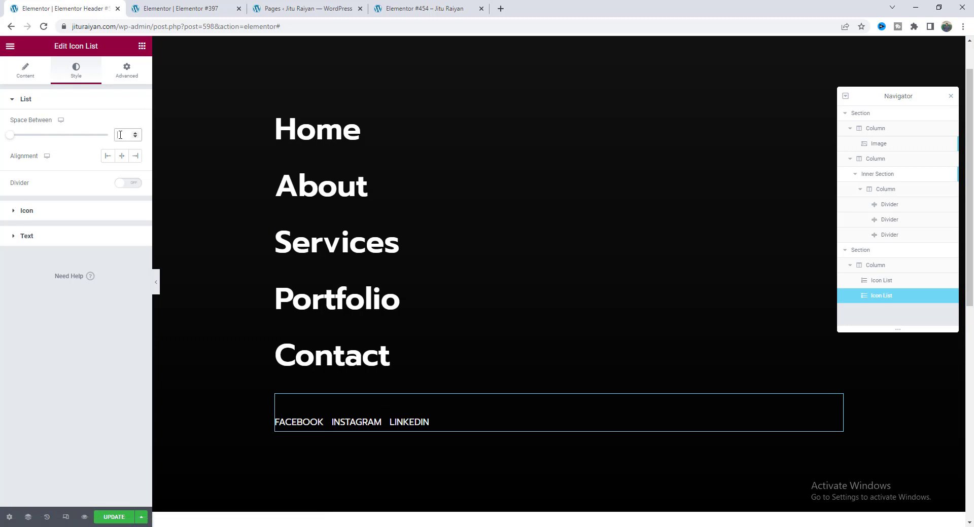
type("30")
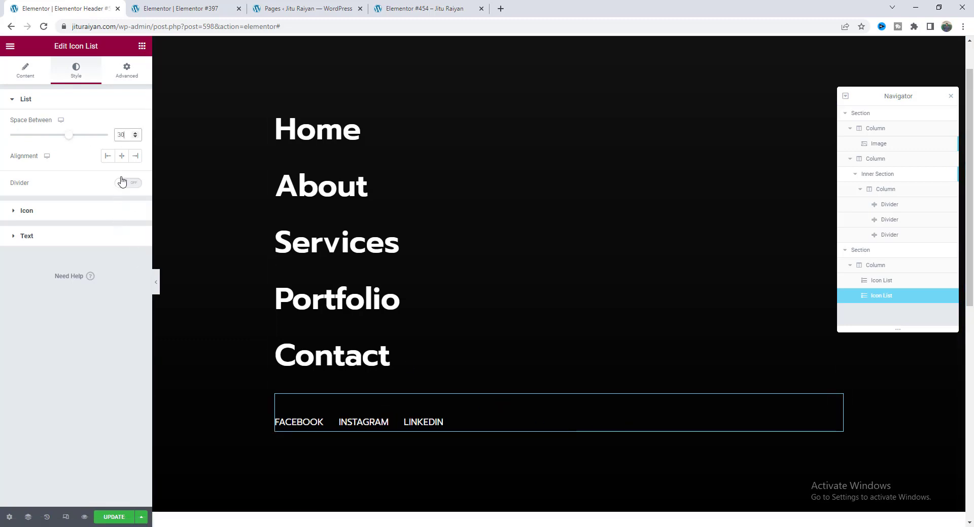
left_click(123, 157)
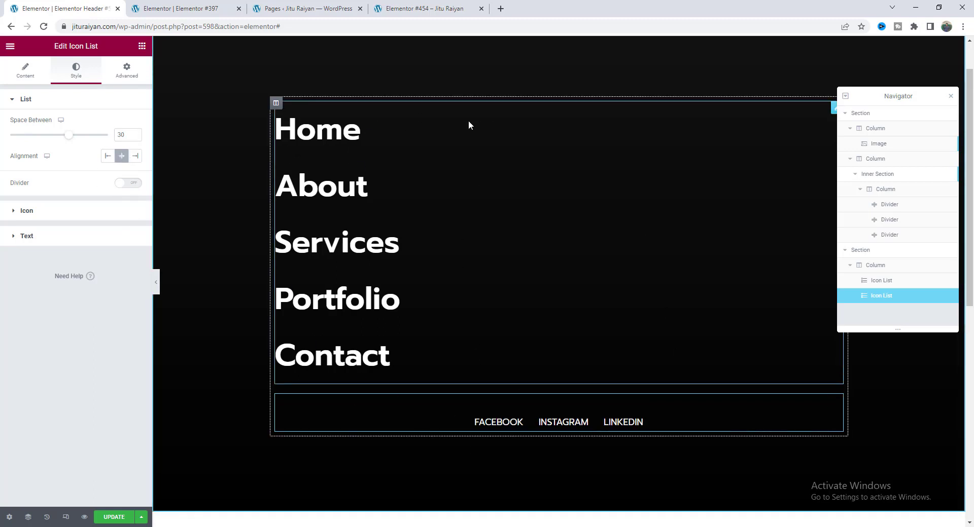
Give the menu links' icon list a custom width of 330 px.
left_click(834, 110)
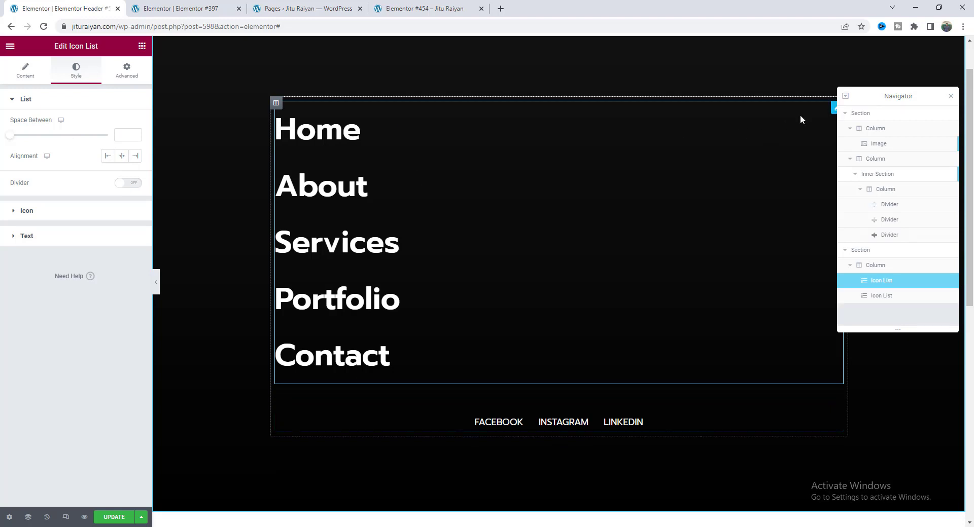
left_click(126, 73)
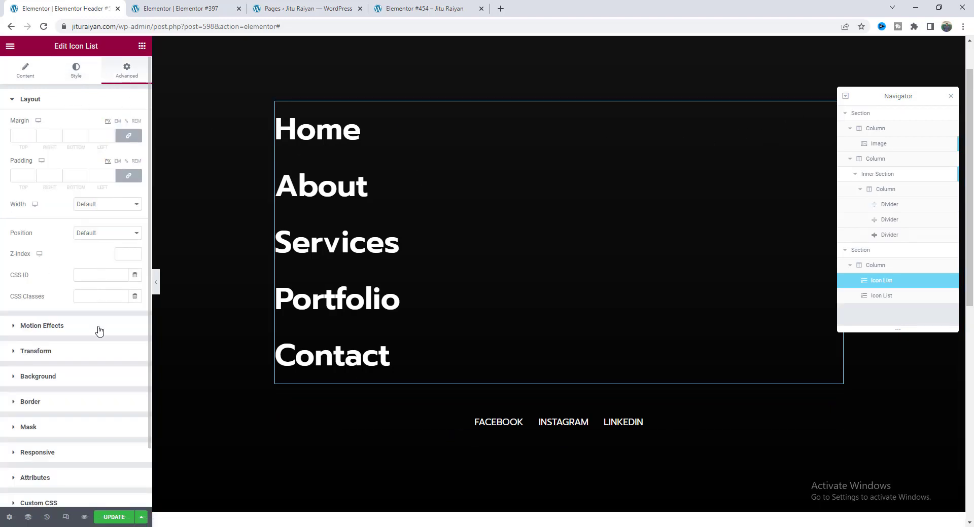
left_click(112, 205)
left_click(116, 239)
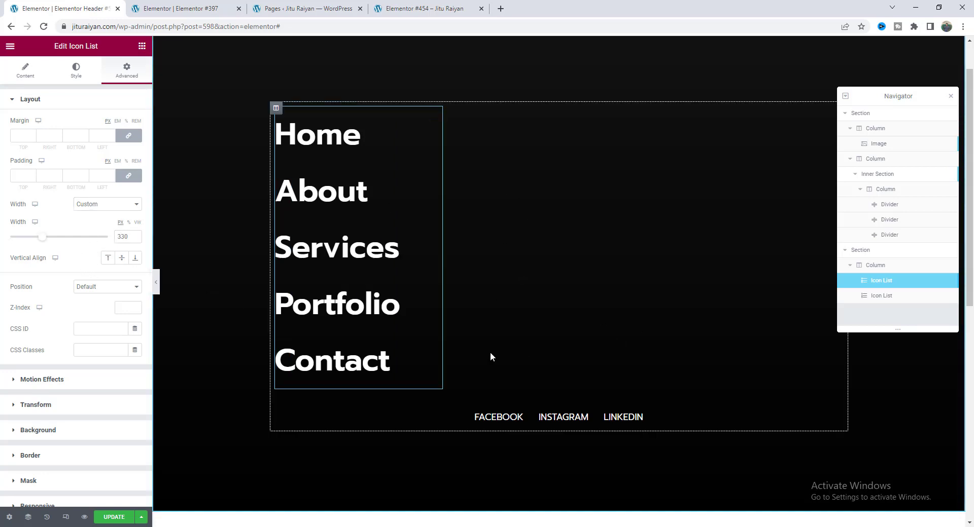
Set the horizontal alignment of the column holding both icon lists to Center.
left_click(276, 109)
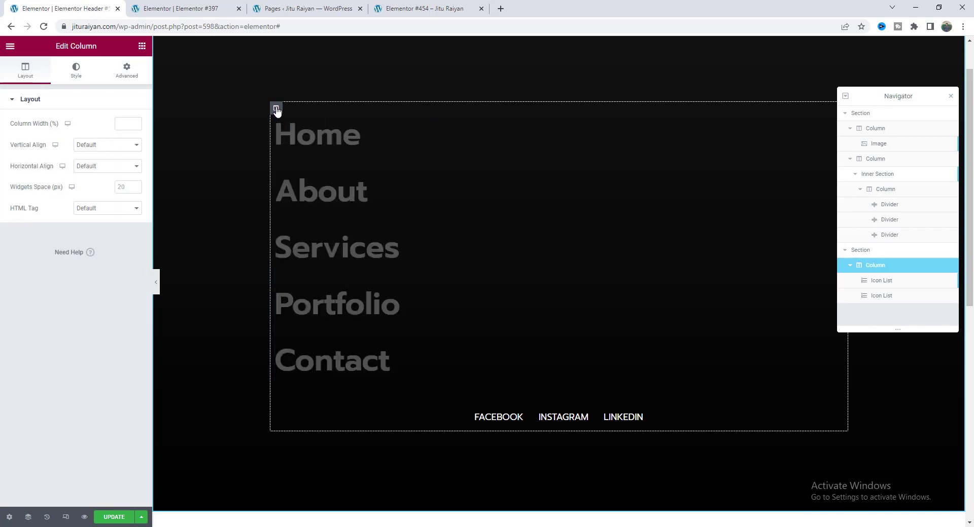
left_click(110, 169)
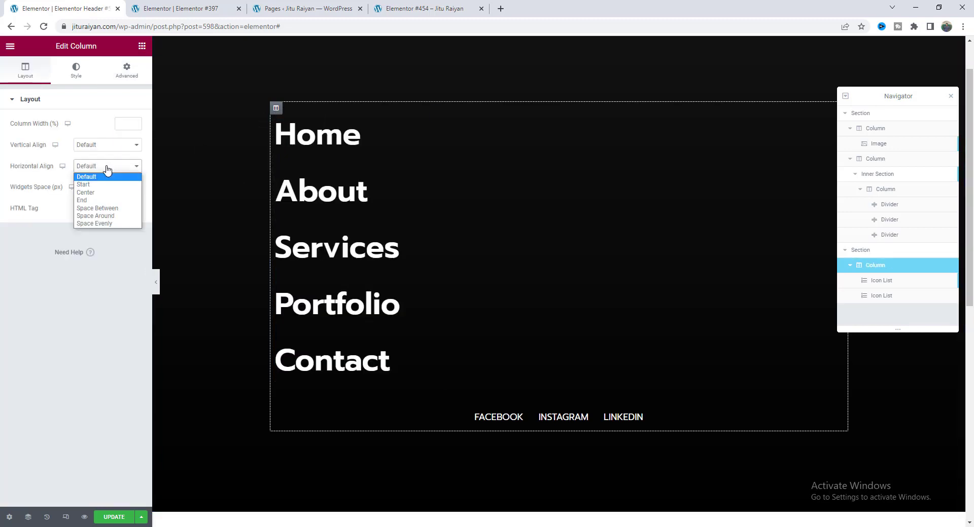
left_click(104, 194)
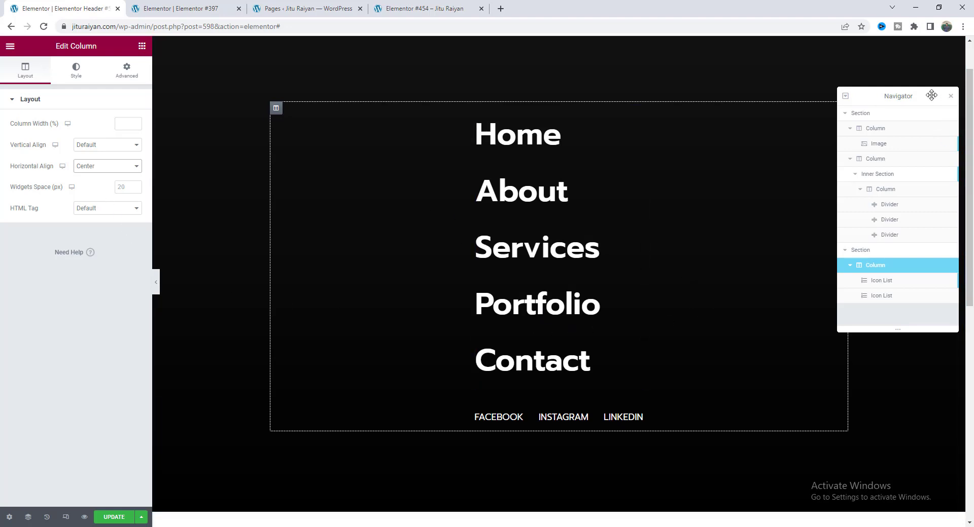
Duplicate the header's hamburger inner section and move the copy into the overlay column, ahead of the menu links list.
left_click_drag(929, 97, 914, 212)
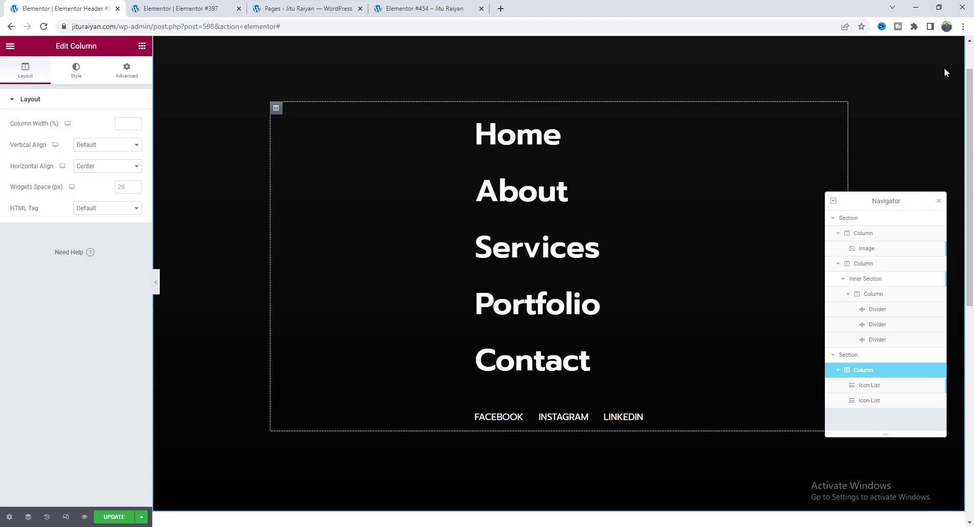
scroll(884, 138, "up", 1)
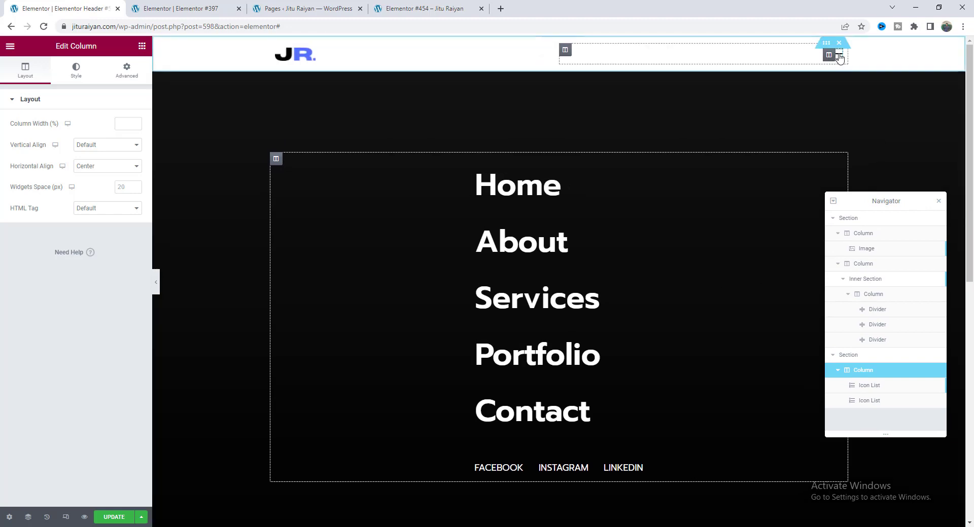
right_click(827, 45)
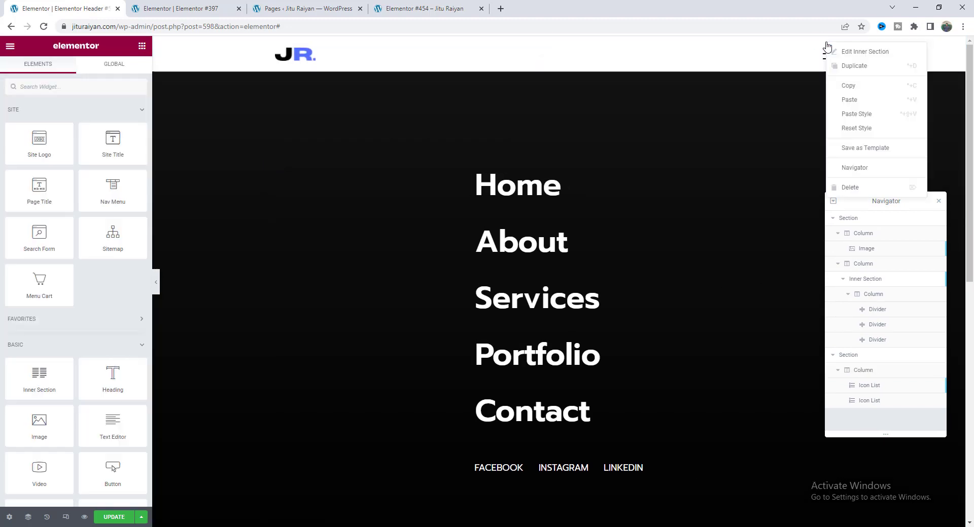
left_click(847, 65)
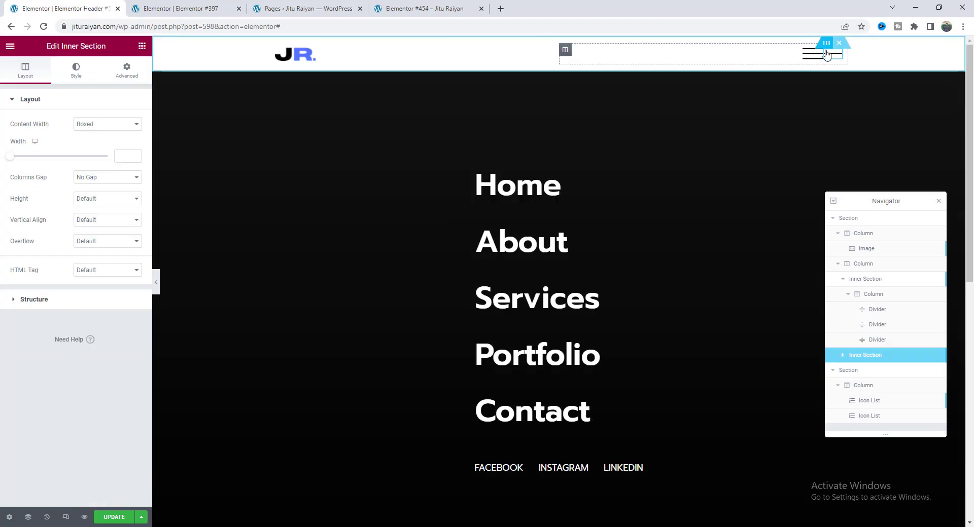
left_click_drag(825, 51, 502, 157)
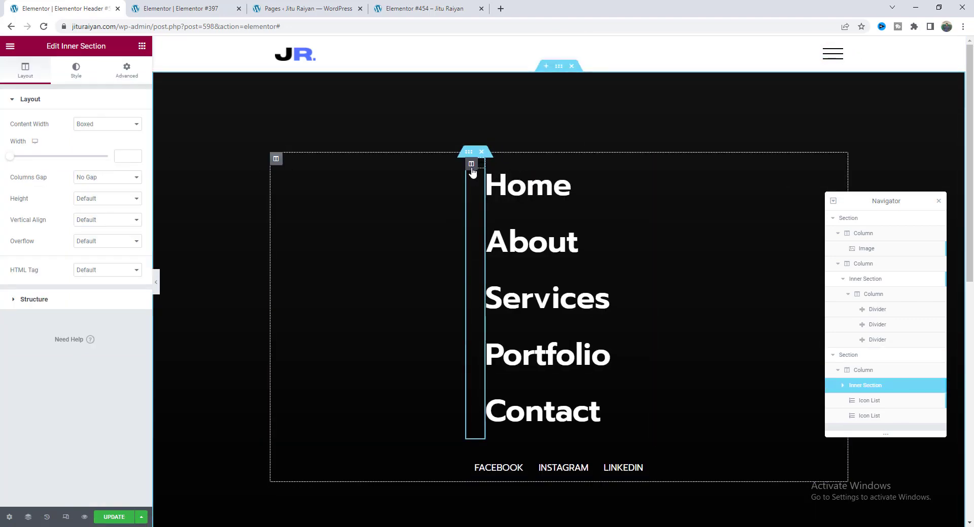
Delete the third divider from the copied hamburger inner section in the overlay column.
right_click(477, 170)
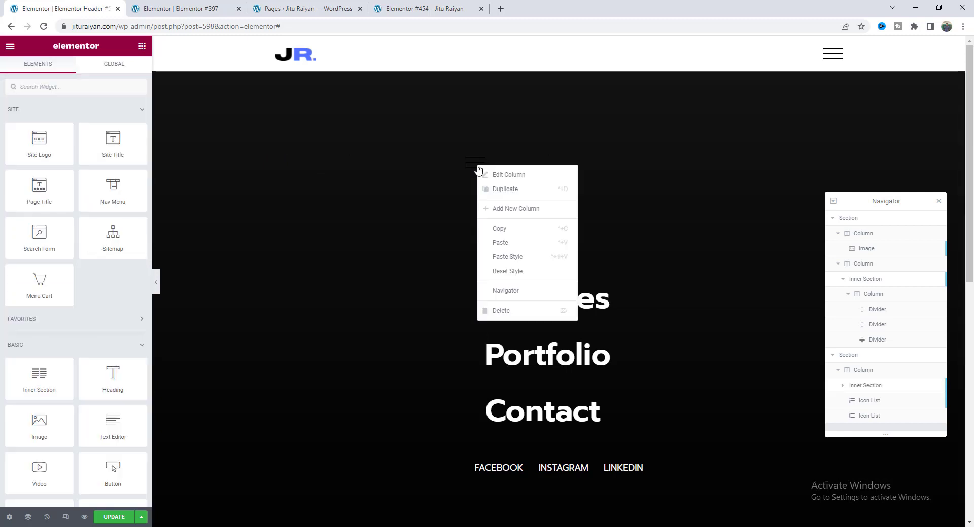
left_click(506, 289)
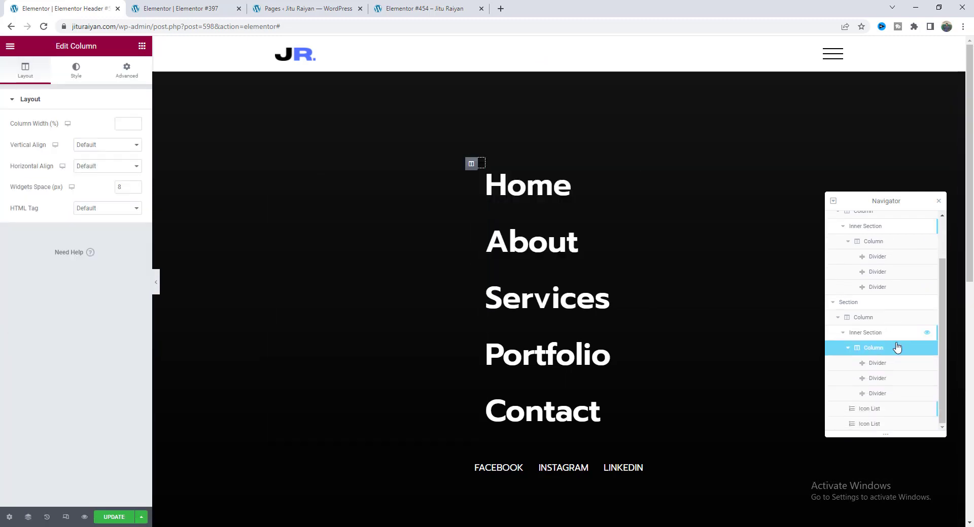
left_click(879, 399)
right_click(874, 395)
left_click(893, 516)
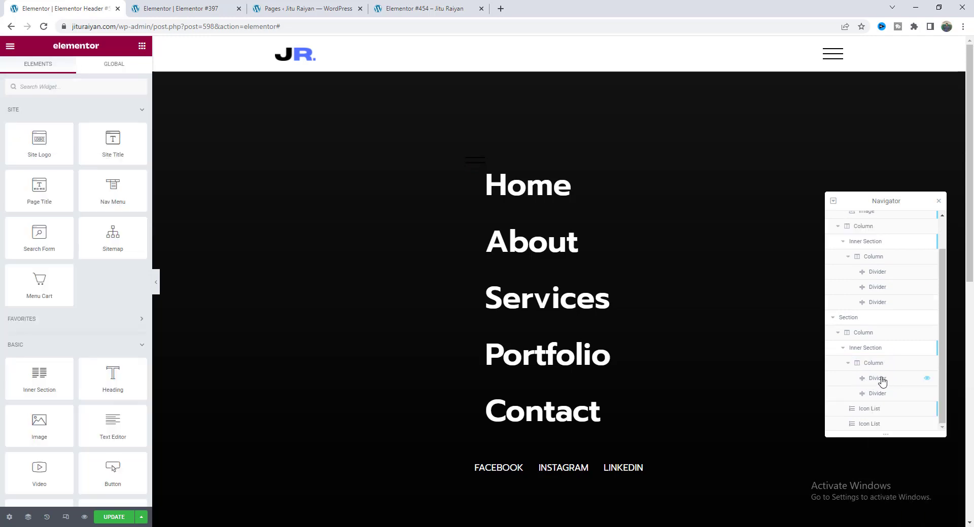
Set the color of the first divider in the copied inner section to white, #FFFFFF.
left_click(888, 381)
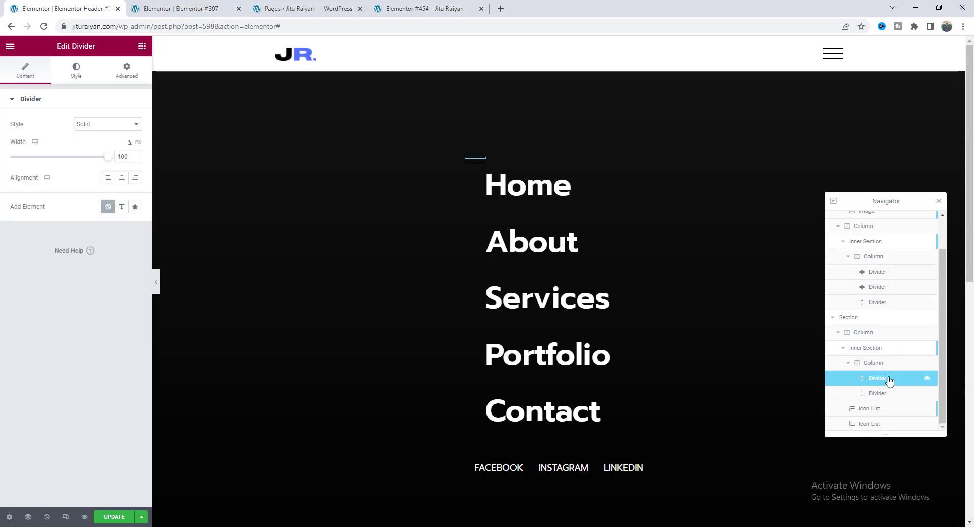
left_click(90, 79)
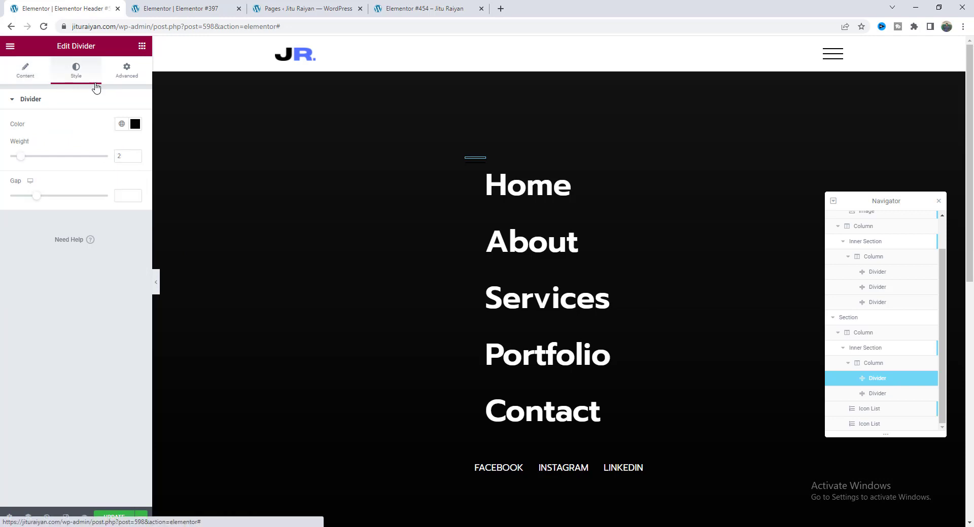
left_click(135, 124)
triple_click(51, 278)
type("#FFFFFF")
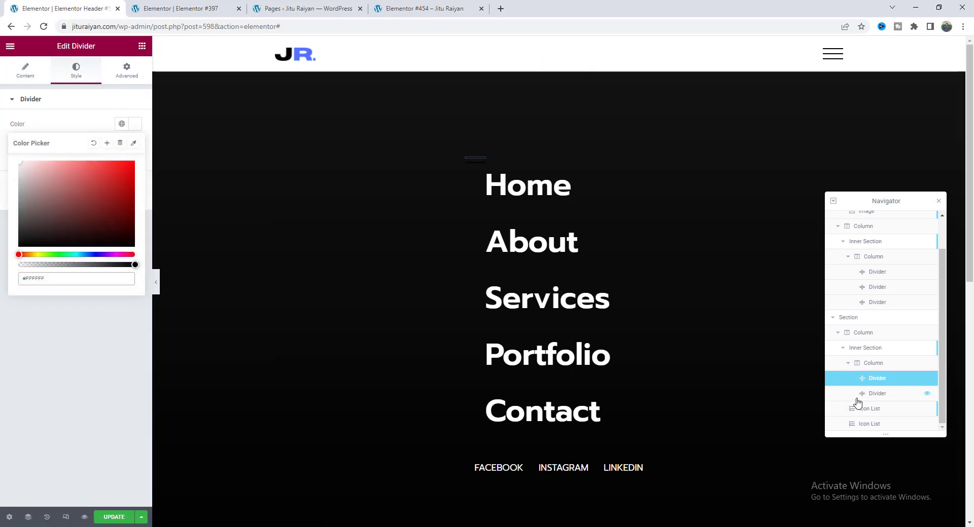
Set the color of the second divider in the copied inner section to white, #FFFFFF.
left_click(862, 394)
left_click(82, 84)
left_click(135, 124)
triple_click(51, 278)
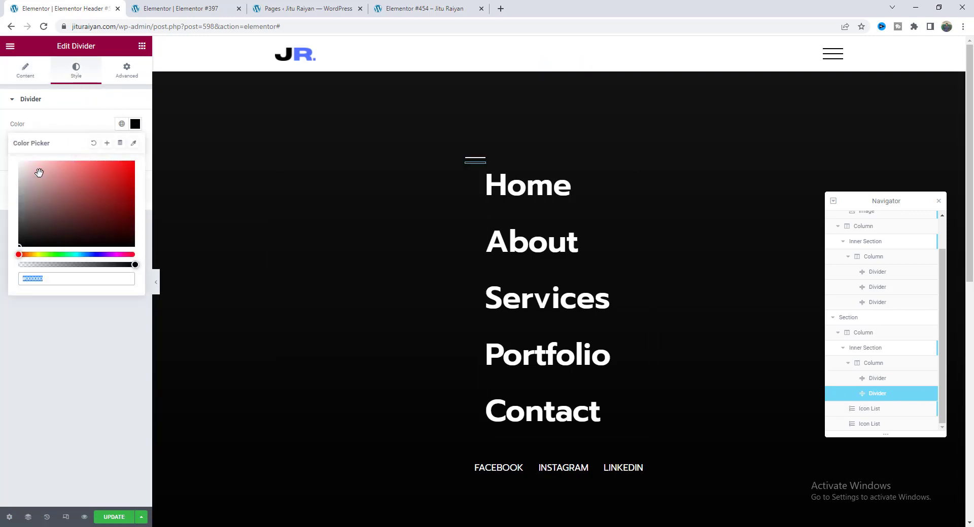
type("#FFFFFF")
left_click(93, 125)
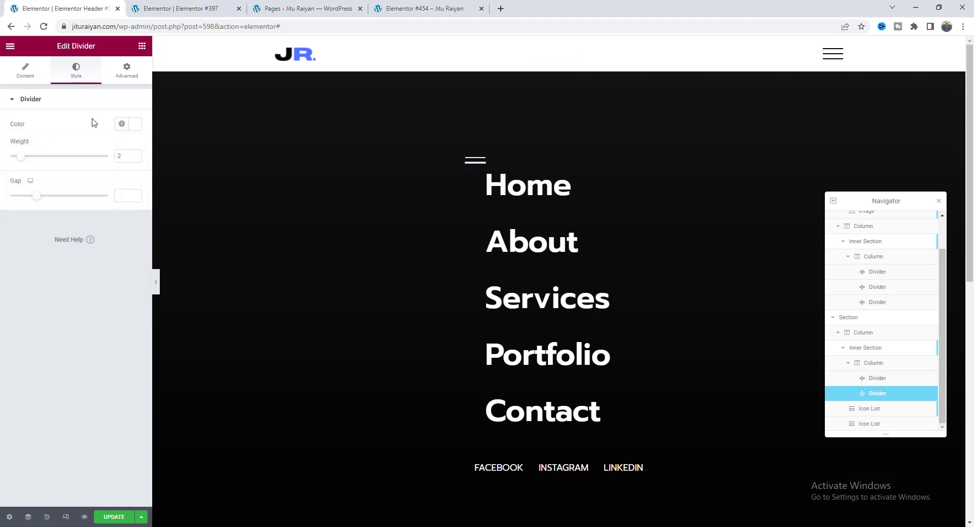
Rotate the first divider in the copied inner section by 45 degrees with a transform.
left_click(879, 379)
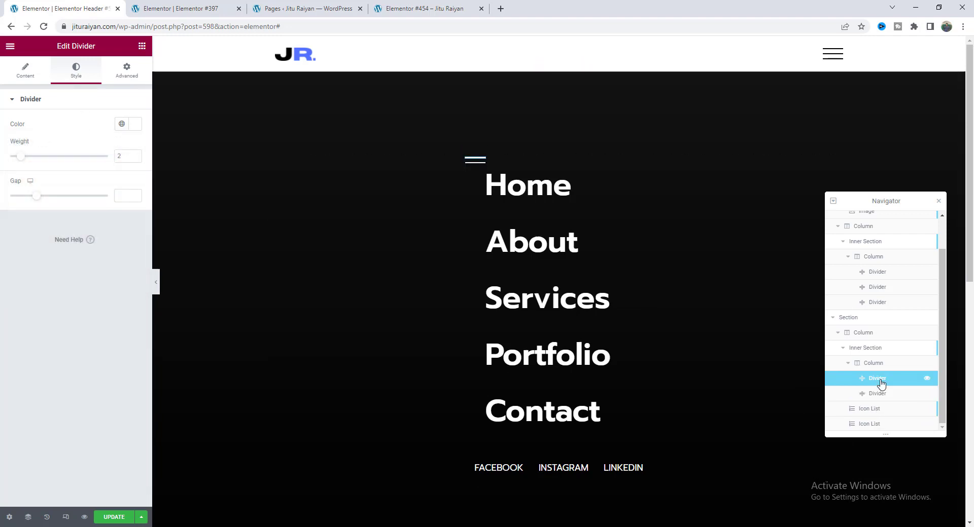
left_click(125, 72)
left_click(113, 376)
left_click(135, 196)
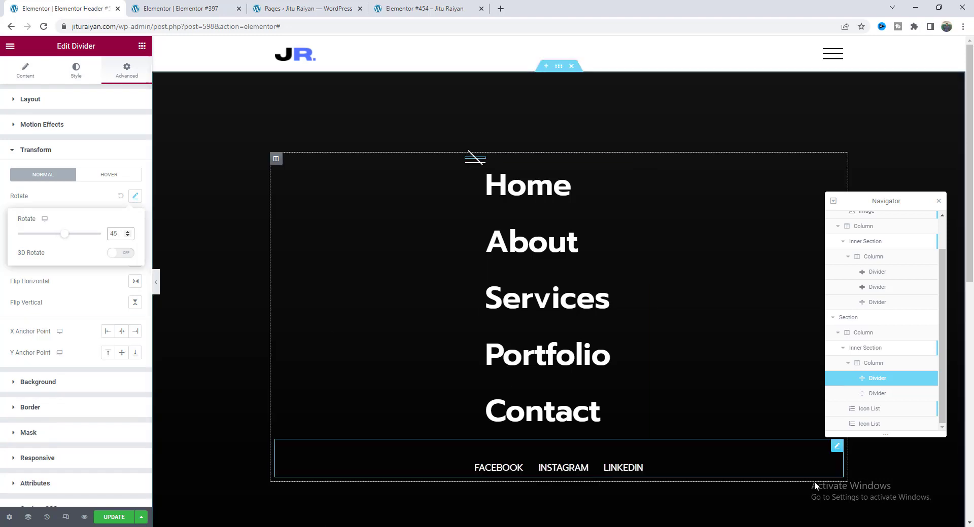
Rotate the second divider in the copied inner section by -45 degrees with a transform.
left_click(852, 397)
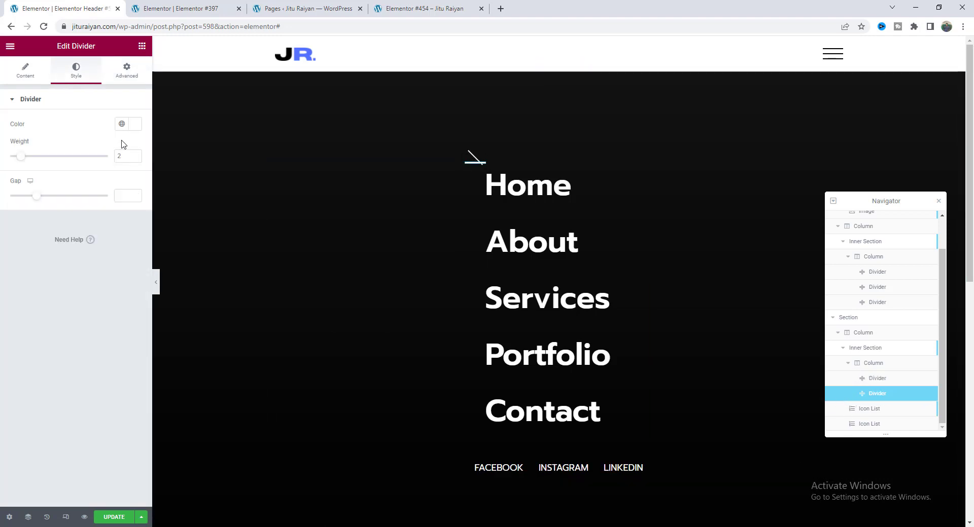
left_click(134, 74)
left_click(92, 351)
left_click(135, 195)
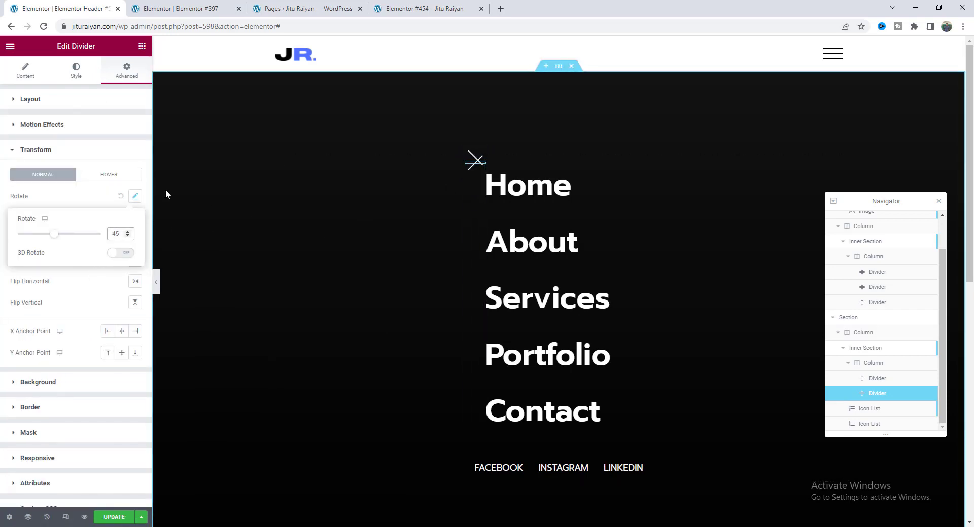
Set the position of the second divider in the copied inner section to Absolute.
left_click(77, 105)
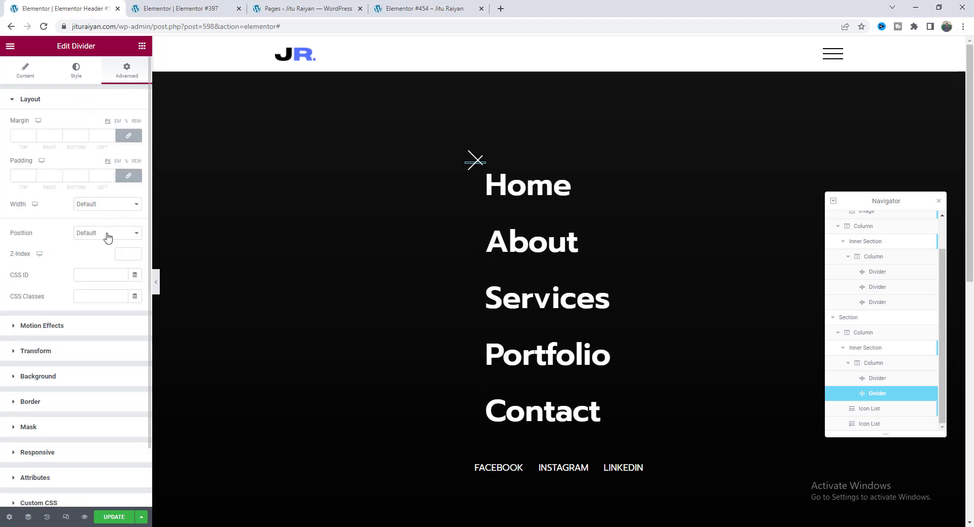
left_click(108, 237)
left_click(110, 256)
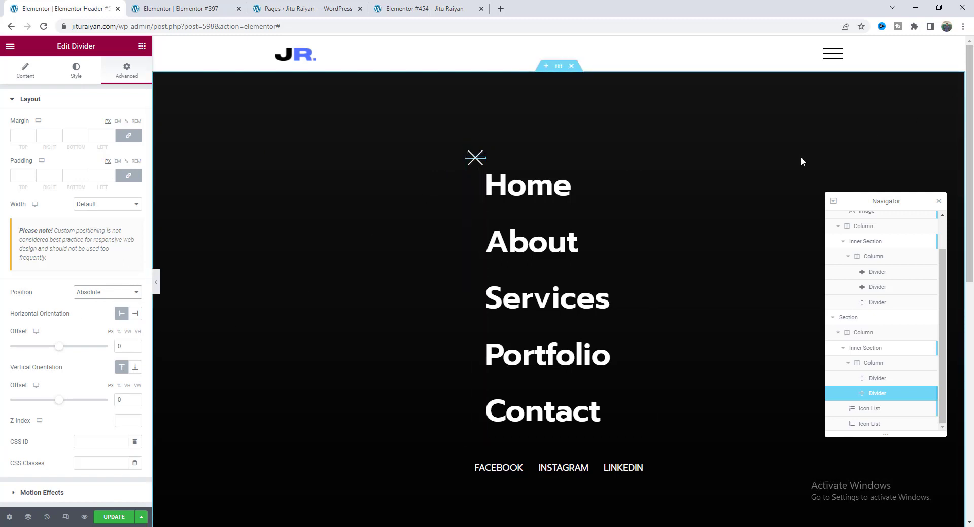
scroll(131, 337, "down", 2)
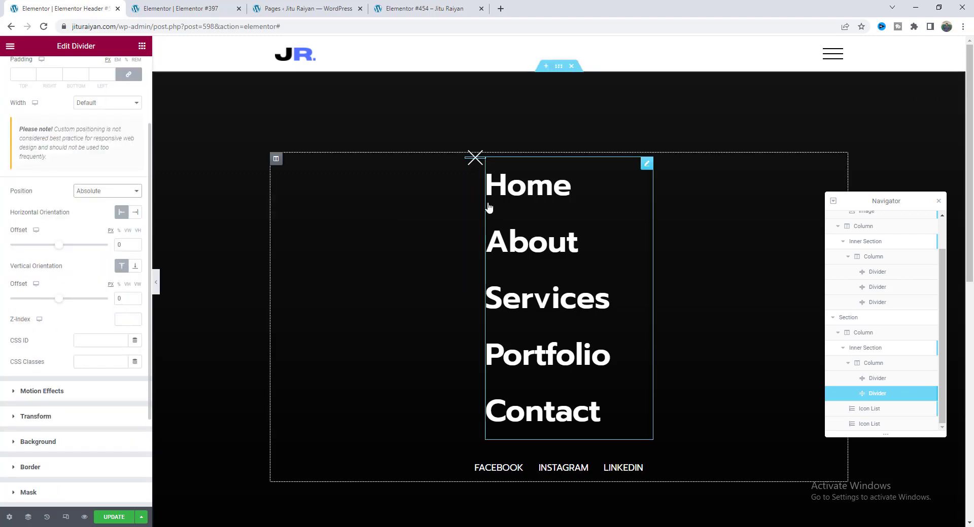
Replace the copied inner section's custom CSS with 50px width, pointer cursor, absolute position, top 50px, right 40px, opacity 0 and transition all 0.3s ease-in-out 1.3s.
left_click(469, 152)
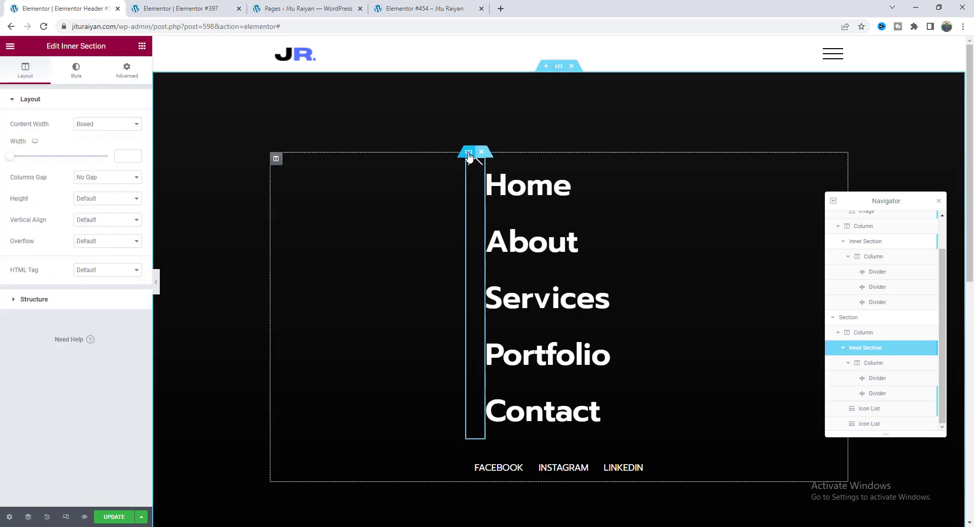
left_click(125, 86)
left_click(38, 351)
left_click_drag(64, 260, 28, 235)
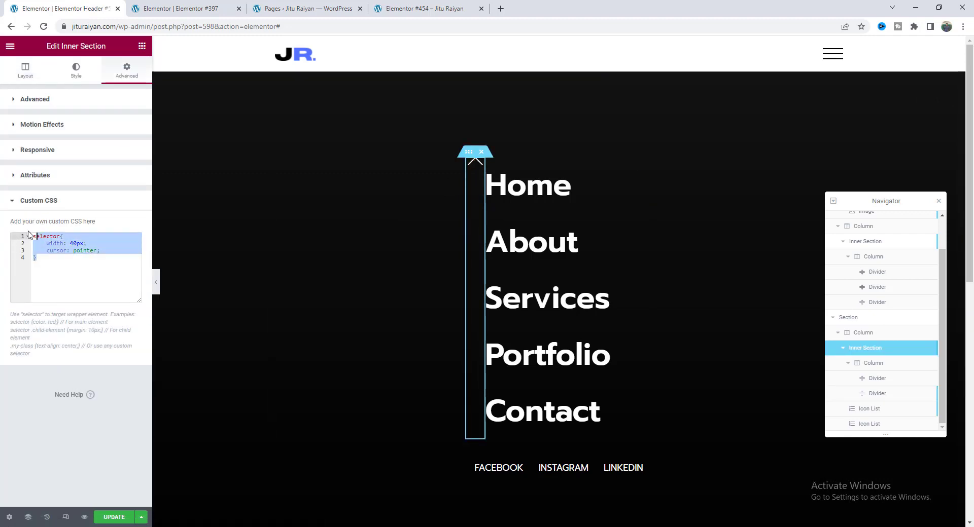
key("BackSpace")
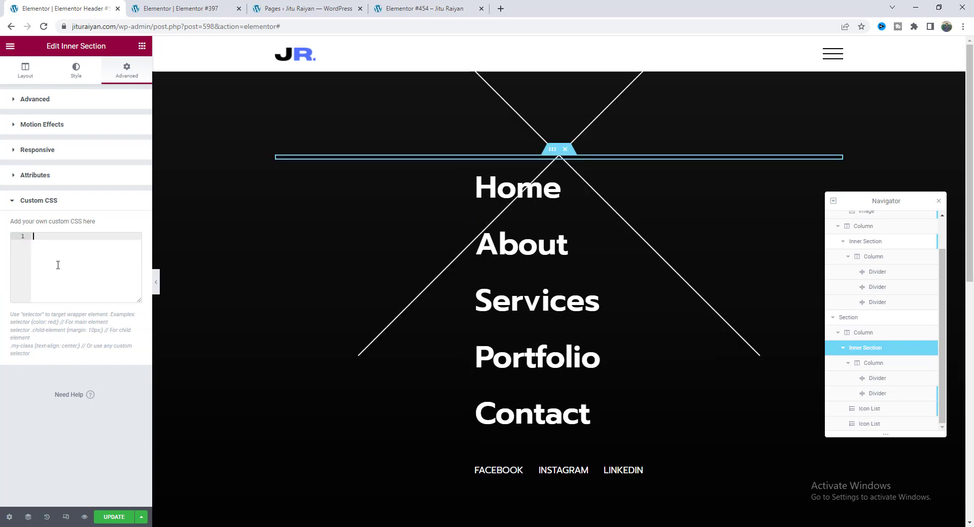
type("selector{     width: 50px;     cursor: pointer;     position: absolute;     top: 50px;     right: 40px;     opacity: 0;     transition: all 0.3s ease-in-out 1.3s; }")
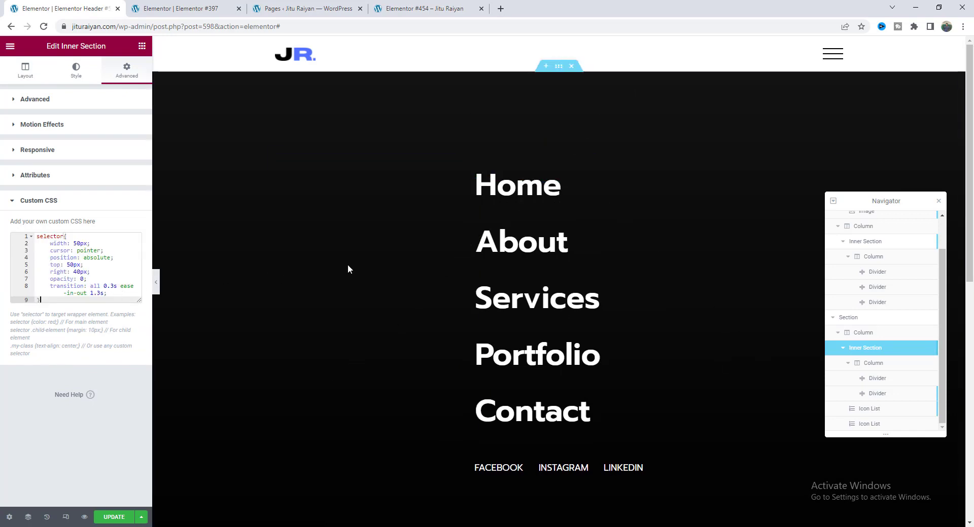
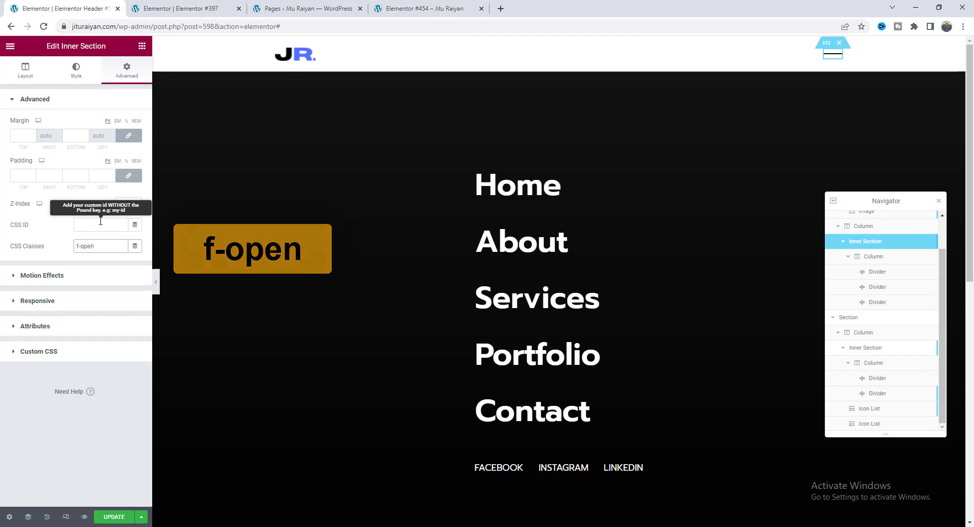
Assign the CSS class f-close to the copied inner section in the overlay column.
left_click(865, 350)
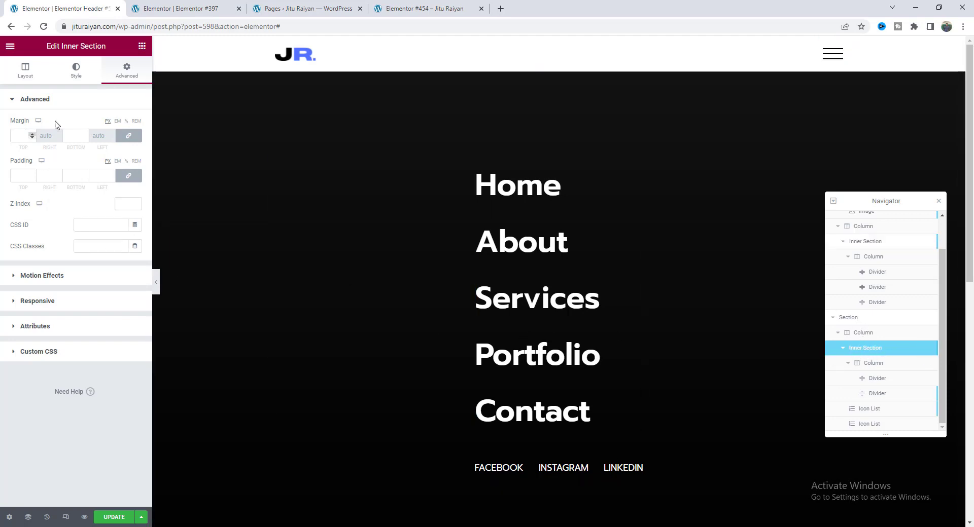
left_click(99, 246)
type("f-close")
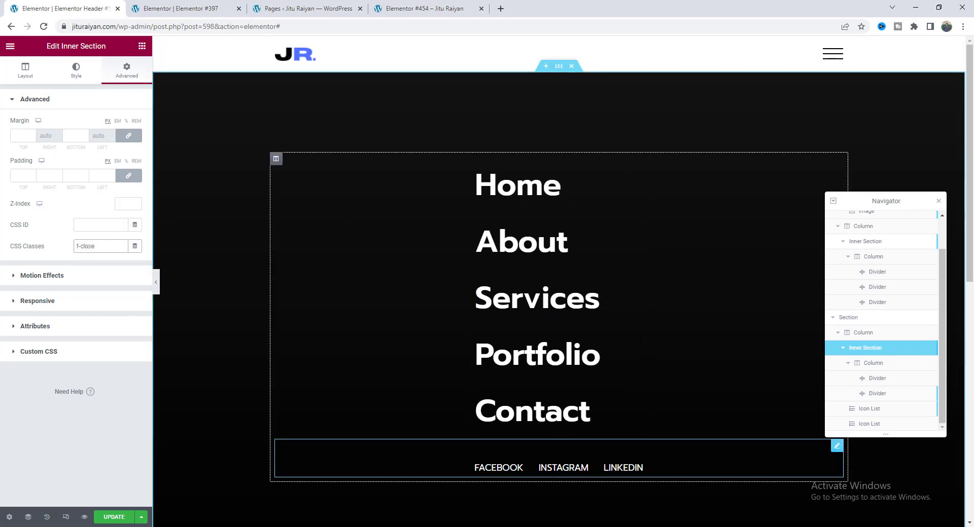
Assign the CSS class f-menu to the menu links list and f-social to the social links list.
left_click(634, 168)
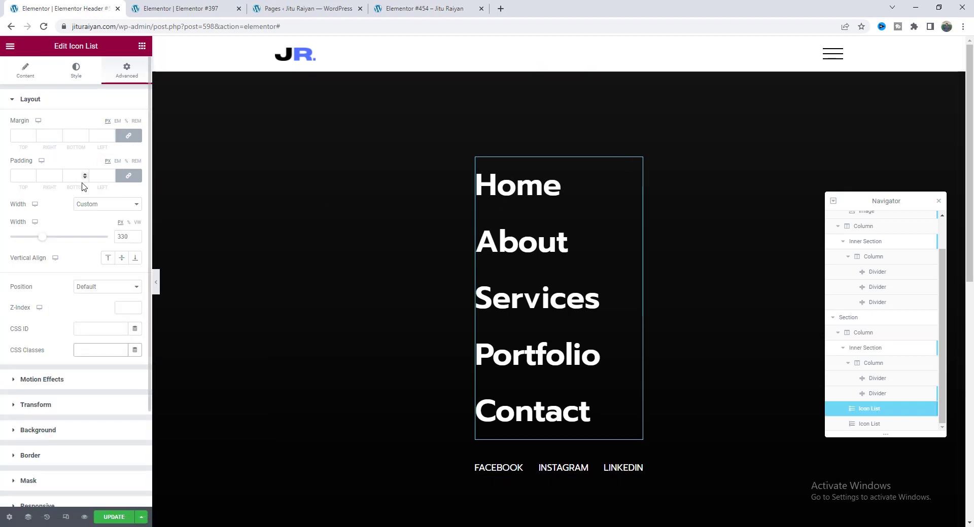
type("f-menu")
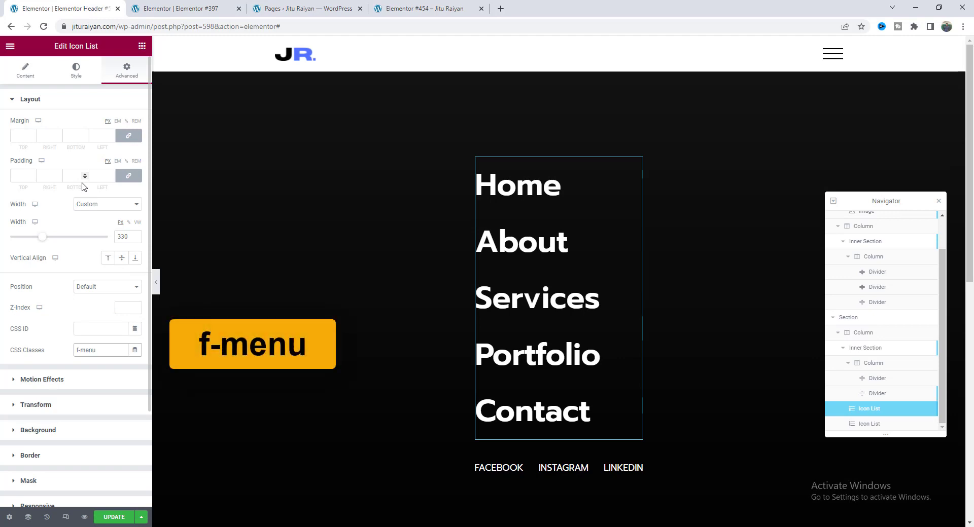
left_click(540, 469)
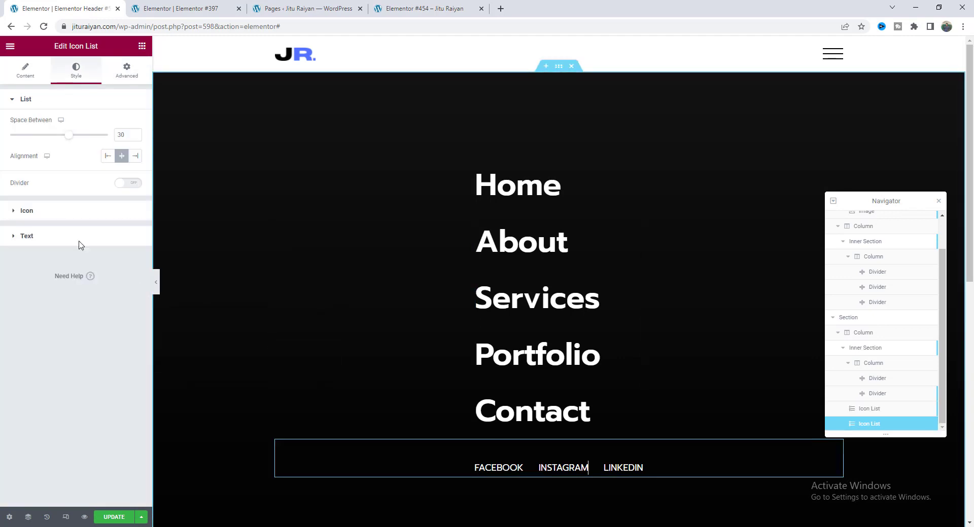
left_click(127, 71)
type("f-social")
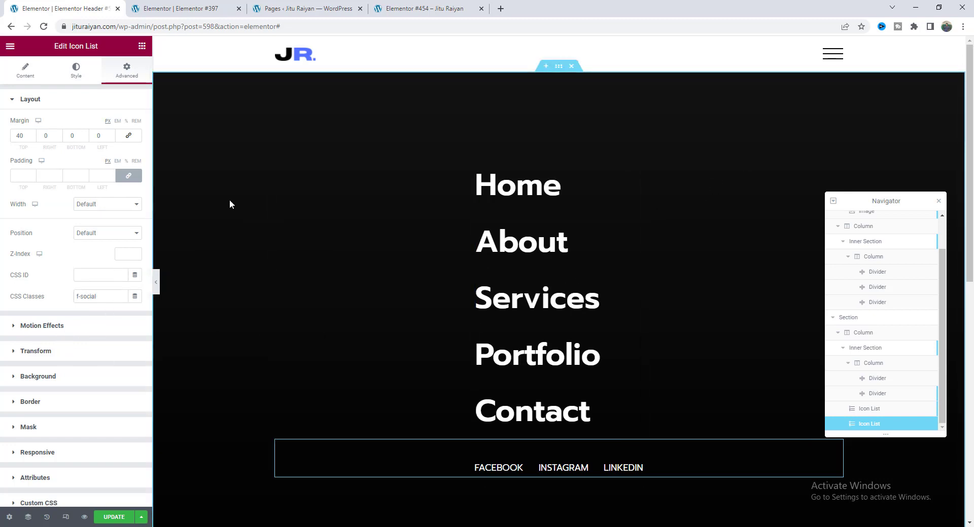
Add an HTML widget between the menu links and the social links and paste the jQuery menu script into it.
left_click(142, 51)
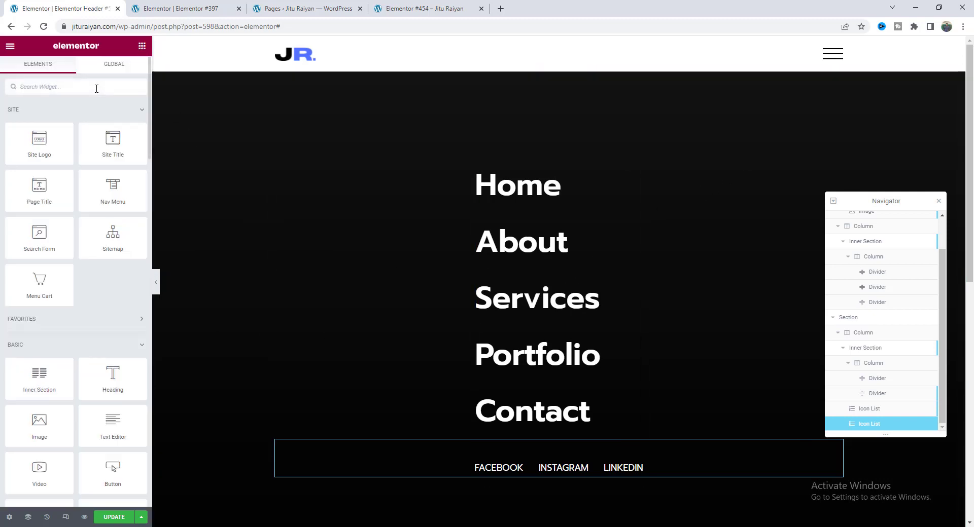
type("html")
left_click_drag(38, 121, 533, 415)
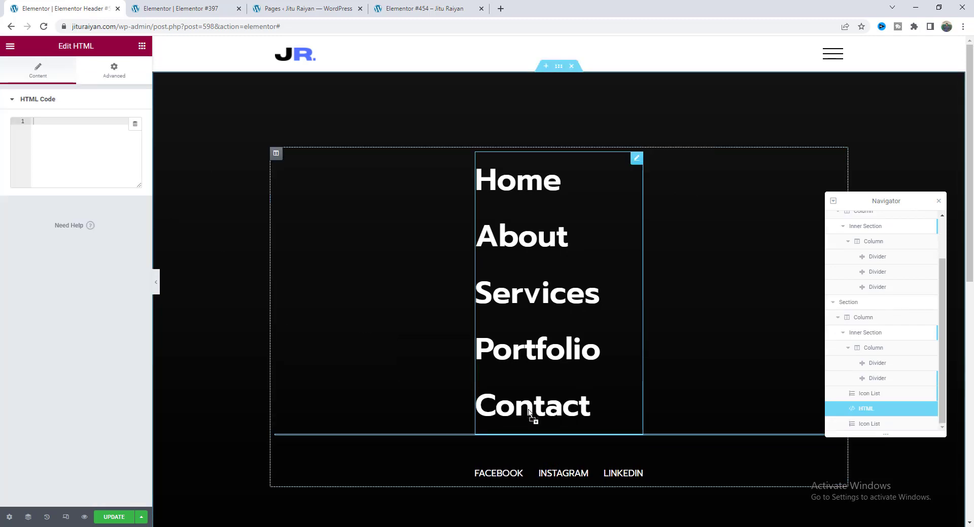
key("ctrl+v")
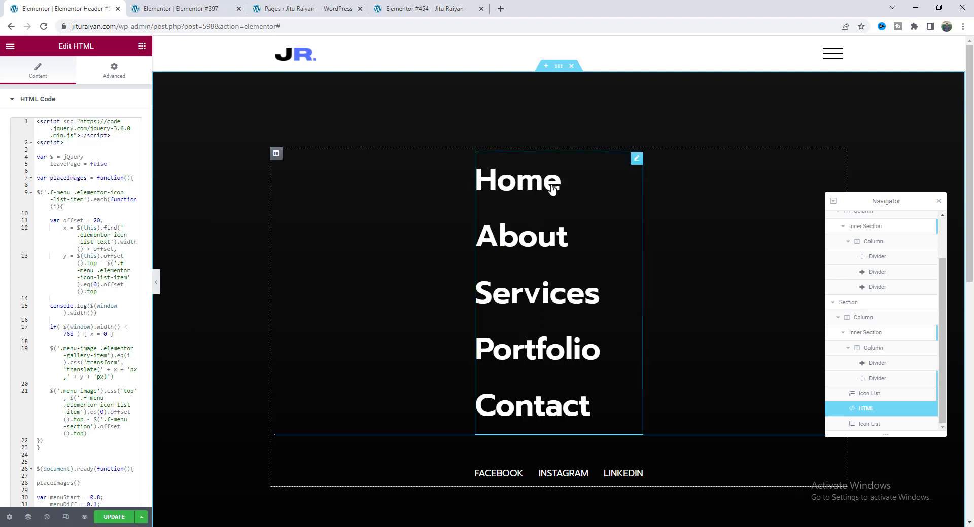
Paste the fixed, full-height sliding overlay rules into the overlay section's custom CSS.
left_click(559, 68)
left_click(81, 351)
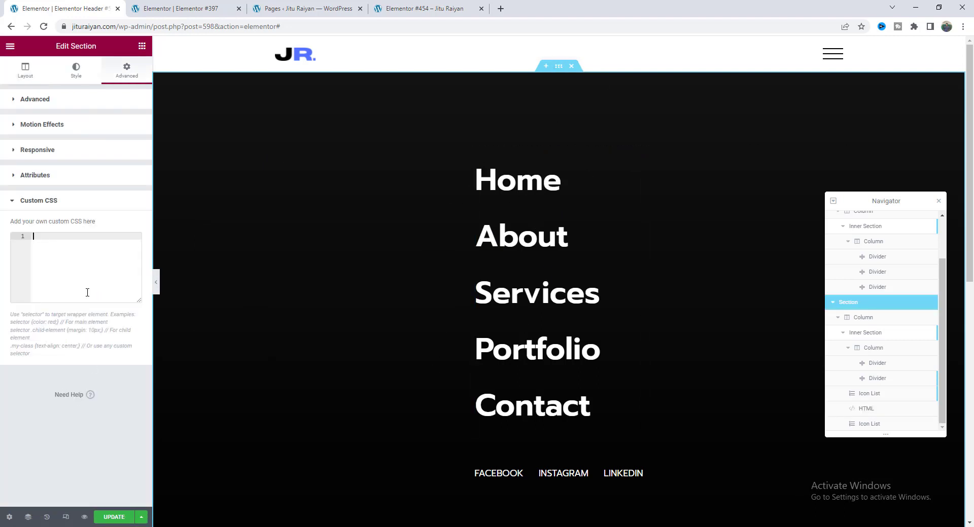
key("ctrl+v")
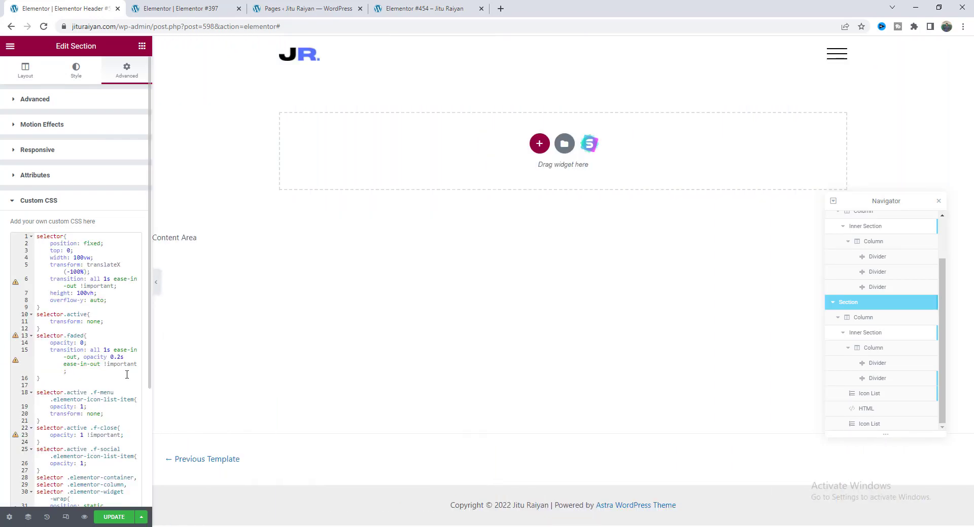
Open the overlay menu from the hamburger and set the overlay section's z-index to 100.
left_click(837, 56)
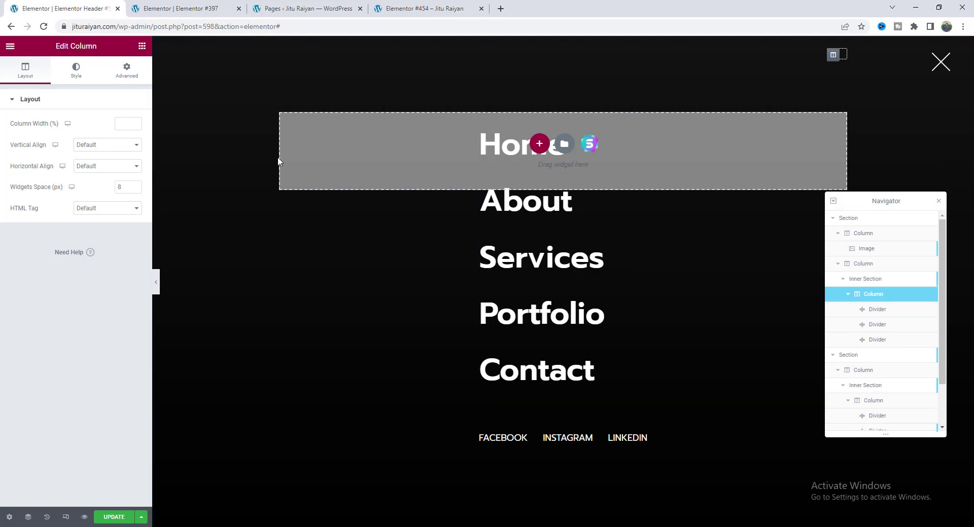
left_click(860, 358)
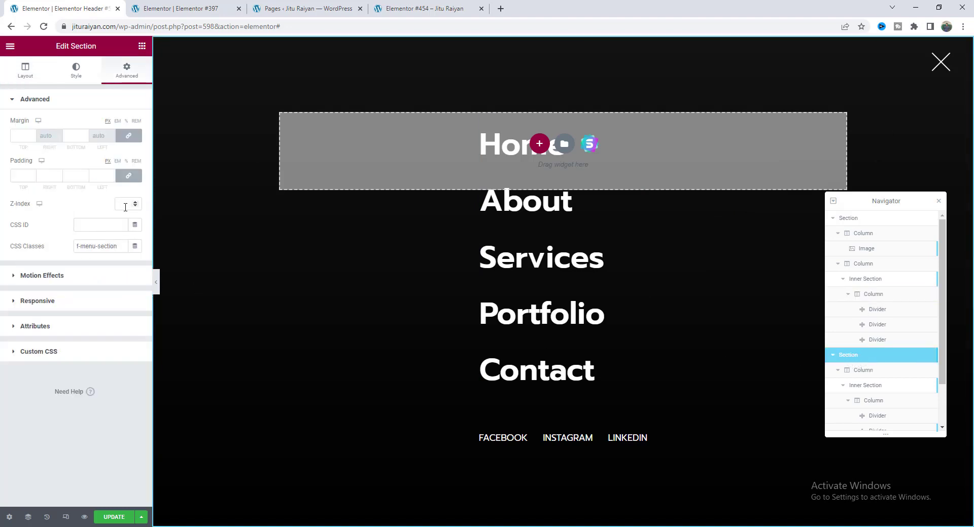
type("100")
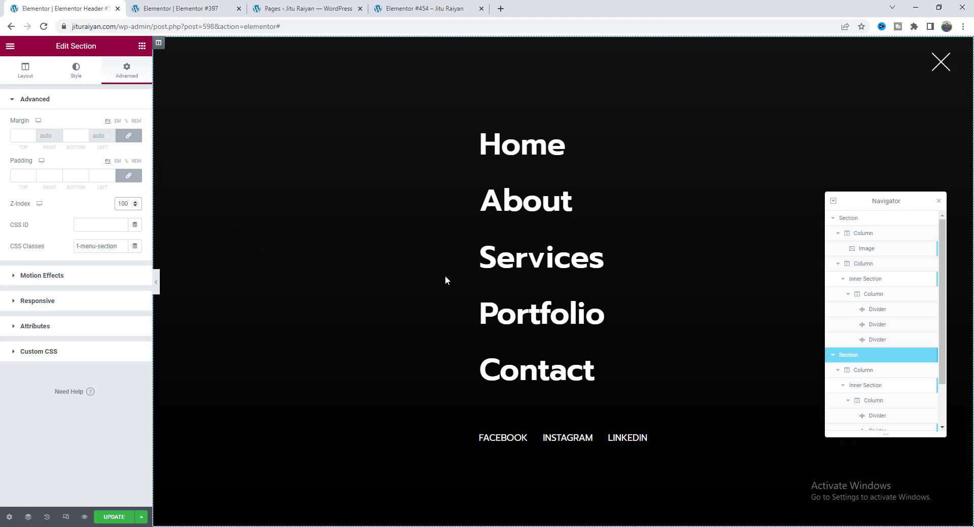
Close the overlay menu with its cross and reopen it from the hamburger to test the toggle.
left_click(370, 229)
left_click(940, 69)
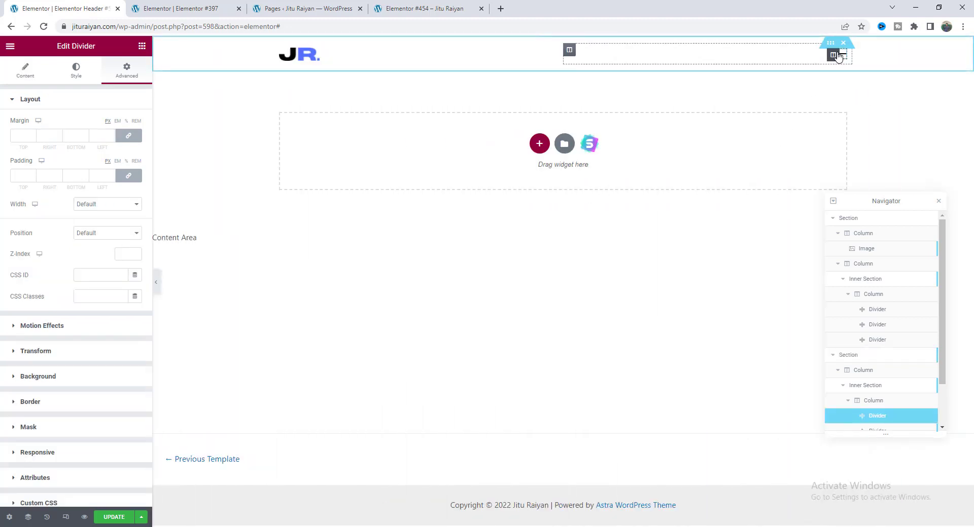
left_click(834, 55)
left_click(838, 56)
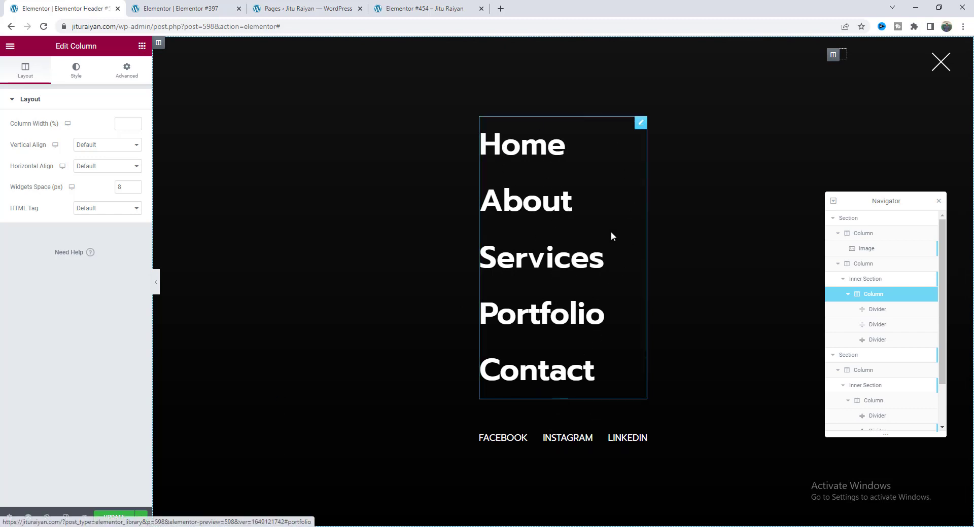
Open the custom CSS editor of the menu links list.
left_click(642, 125)
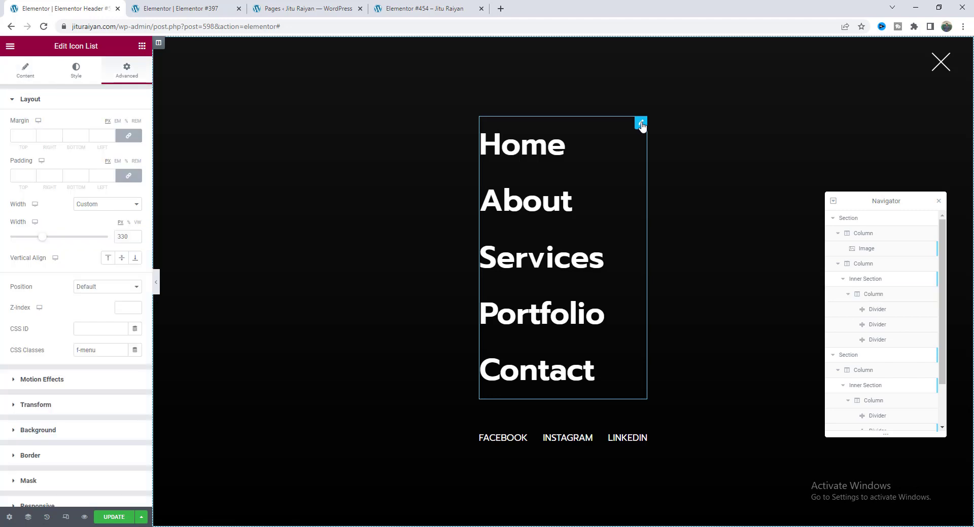
scroll(95, 383, "down", 1)
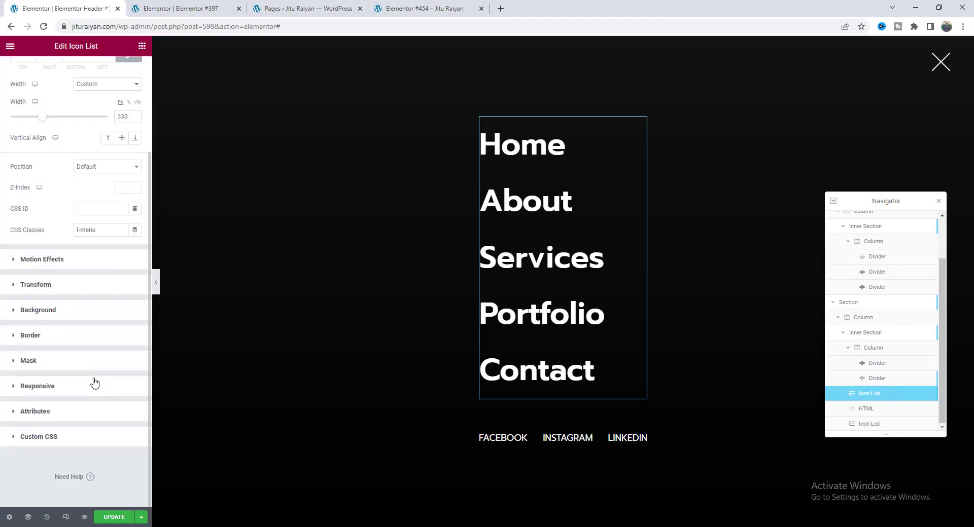
left_click(87, 441)
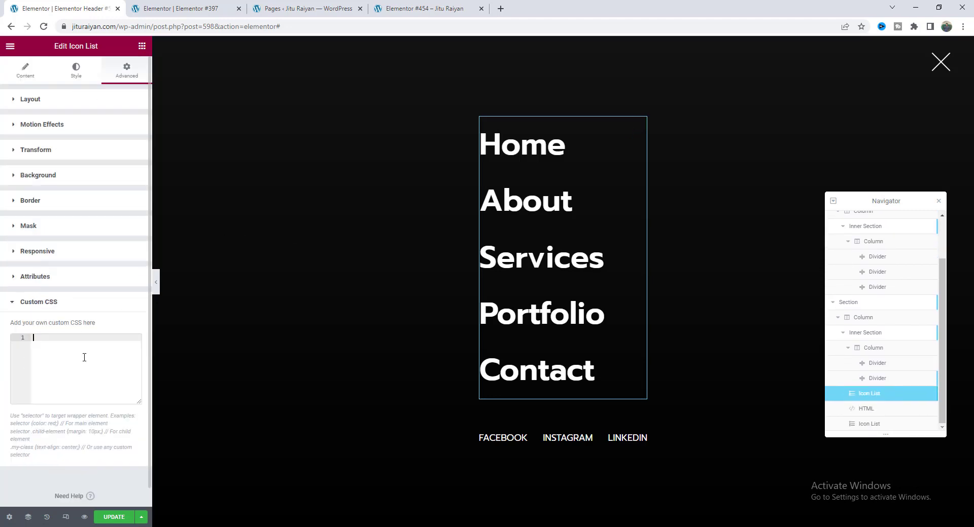
Add custom CSS to the social links list giving its items opacity 0 and an all 0.5s ease-in-out transition.
left_click(545, 433)
scroll(76, 355, "down", 1)
left_click(84, 437)
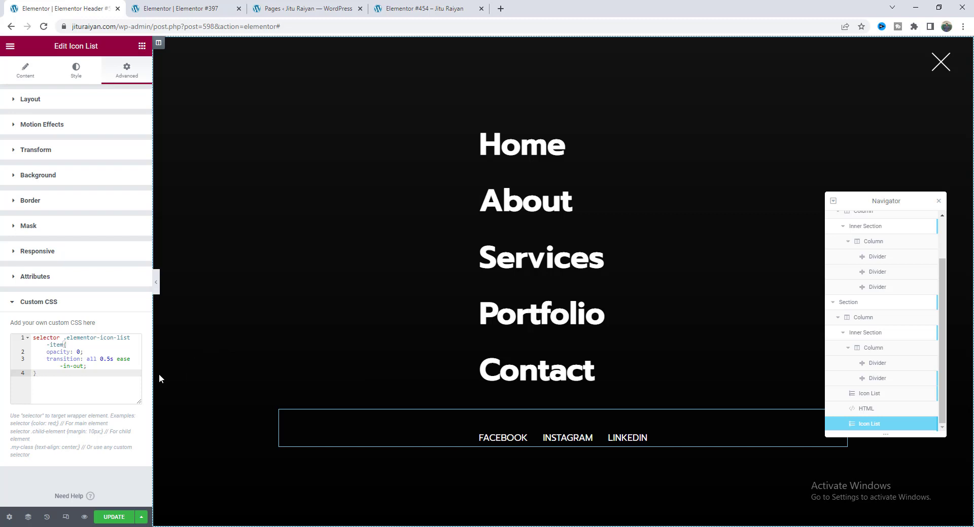
Close and reopen the overlay menu to check how the menu and social links animate.
left_click(940, 64)
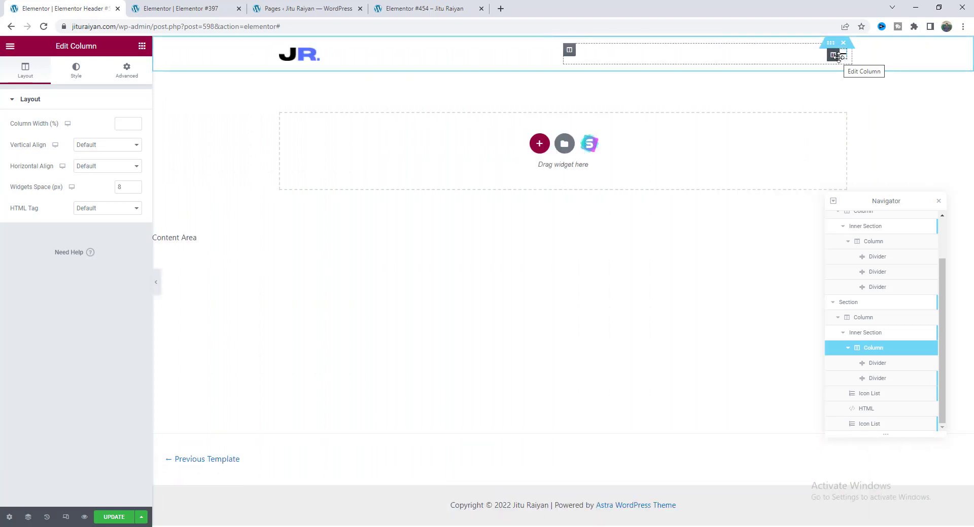
left_click(841, 57)
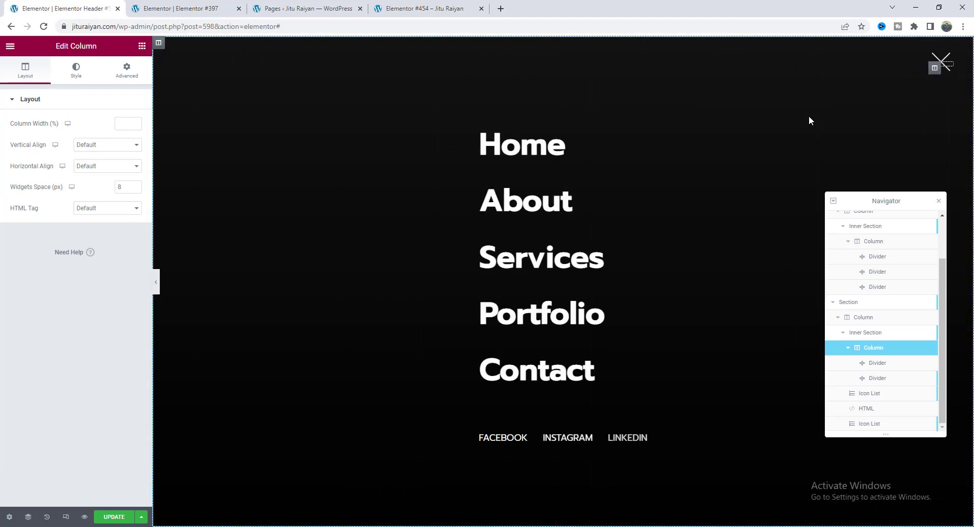
left_click(653, 374)
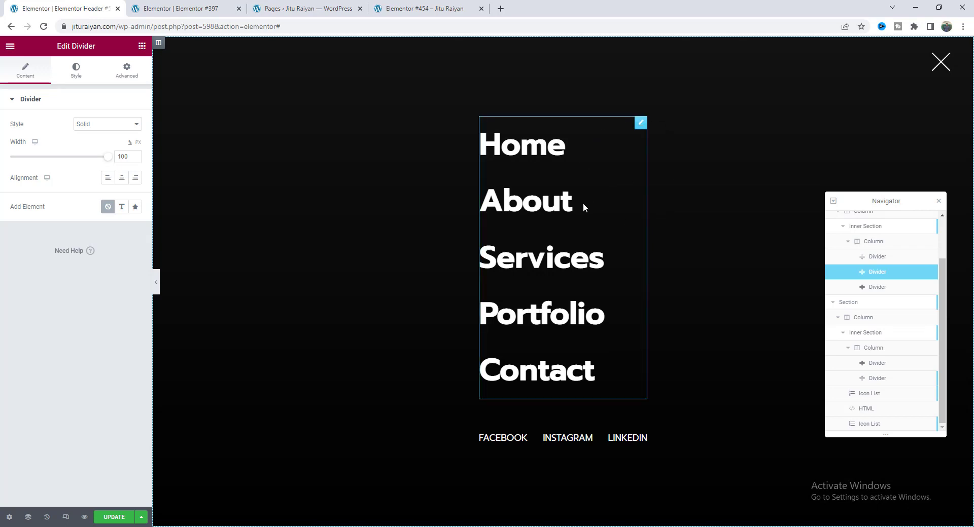
Add a Gallery widget between the menu links list and the HTML widget.
left_click(142, 48)
type("gall")
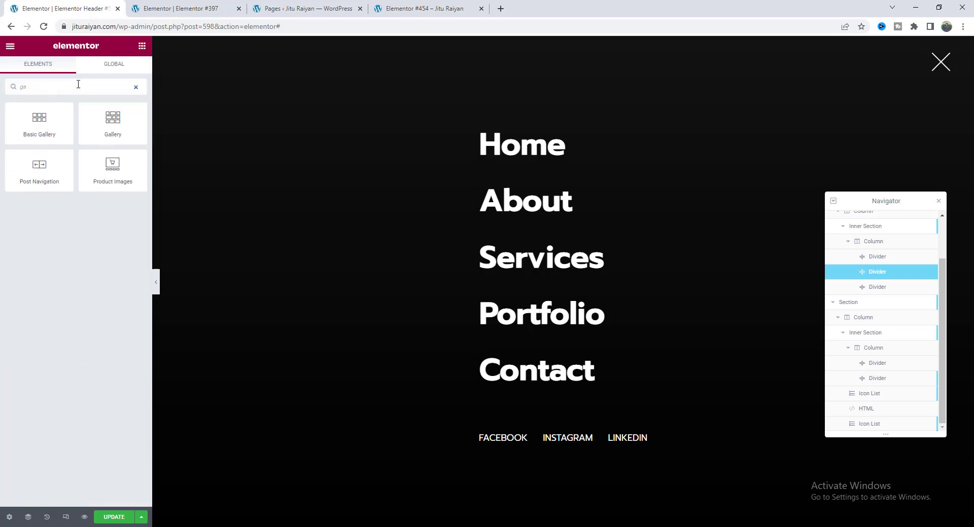
left_click_drag(113, 124, 537, 380)
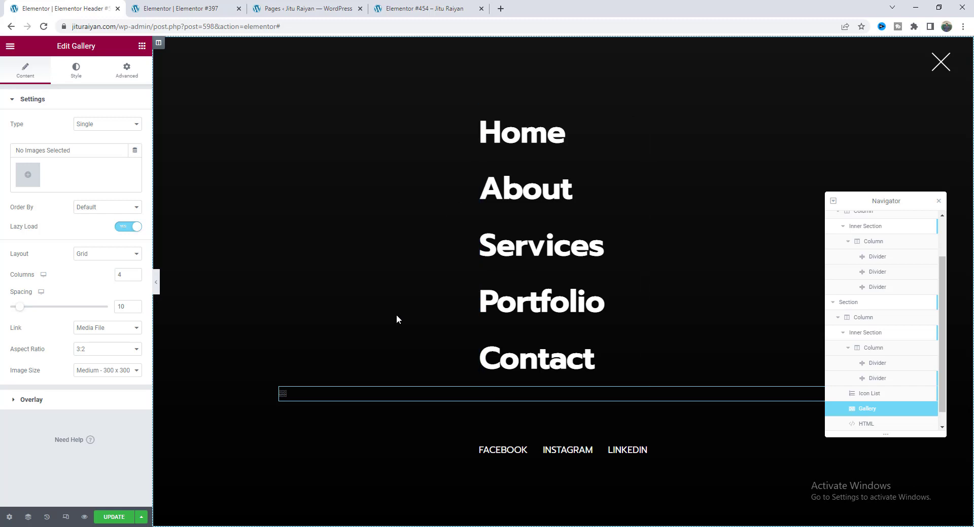
Create a gallery from five photos of people working on laptops and tablets in the media library.
left_click(29, 175)
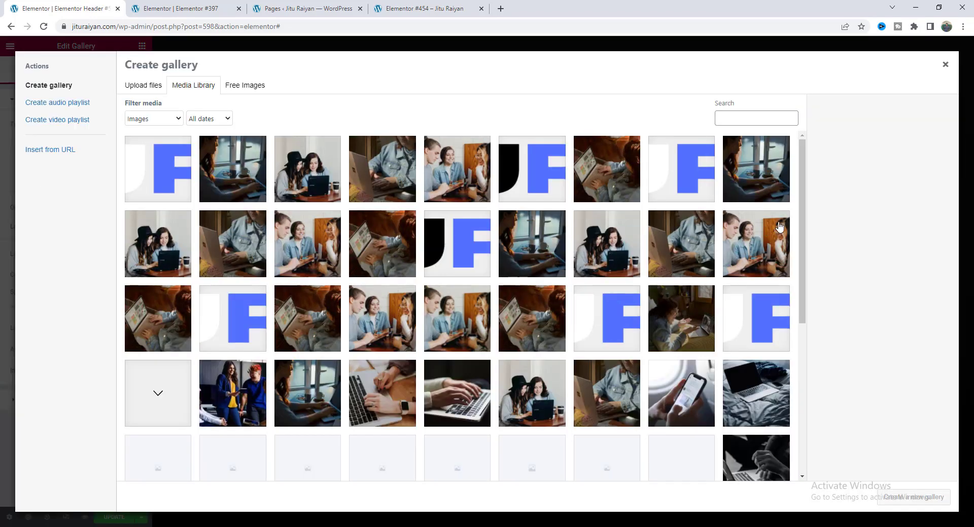
left_click(776, 228)
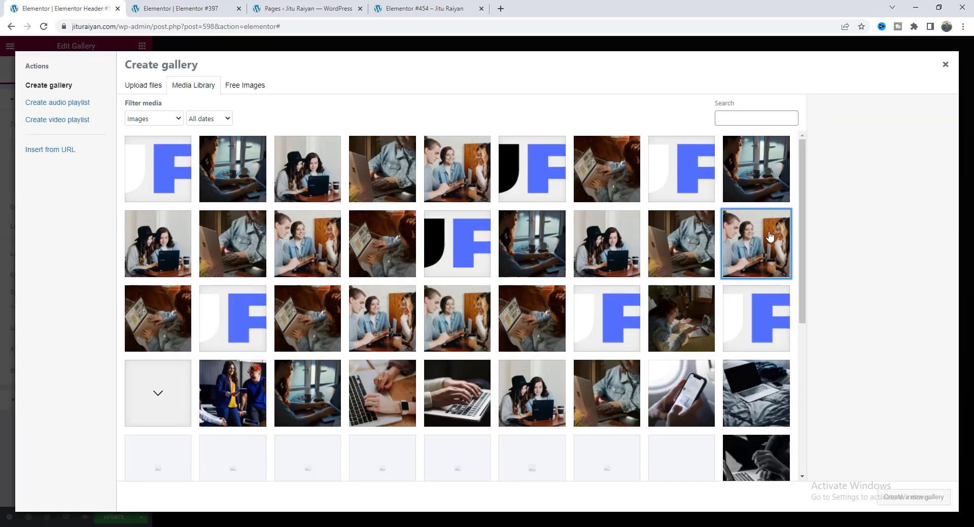
left_click(674, 240)
left_click(606, 243)
left_click(531, 243)
left_click(158, 318)
left_click(912, 497)
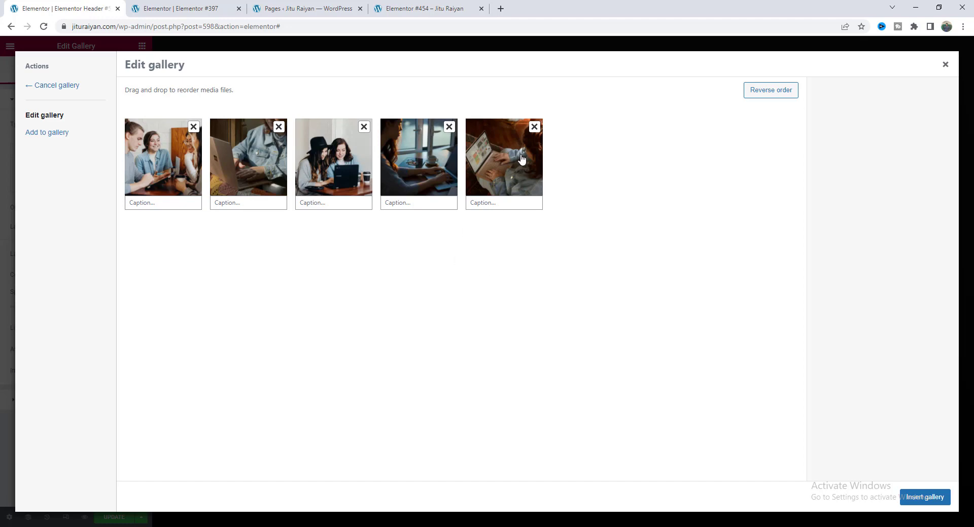
Reorder the gallery to put the tablet photo first and the two-women photo third, and insert the gallery.
left_click_drag(521, 158, 181, 161)
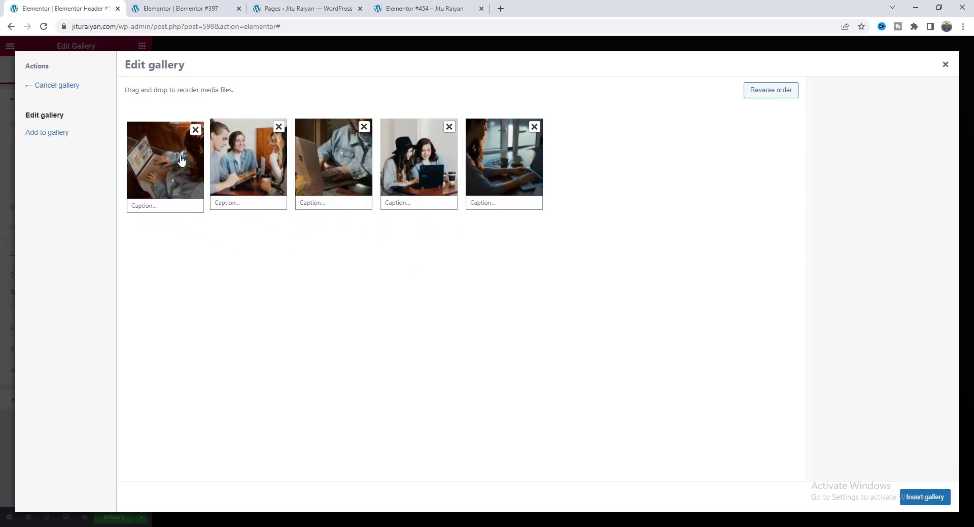
left_click_drag(367, 170, 459, 177)
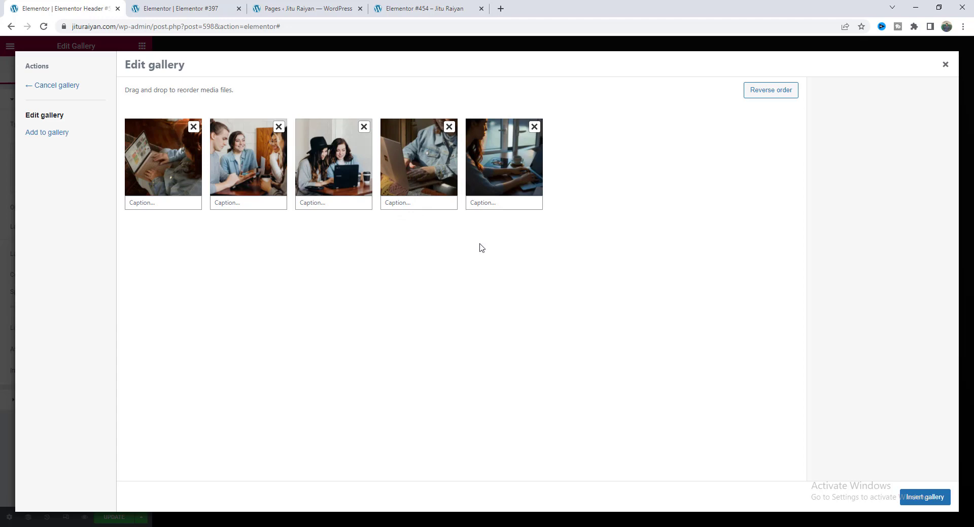
left_click(913, 497)
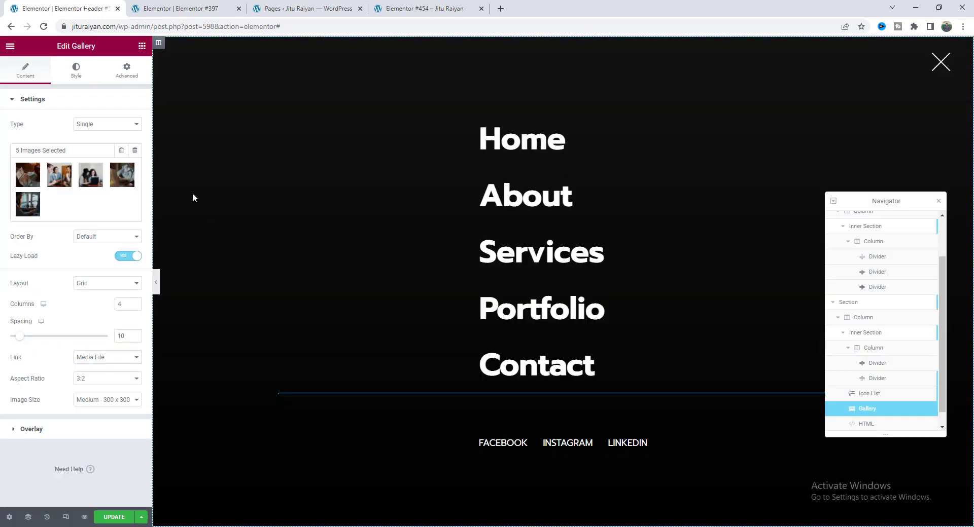
Give the gallery the CSS class menu-image.
left_click(127, 75)
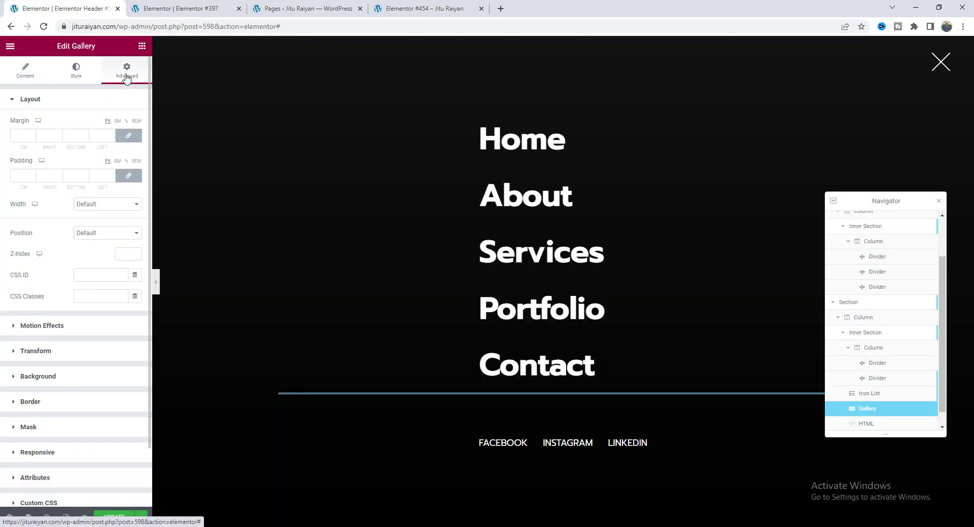
left_click(86, 302)
type("menu-image")
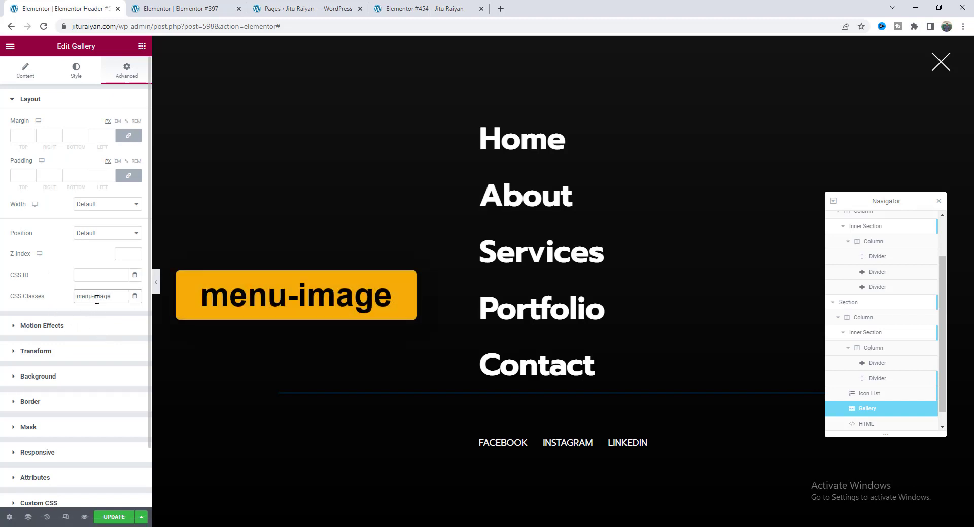
Paste the image animation code with --size: 280px into the gallery's custom CSS, update the template and reload the editor.
scroll(99, 422, "down", 1)
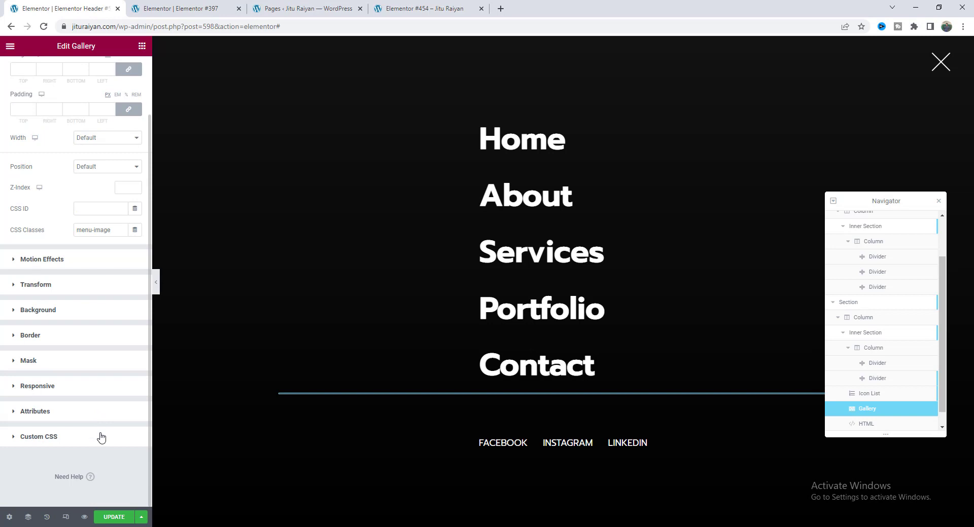
left_click(102, 437)
key("ctrl+v")
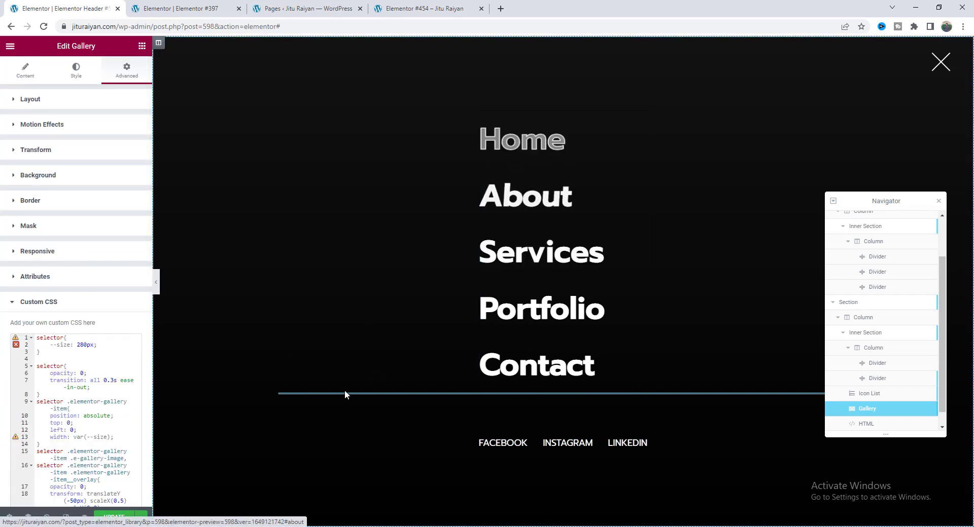
left_click(117, 518)
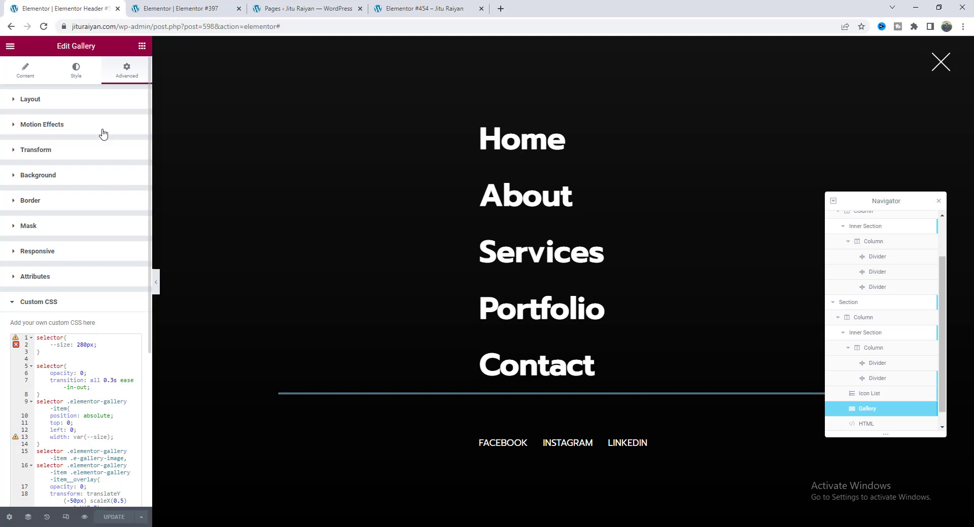
left_click(43, 26)
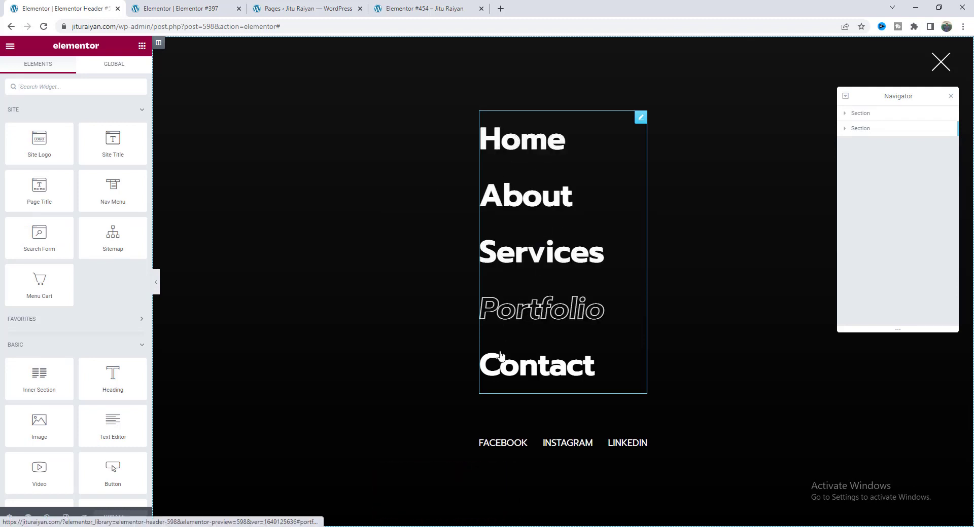
Select the gallery through the Navigator and set its custom width to 330 px.
right_click(547, 308)
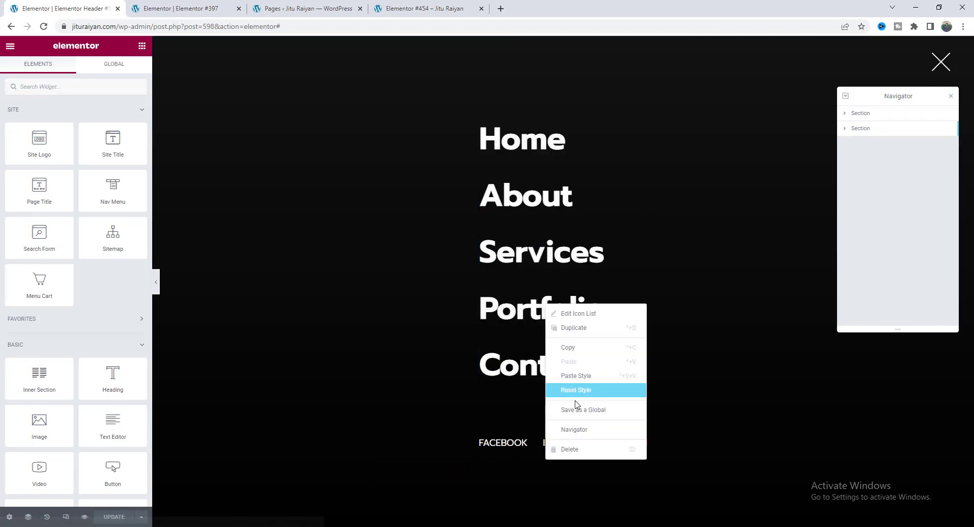
left_click(581, 431)
left_click(885, 190)
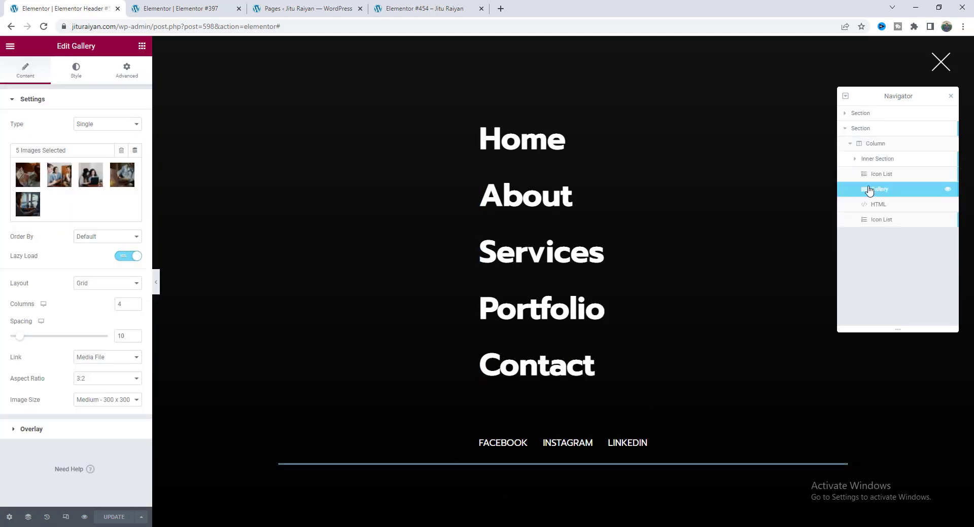
left_click(134, 75)
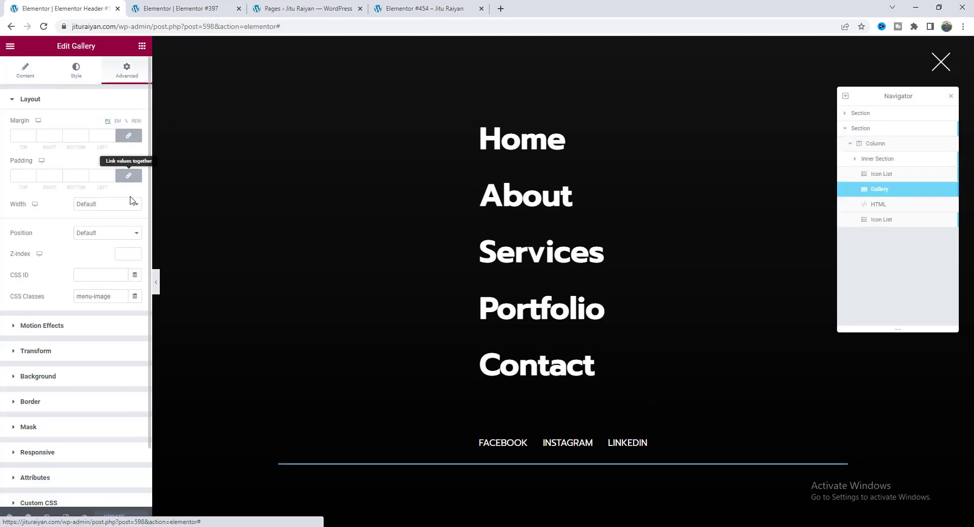
left_click(109, 204)
left_click(96, 239)
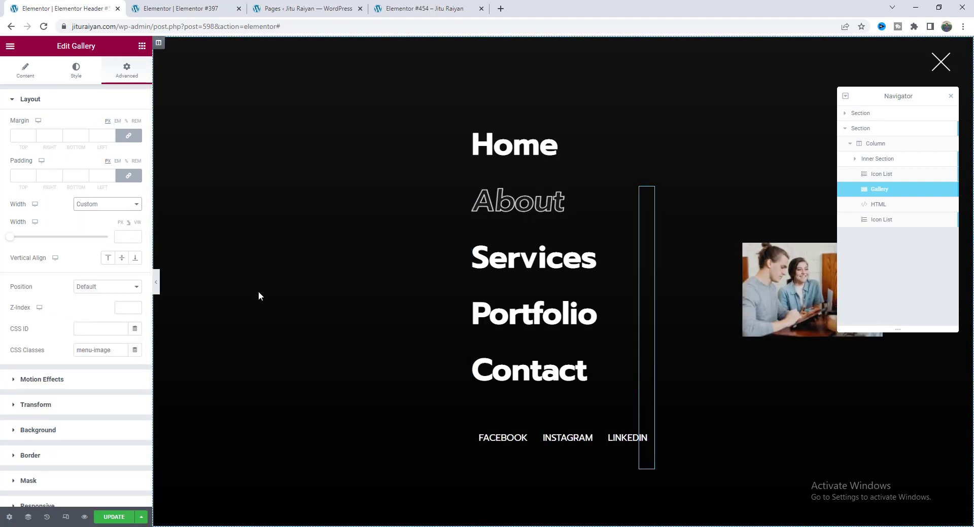
left_click(120, 237)
type("330")
Set the gallery's position to Absolute with a horizontal offset of 50%.
left_click(109, 288)
left_click(111, 303)
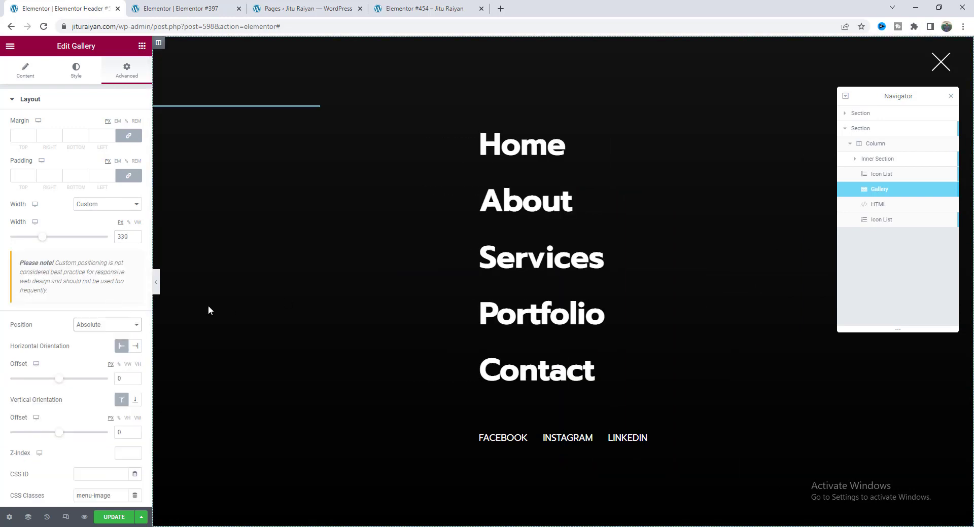
left_click(118, 378)
type("5")
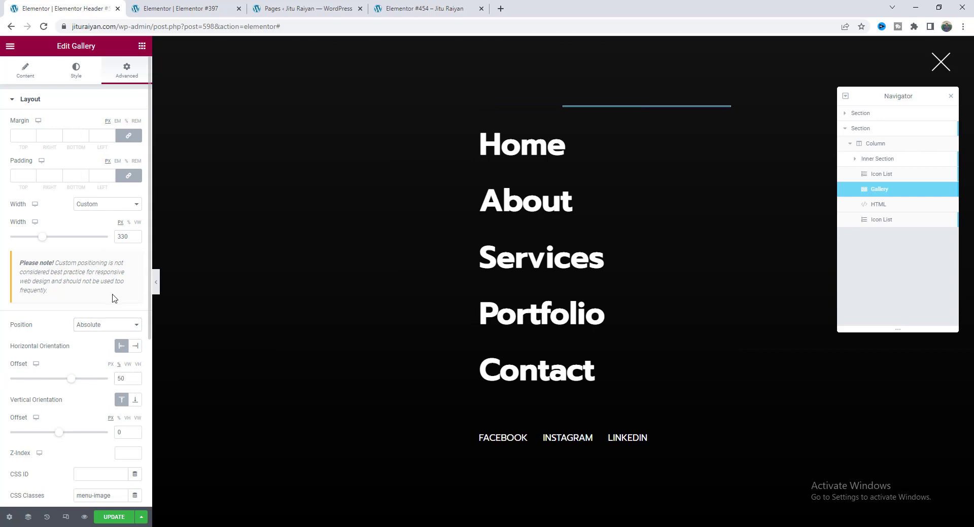
Apply a transform Offset X of -50% to the gallery, save the template and reload the editor.
scroll(86, 336, "down", 5)
left_click(78, 303)
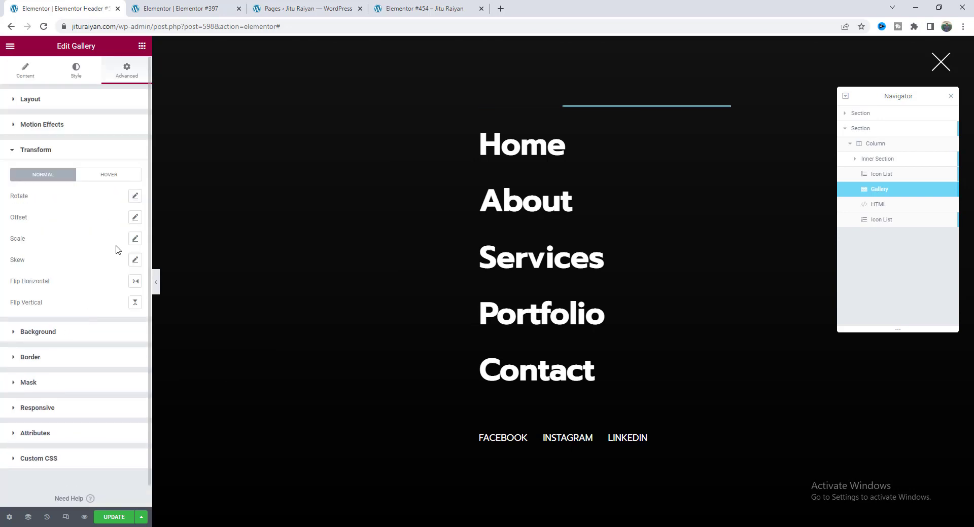
left_click(135, 219)
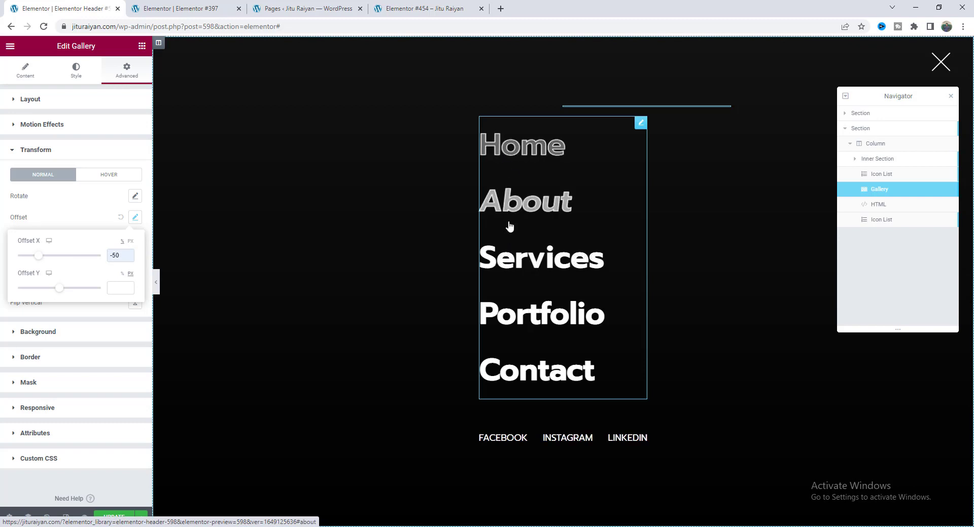
left_click(445, 158)
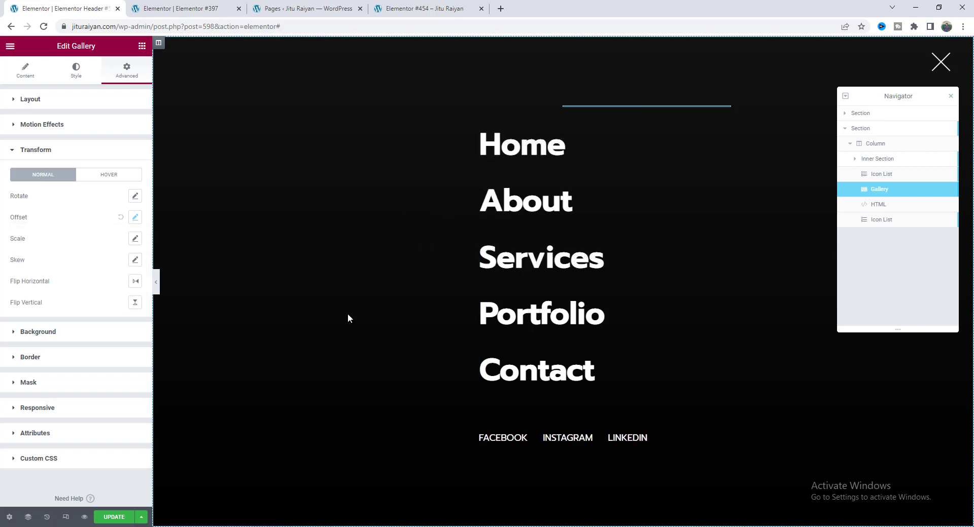
key("ctrl+s")
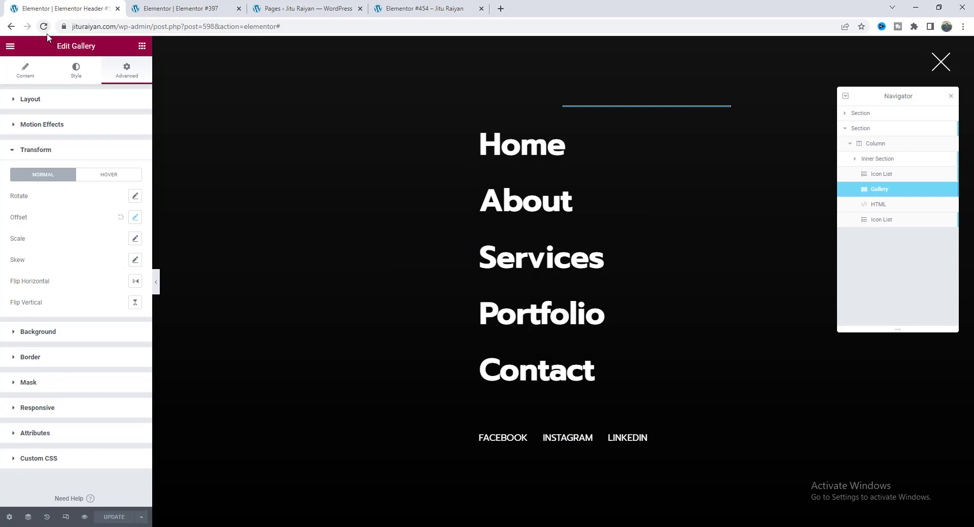
left_click(44, 28)
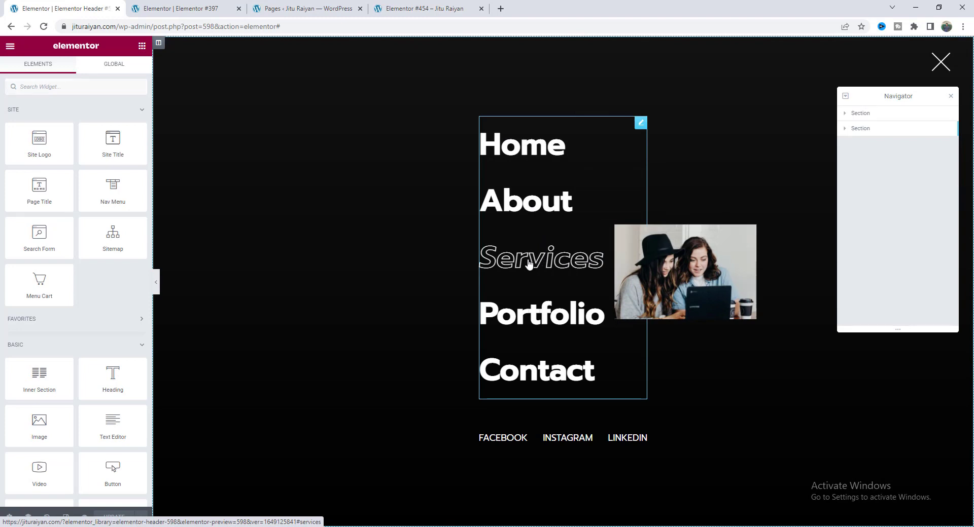
Reselect the gallery and give its images a gradient overlay with the first color #0000007D.
right_click(596, 261)
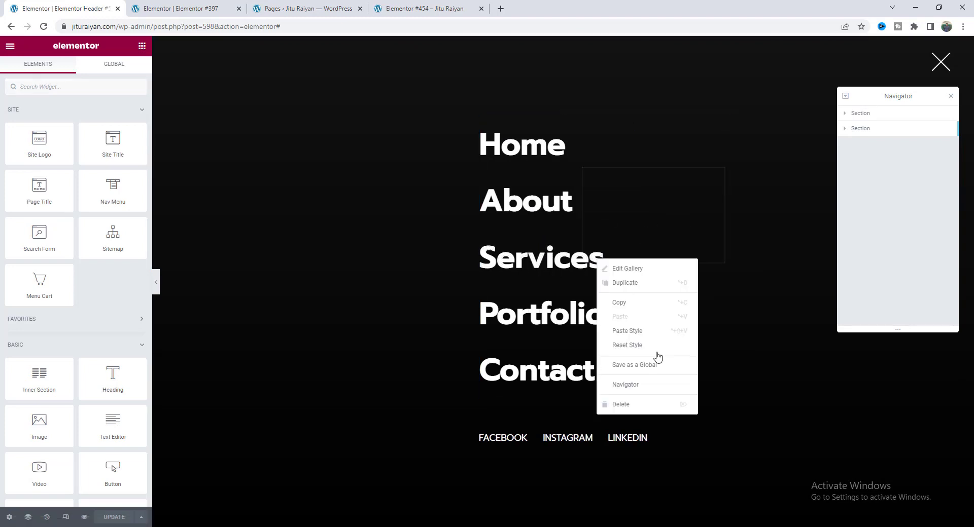
left_click(657, 385)
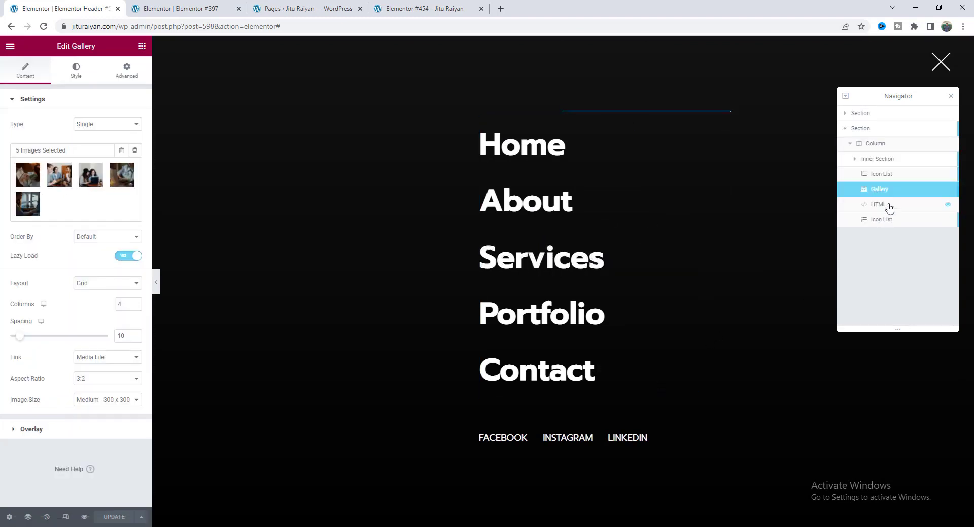
left_click(64, 73)
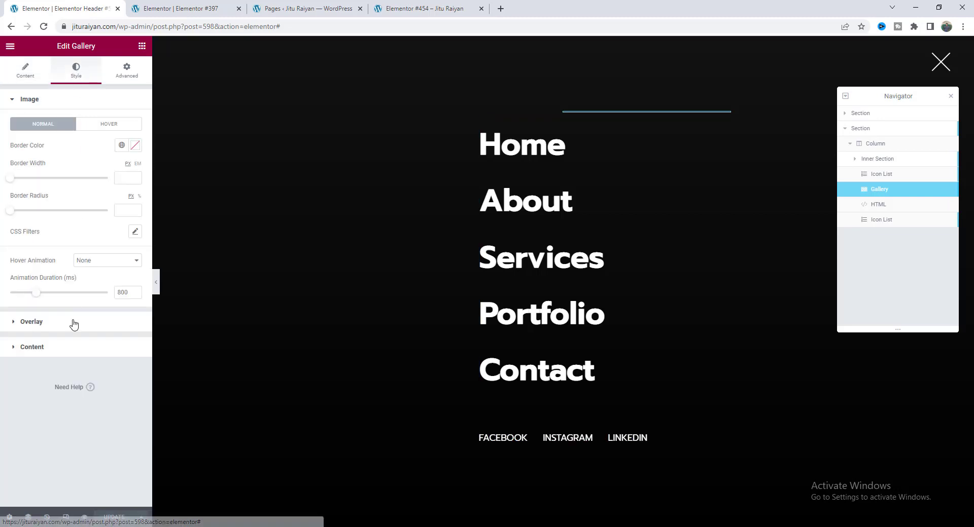
left_click(71, 324)
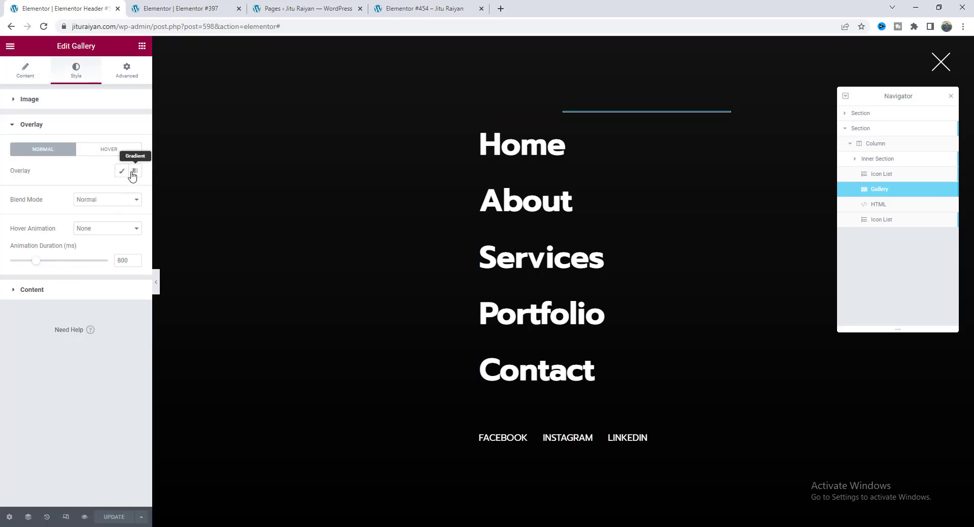
left_click(136, 171)
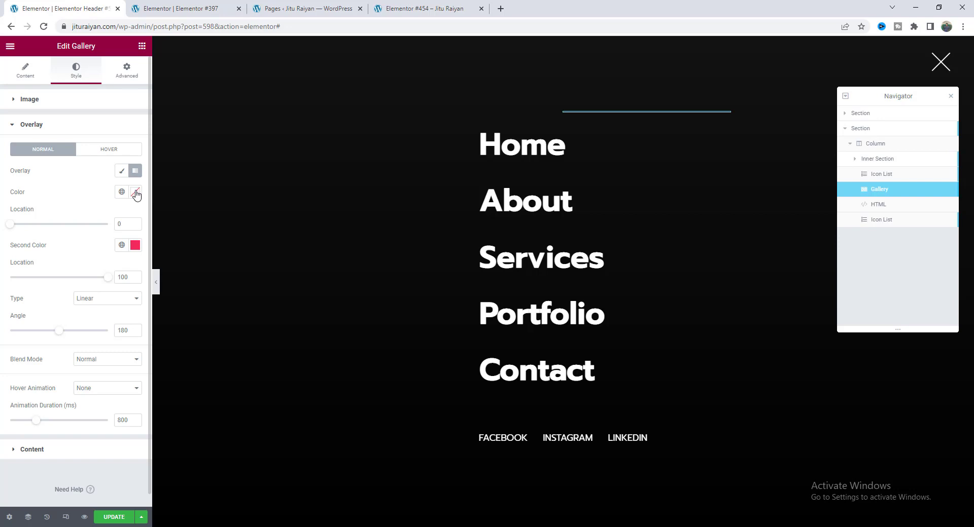
left_click(135, 192)
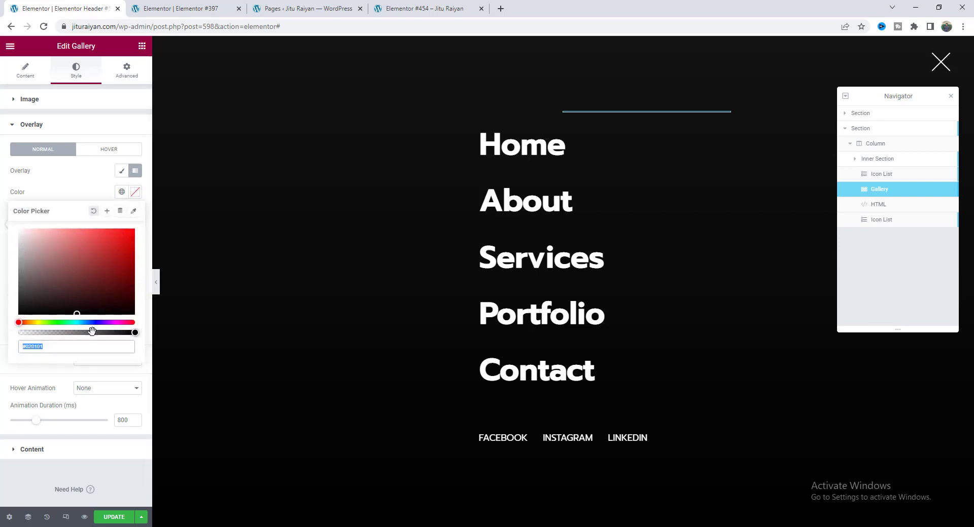
type("#000000")
left_click_drag(87, 331, 76, 332)
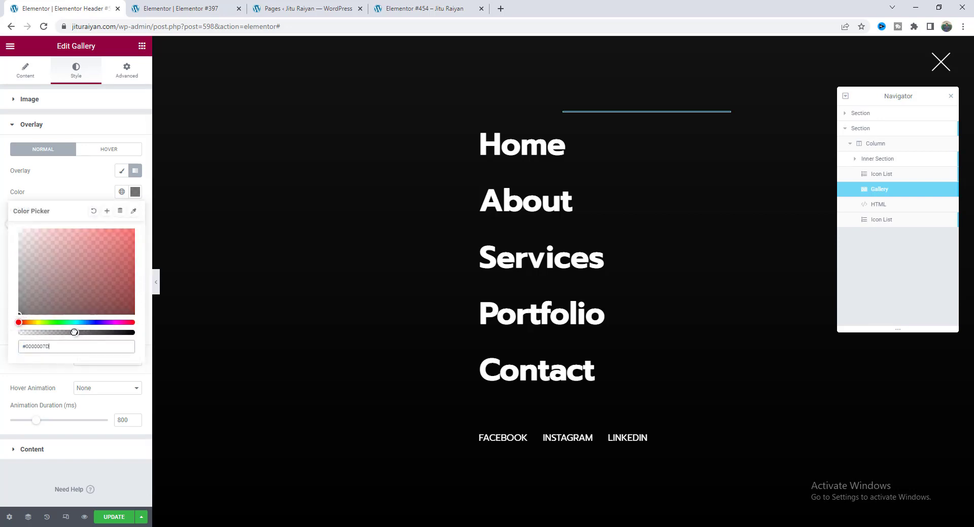
left_click(80, 189)
Make the overlay gradient's second color fully transparent as #F2295B00 and set the gradient angle to 120.
left_click(135, 246)
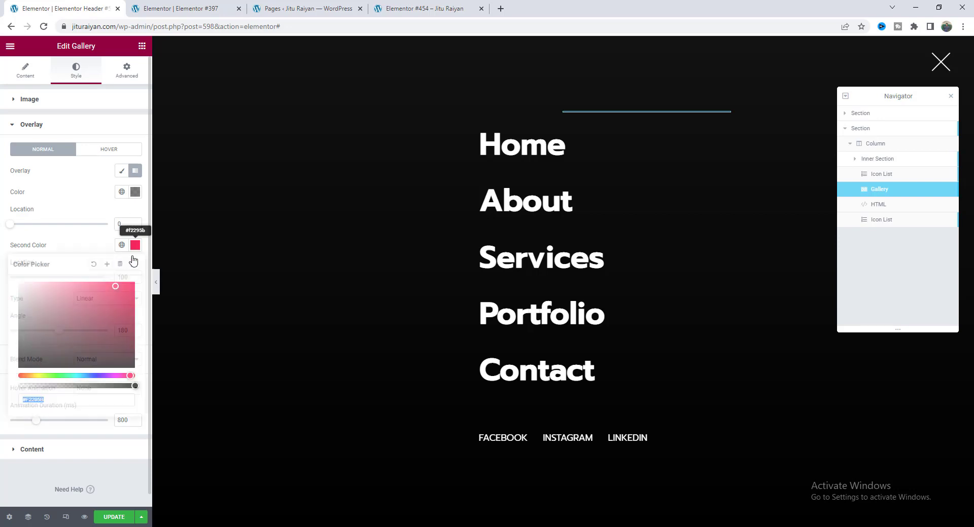
left_click_drag(115, 385, 5, 395)
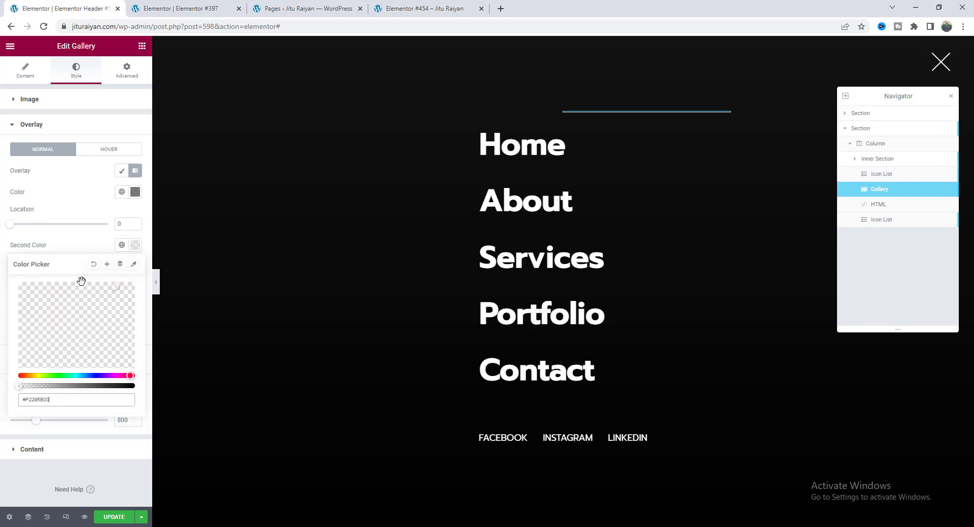
left_click(86, 250)
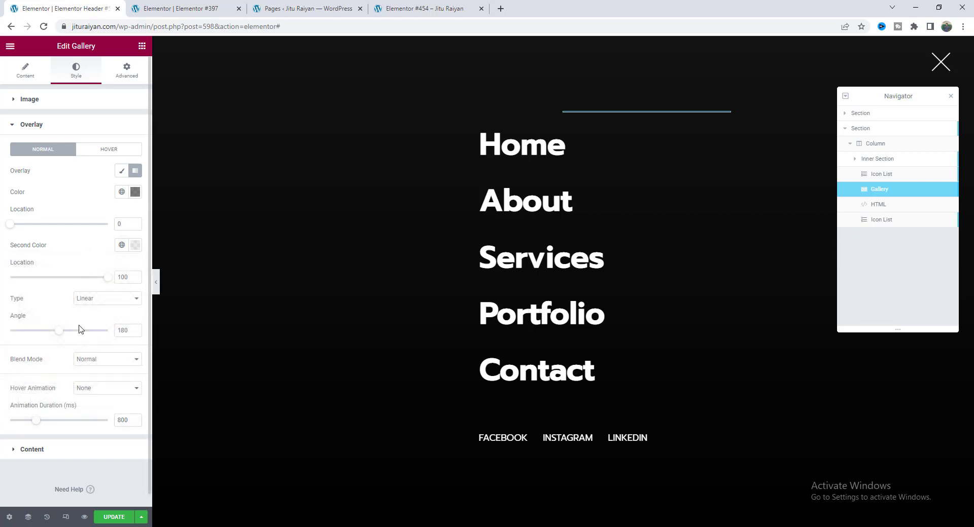
double_click(126, 332)
mouse_move(518, 209)
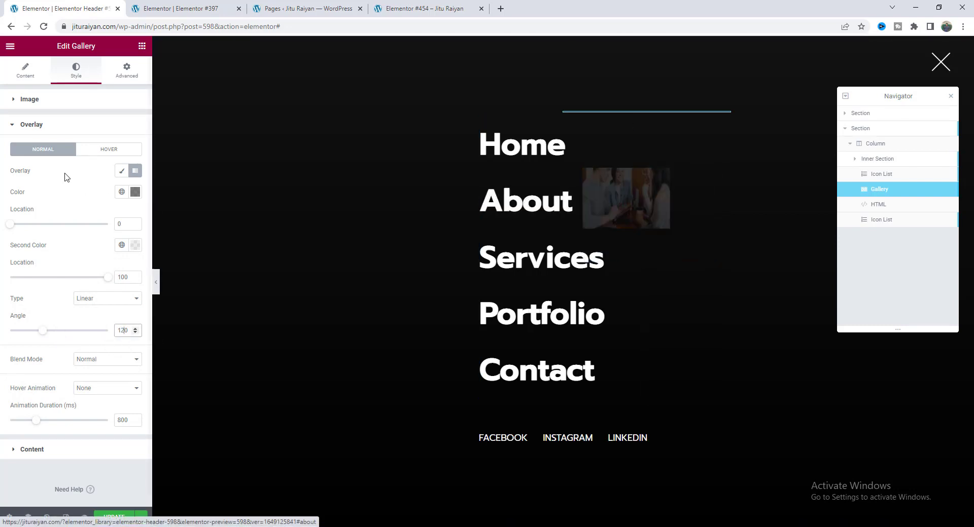
Set the gallery's aspect ratio to 1:1, its image size to Medium Large - 768 and its link to None.
left_click(26, 71)
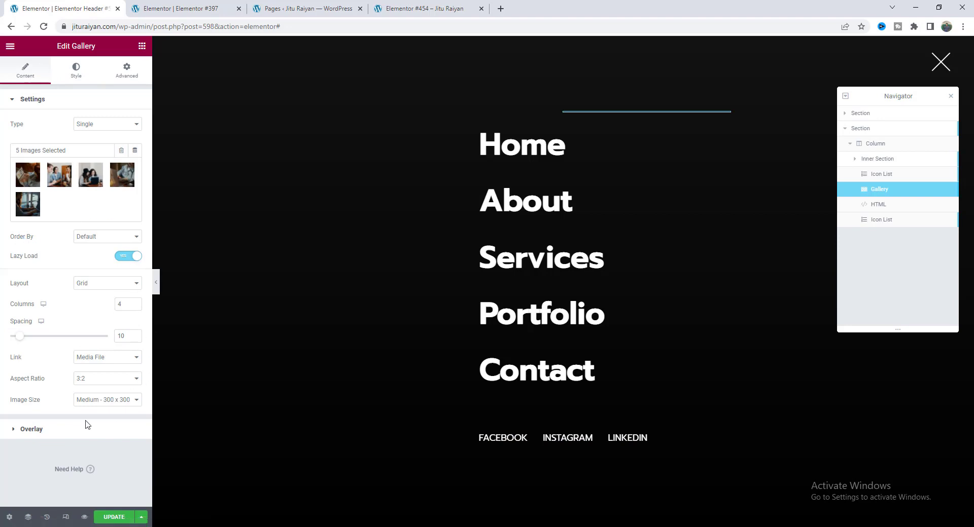
left_click(109, 383)
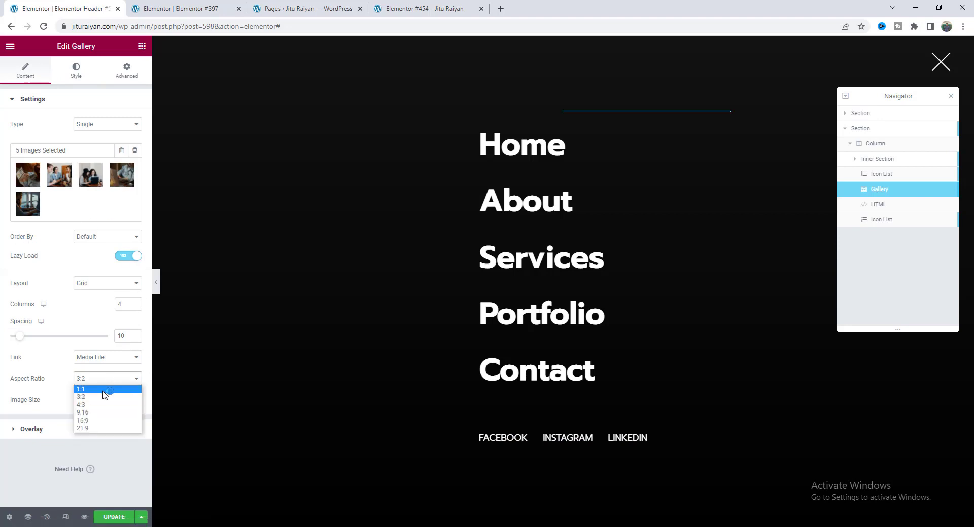
left_click(103, 389)
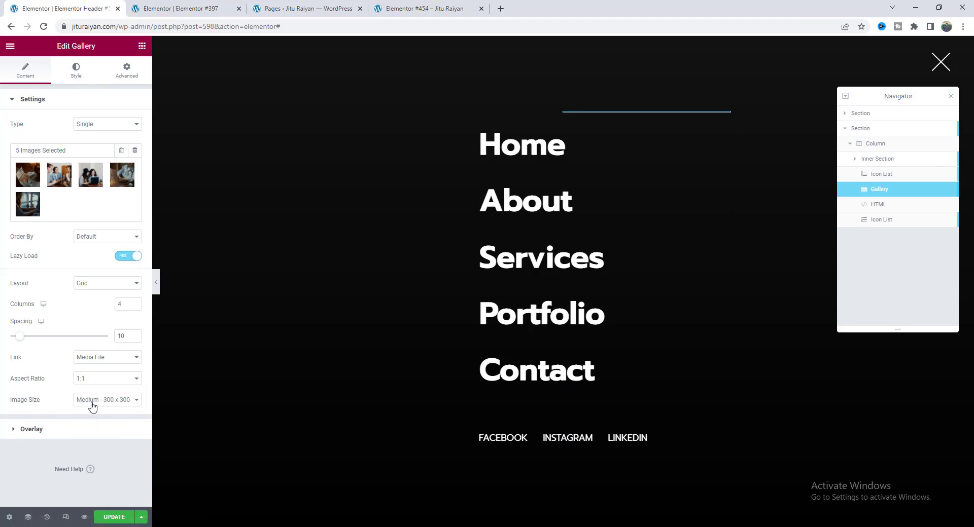
left_click(92, 404)
left_click(97, 426)
left_click(104, 357)
left_click(94, 386)
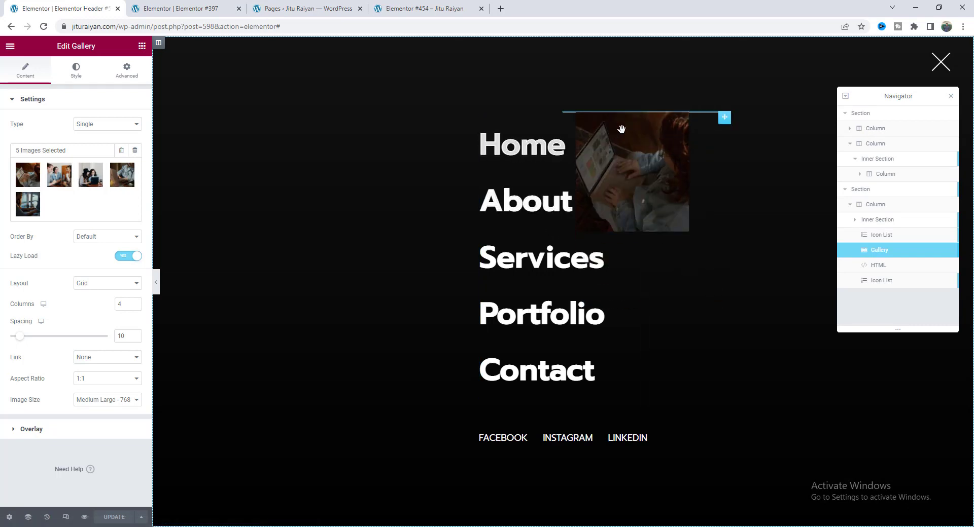
Edit the icon list with the Home to Contact items and set its Z-Index to 2.
right_click(524, 148)
left_click(553, 152)
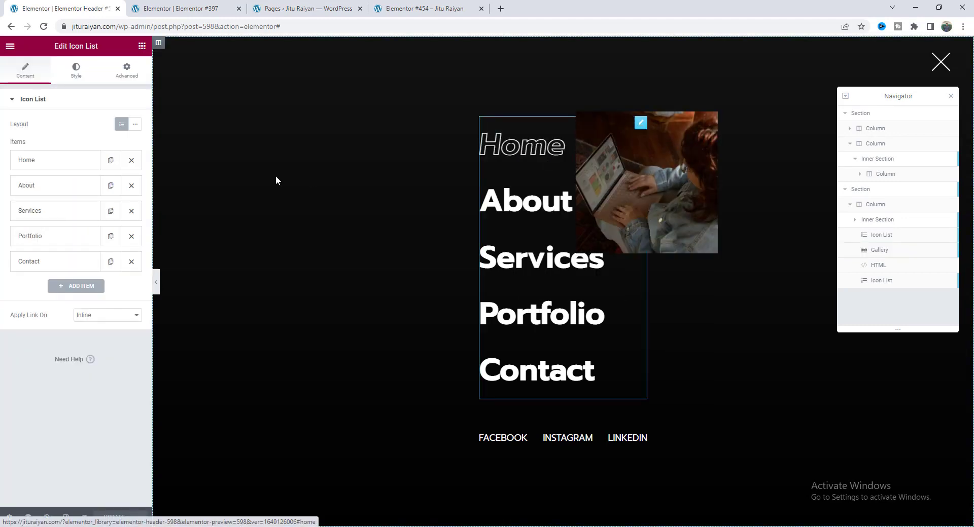
left_click(127, 71)
left_click(127, 307)
type("2")
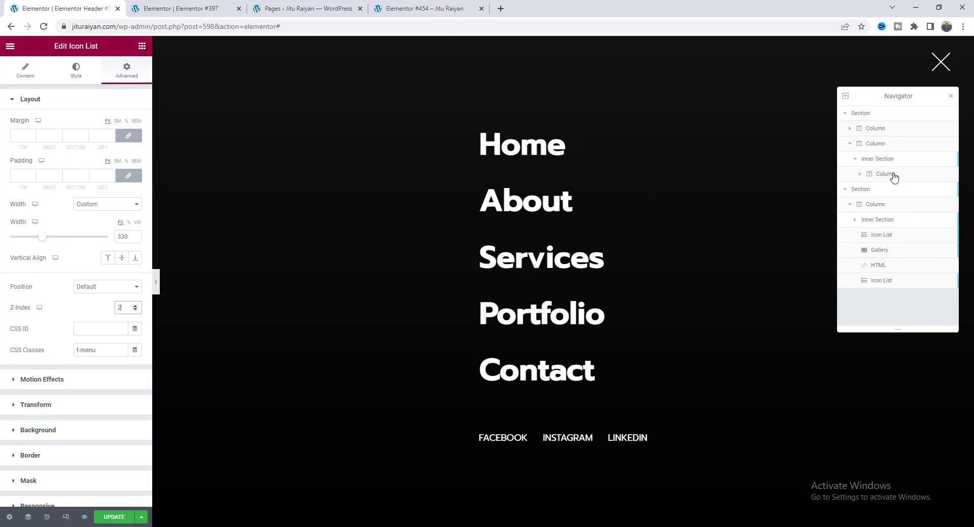
Review the overlay section's Overflow options and its column's margin and padding settings.
left_click(883, 190)
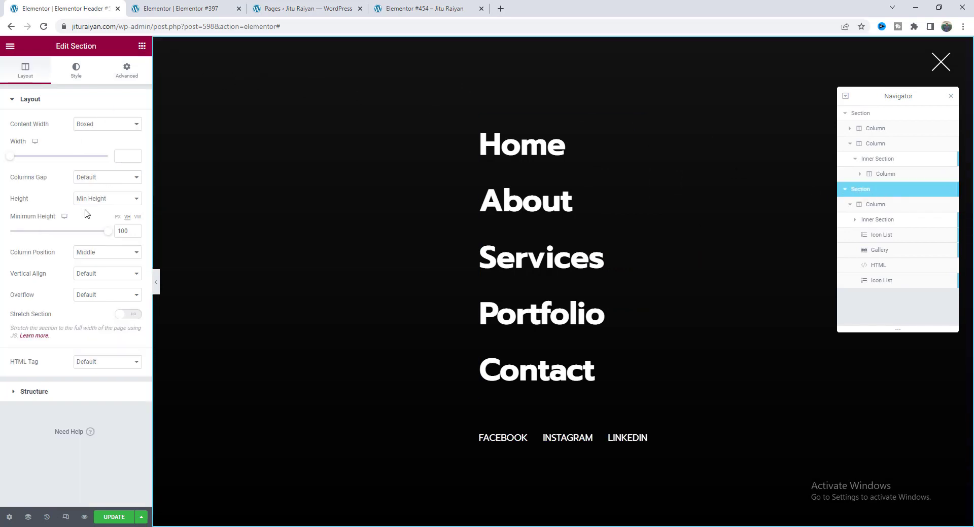
left_click(123, 296)
left_click(125, 304)
left_click(899, 209)
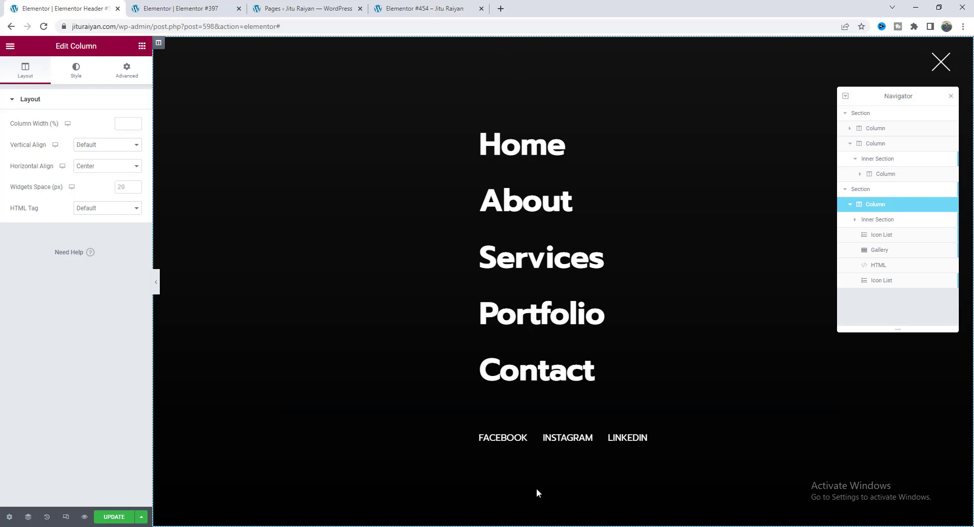
left_click(131, 75)
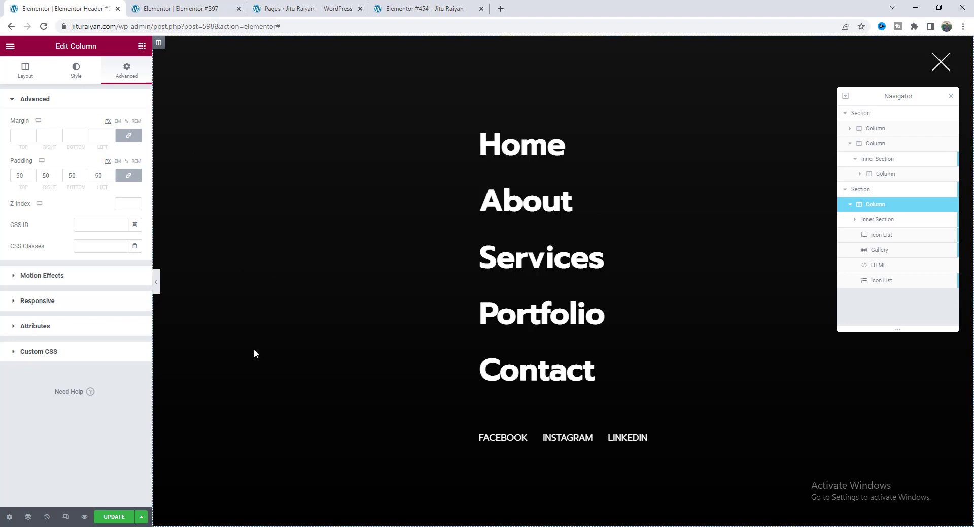
Switch to the tablet view, close the overlay menu and give the logo header section 10 px padding on all sides.
left_click(66, 518)
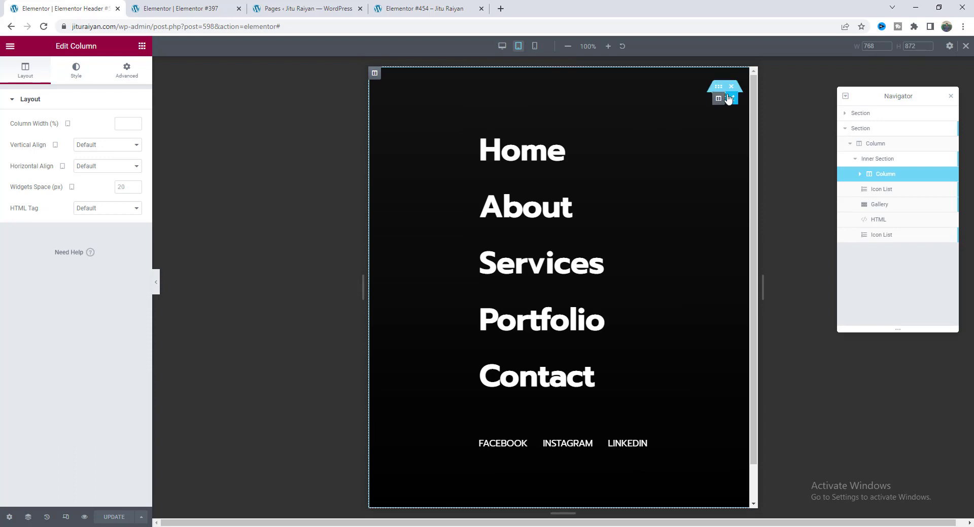
left_click(725, 93)
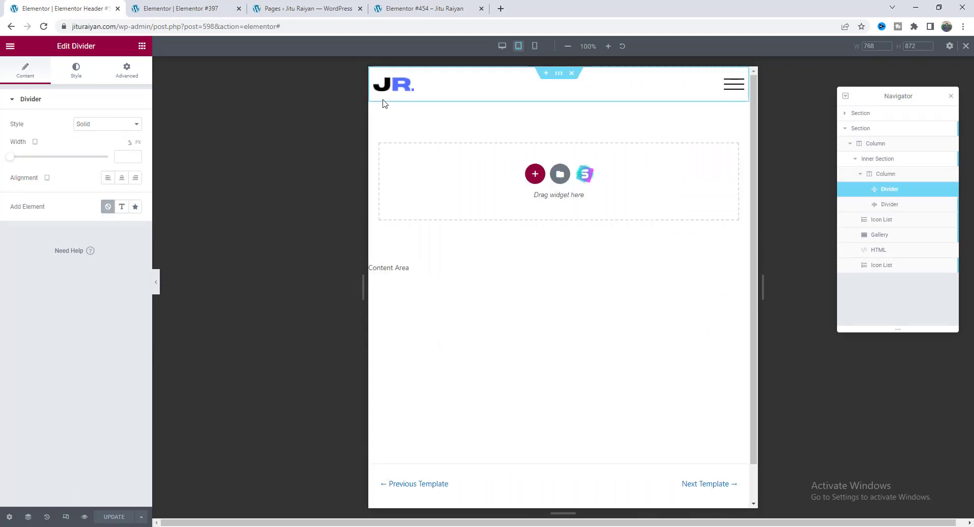
left_click(558, 73)
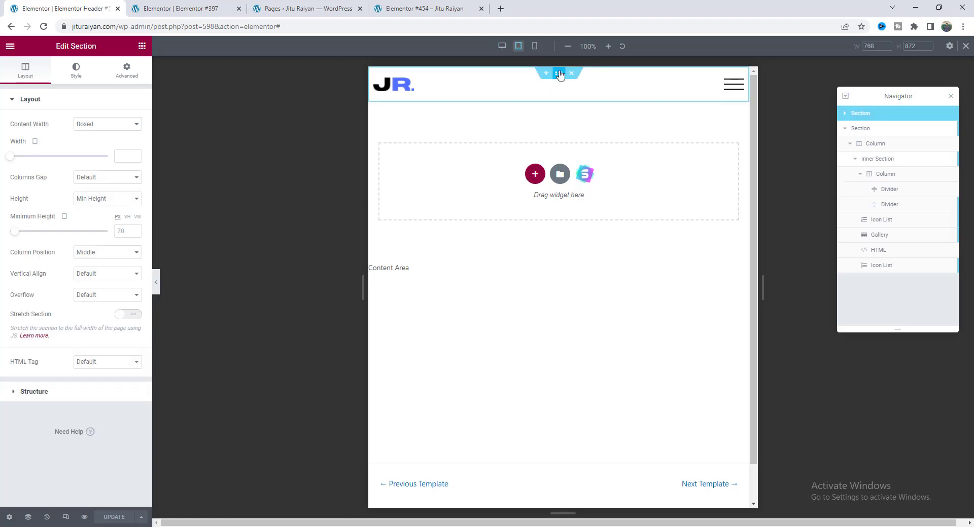
left_click(126, 71)
type("10")
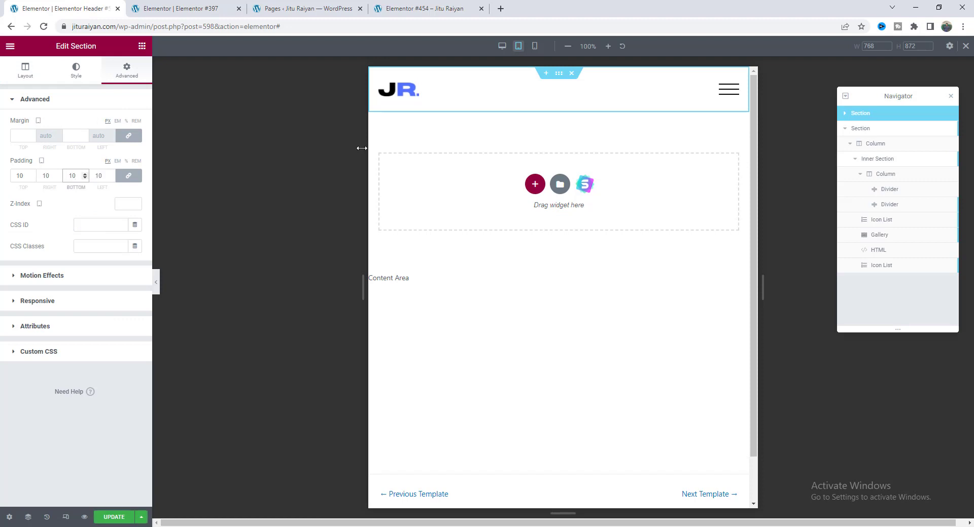
Reopen the overlay menu and set the menu items' tablet text size to 45 px.
left_click(726, 91)
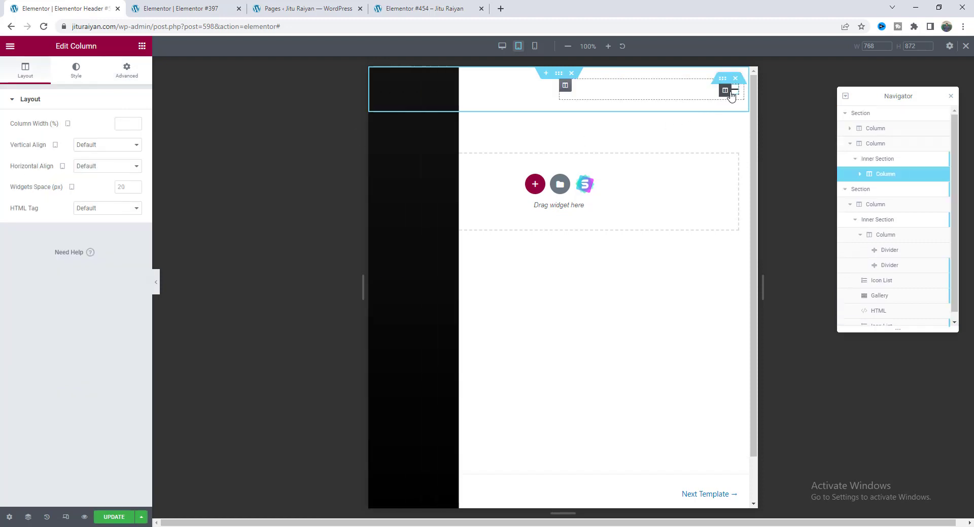
left_click(724, 98)
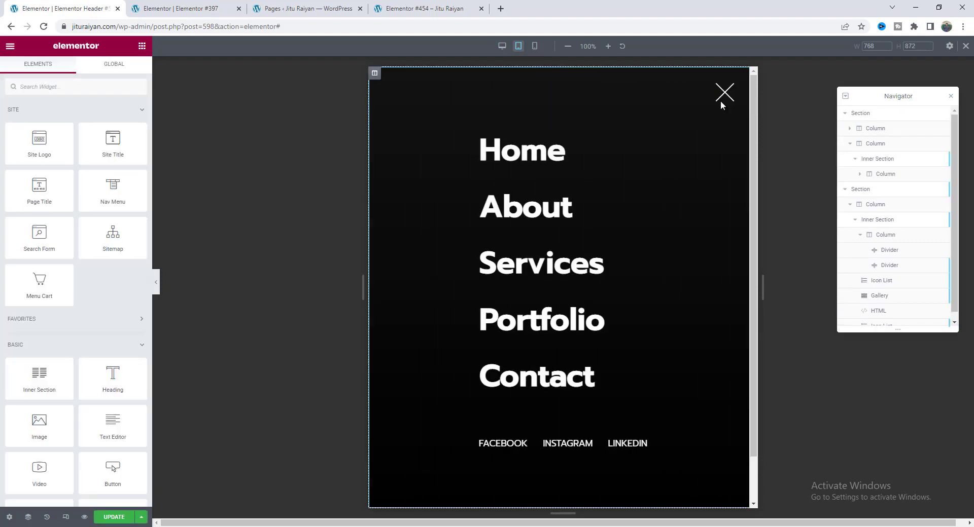
right_click(533, 157)
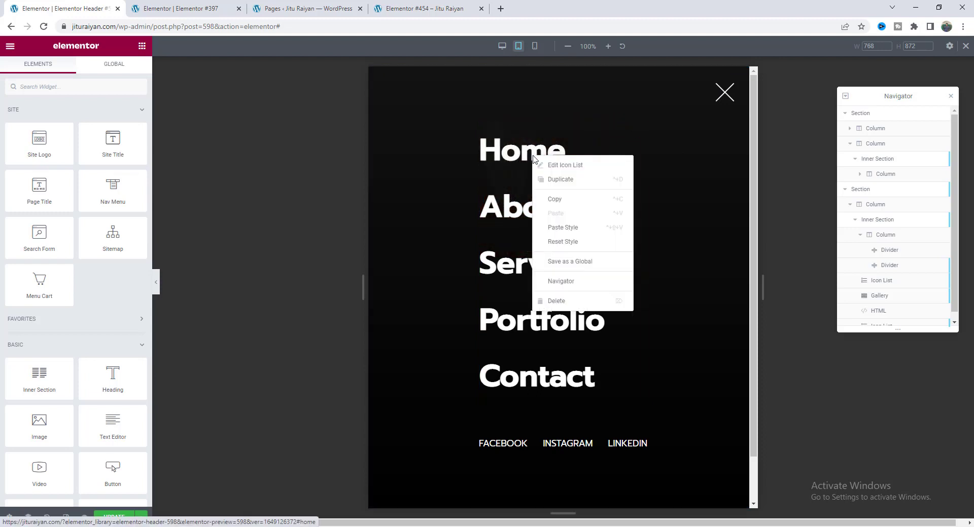
left_click(583, 282)
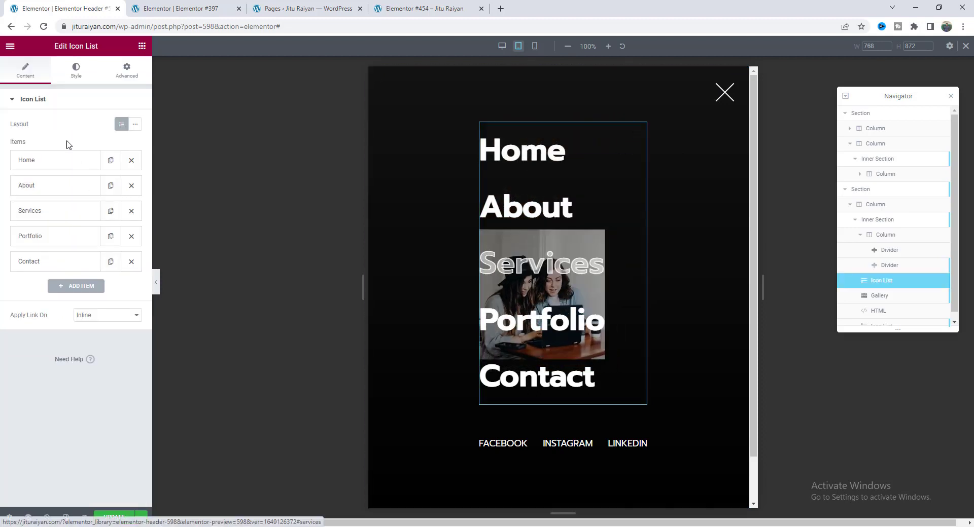
left_click(71, 75)
left_click(104, 238)
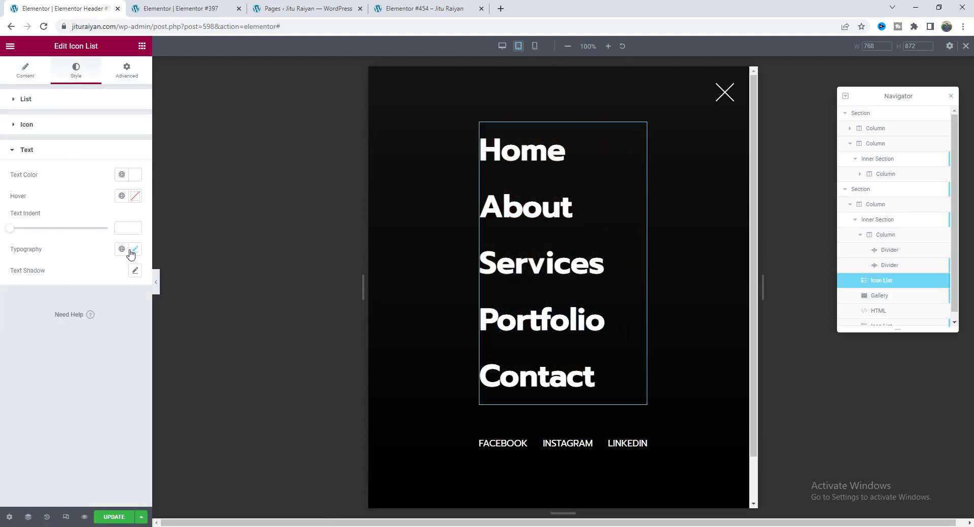
left_click(135, 249)
double_click(114, 330)
type("45")
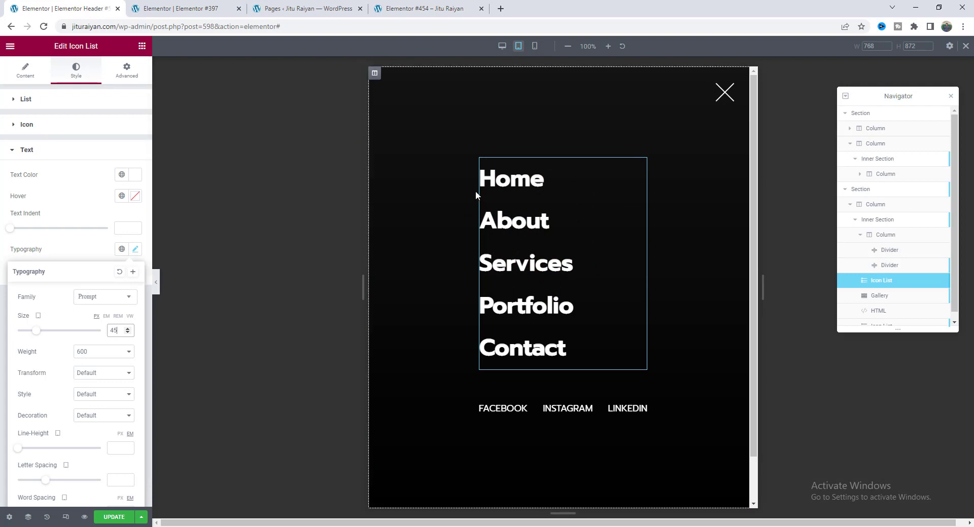
Set the menu icon list's tablet width to Full Width (100%).
left_click(128, 73)
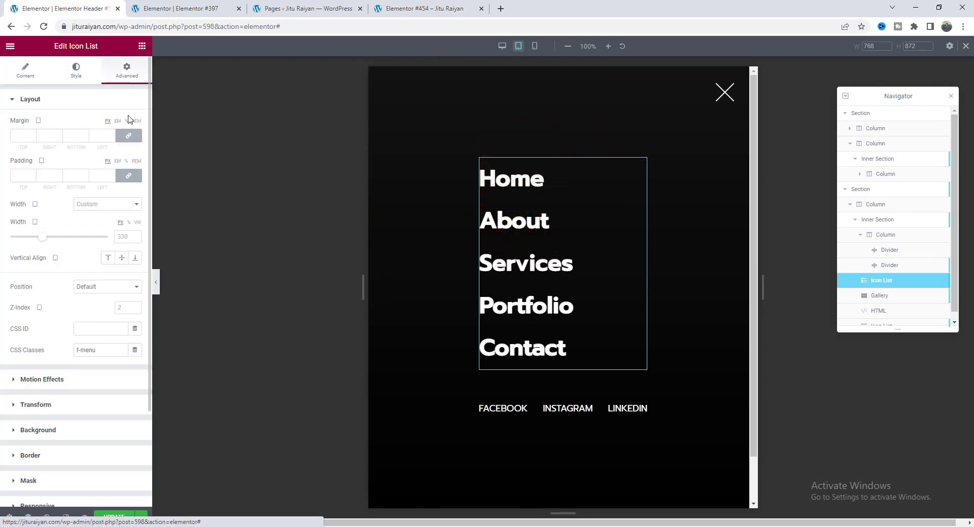
left_click(115, 204)
left_click(118, 223)
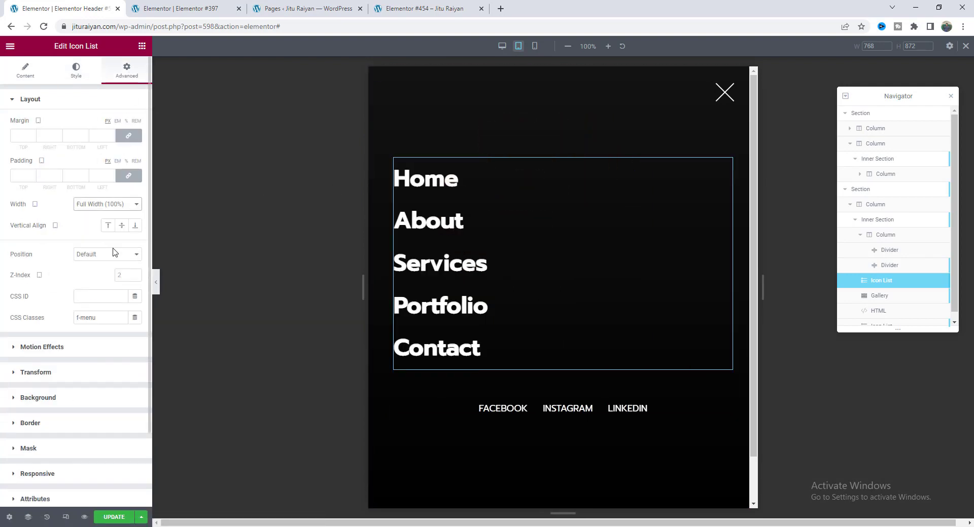
Align the Facebook, Instagram and LinkedIn link list to the left for tablet.
left_click(452, 400)
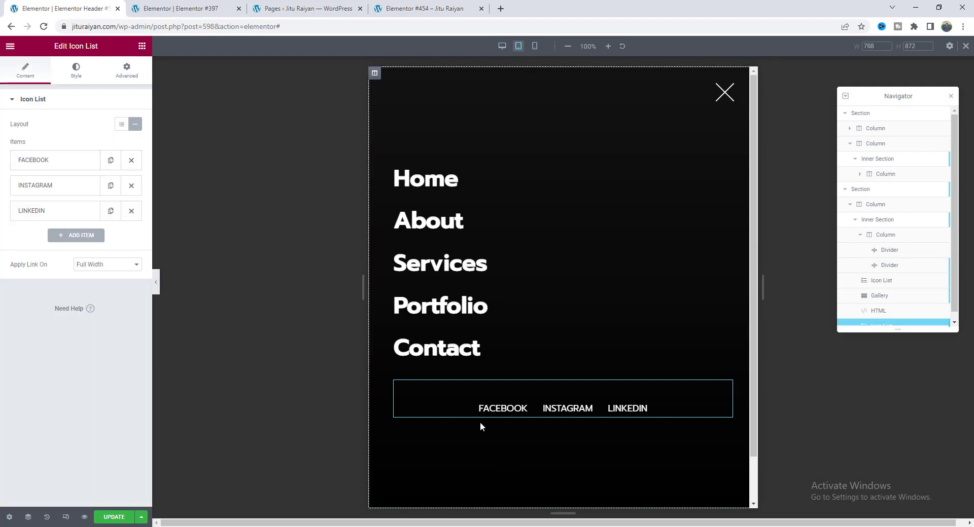
left_click(81, 76)
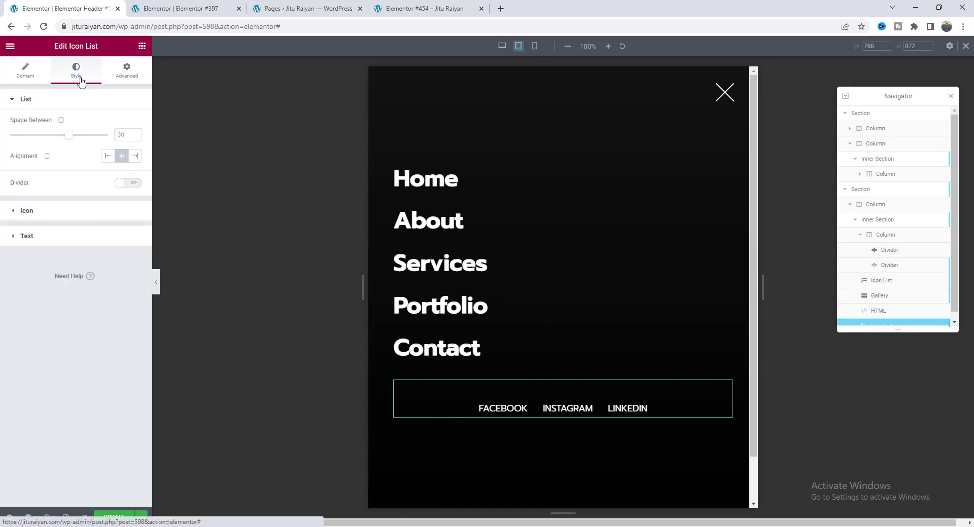
left_click(108, 156)
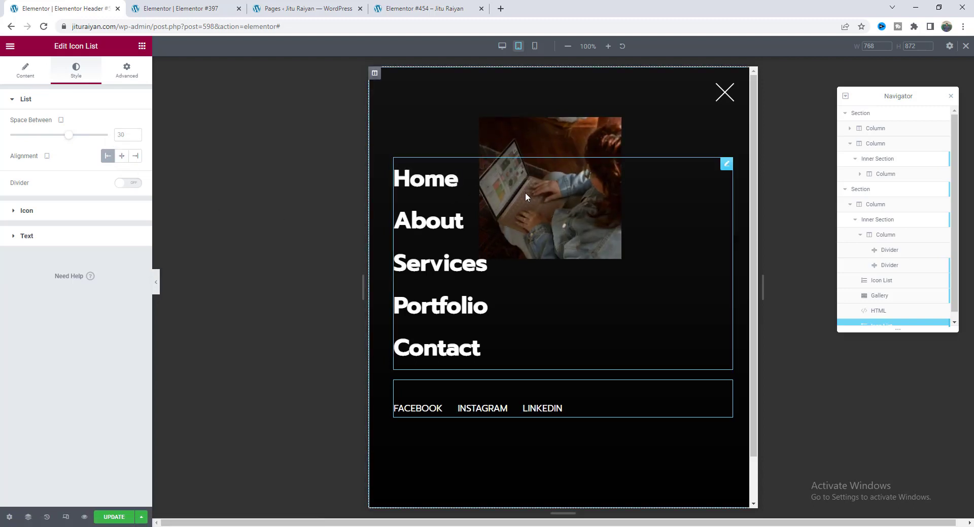
Set the gallery's tablet width to Full Width (100%) and its horizontal offset to 0.
left_click(888, 298)
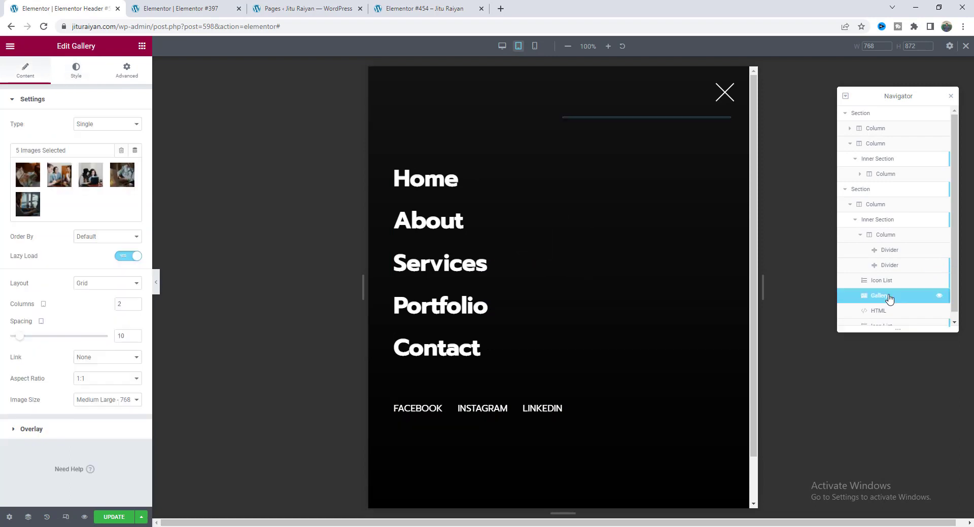
left_click(130, 77)
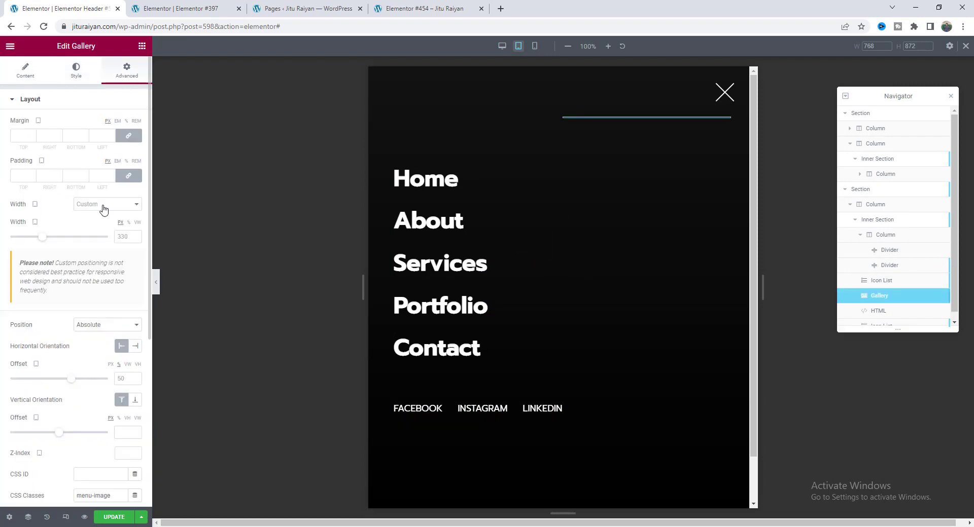
left_click(104, 205)
left_click(99, 222)
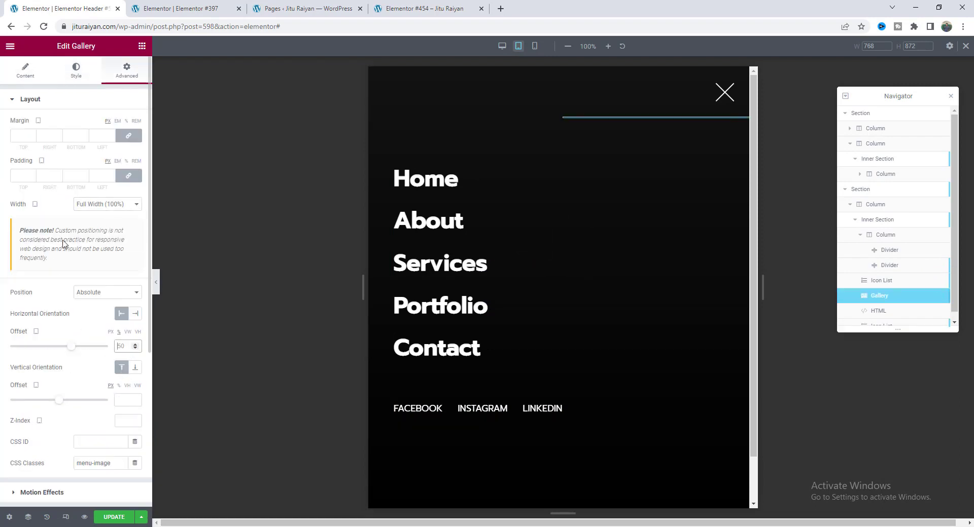
double_click(122, 345)
type("0")
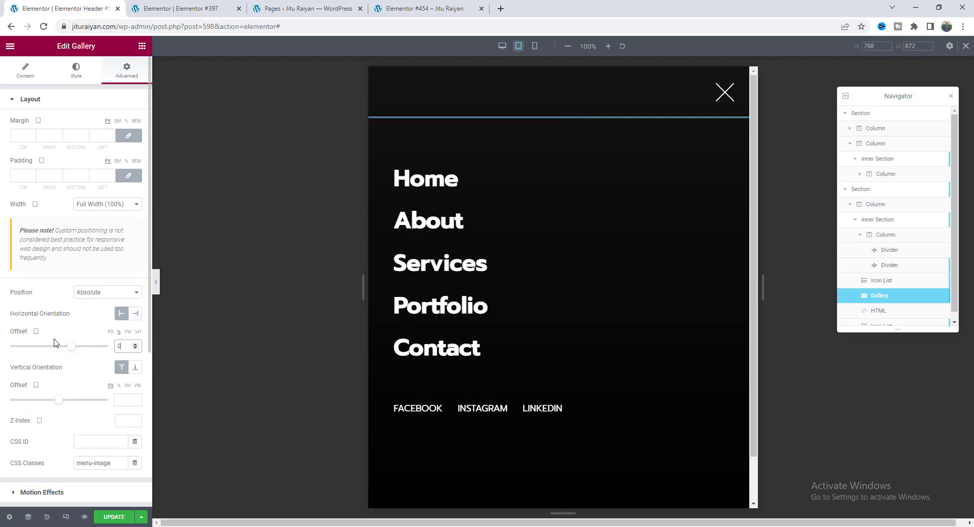
Set the gallery's transform Offset X to 0 px for tablet.
scroll(64, 348, "down", 3)
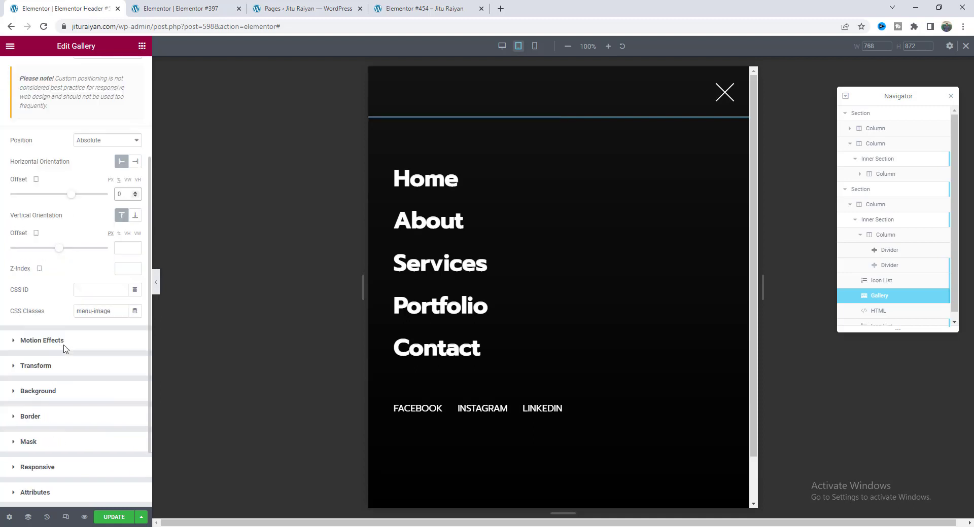
left_click(66, 374)
left_click(135, 218)
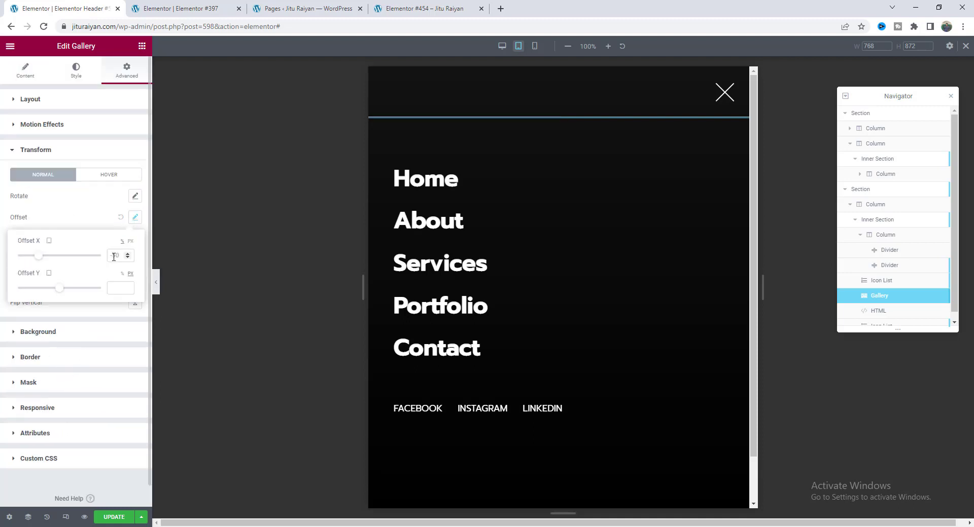
left_click(130, 242)
type("0")
Switch to the live page in the incognito browser window and check the overlay menu's hover images at tablet width.
key("alt+Tab")
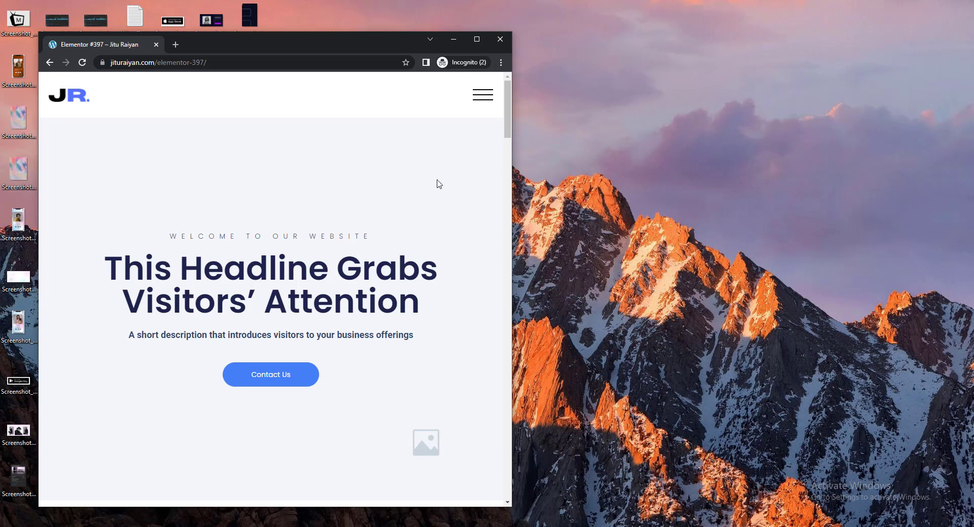
left_click(489, 97)
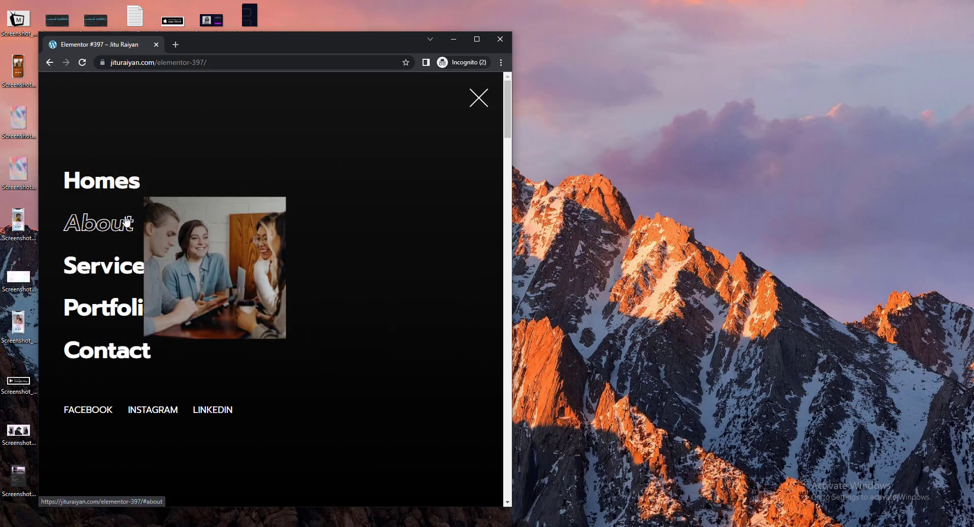
key("alt+Tab")
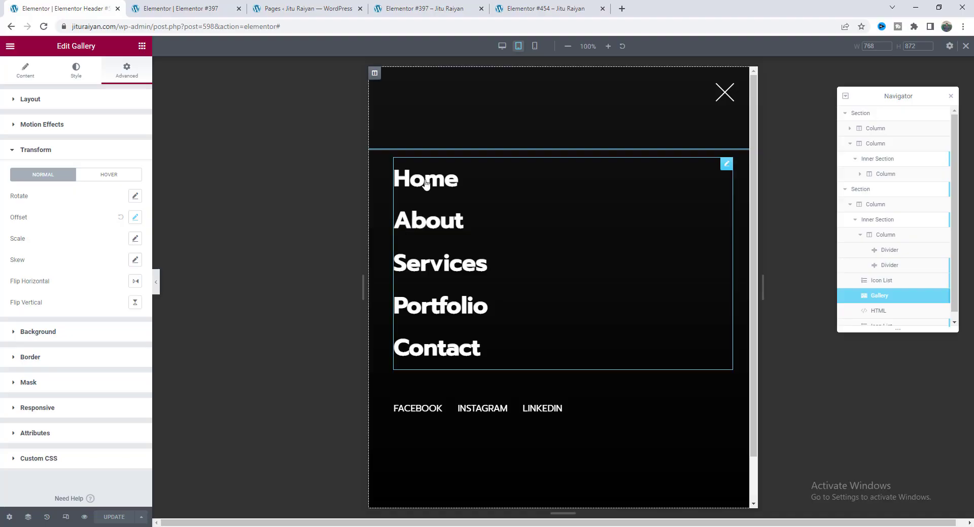
Set the header's logo column and menu toggle column to 50% width each for mobile.
left_click(535, 46)
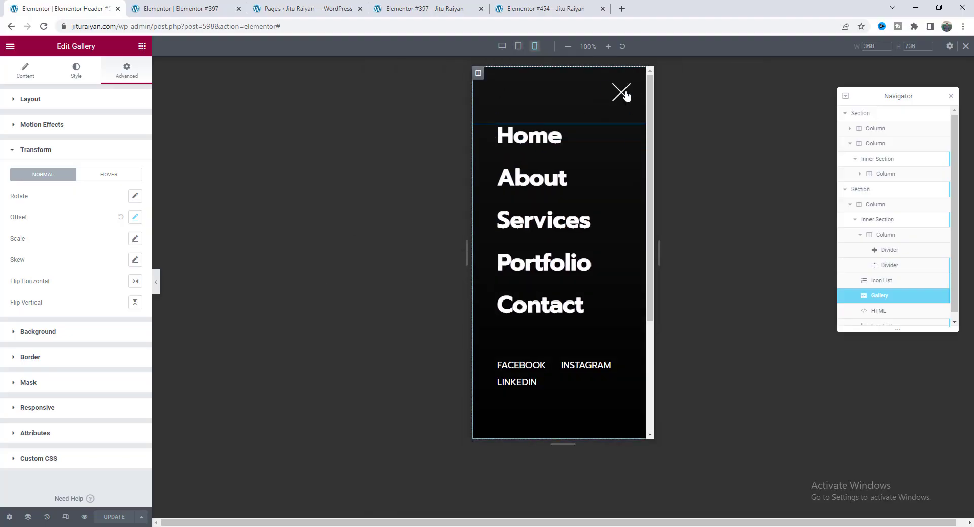
left_click(626, 99)
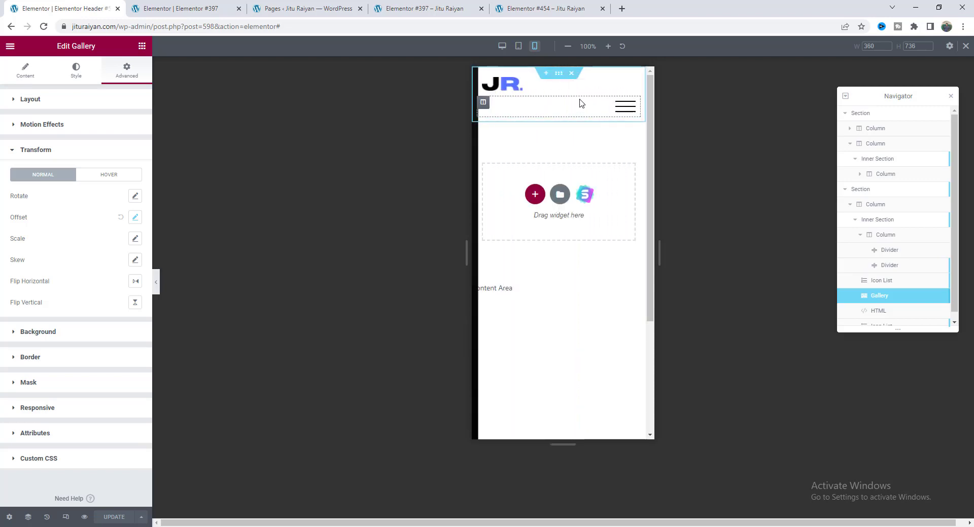
left_click(594, 155)
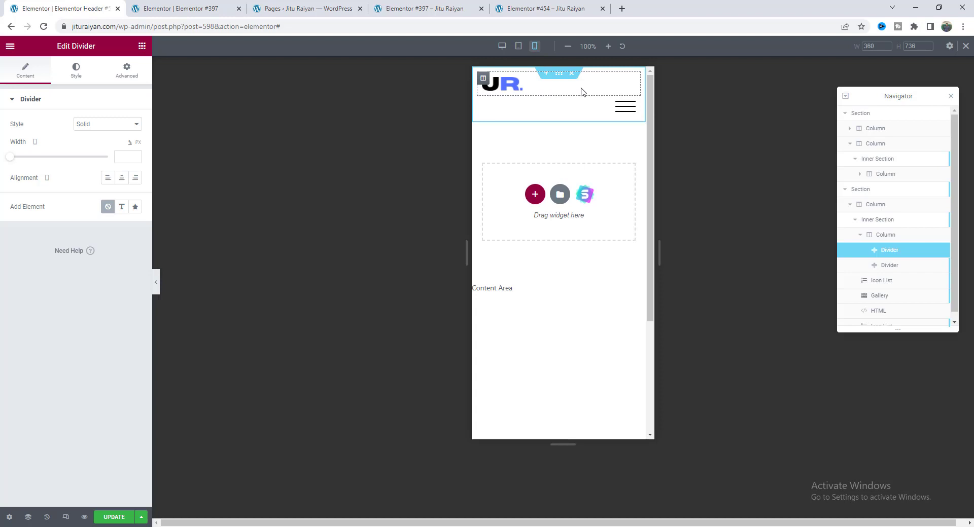
left_click(482, 78)
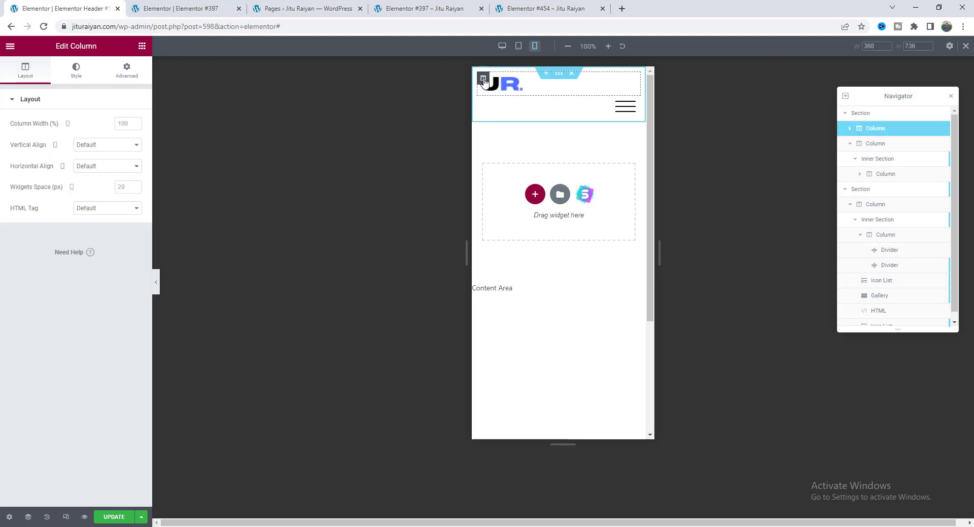
type("50")
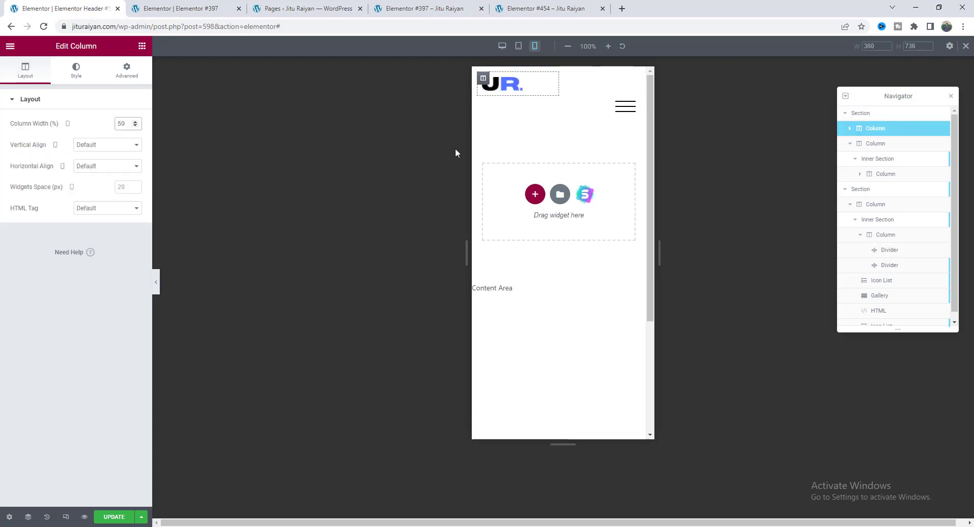
left_click(589, 93)
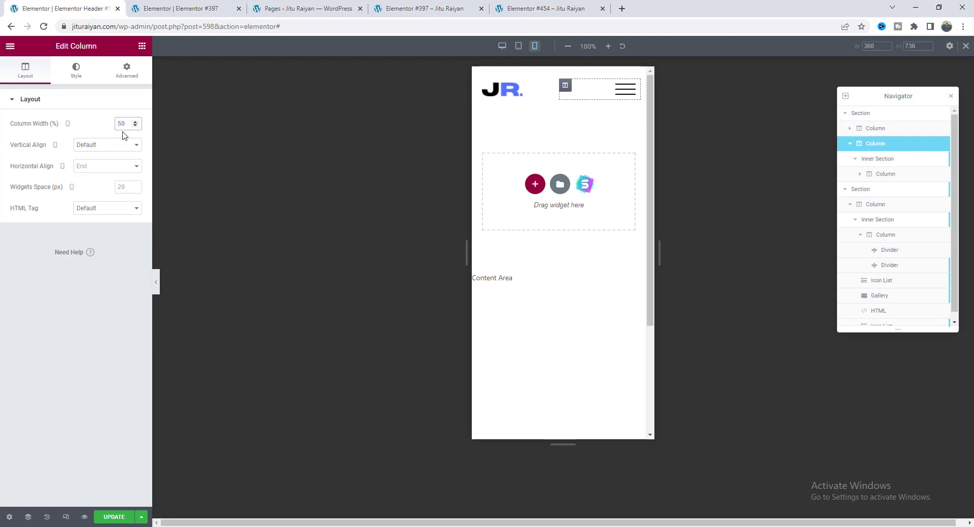
Open the overlay menu and reduce the text size of the Home-to-Contact link list for mobile.
left_click(595, 148)
left_click(622, 91)
left_click(626, 95)
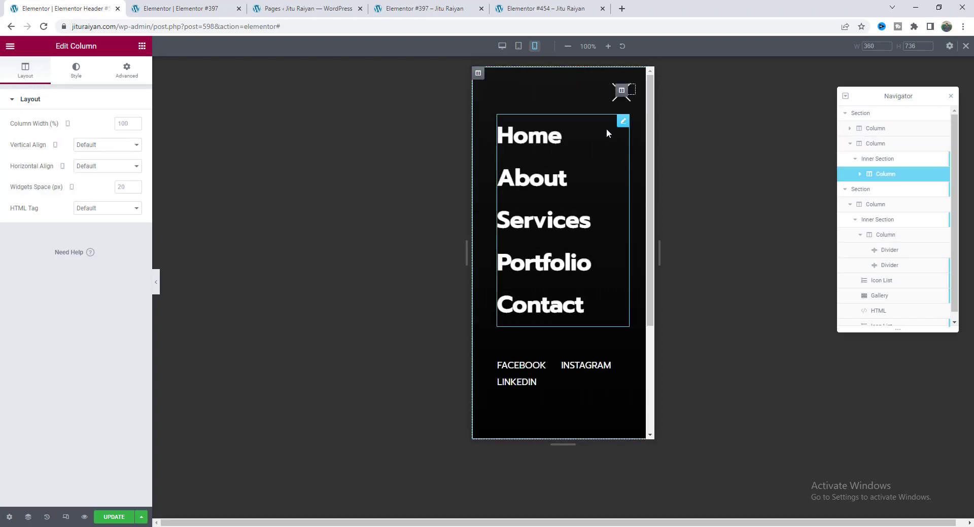
left_click(613, 133)
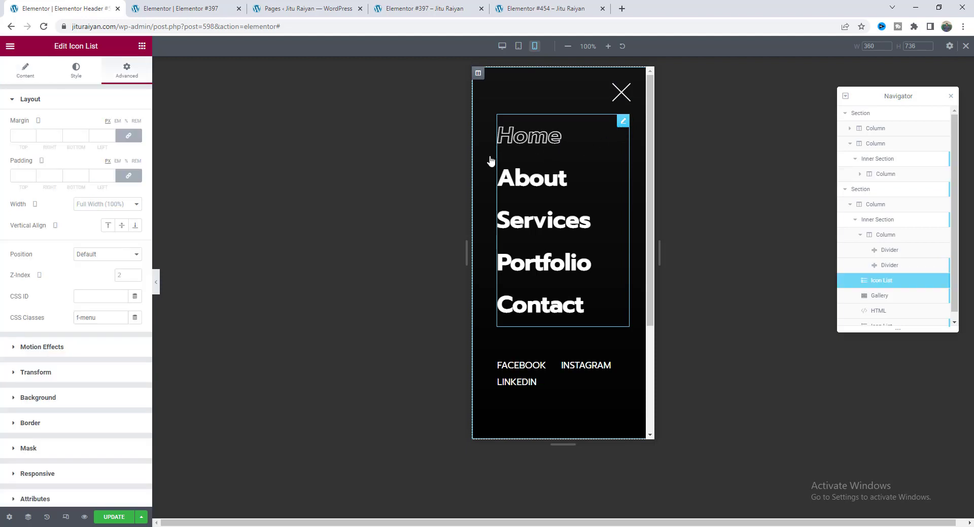
left_click(75, 71)
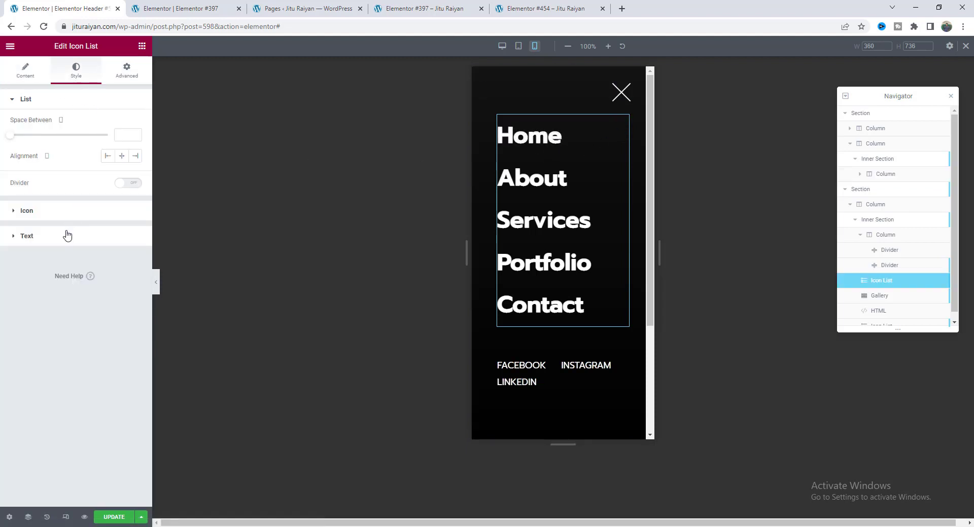
left_click(65, 236)
left_click(135, 249)
scroll(120, 330, "down", 5)
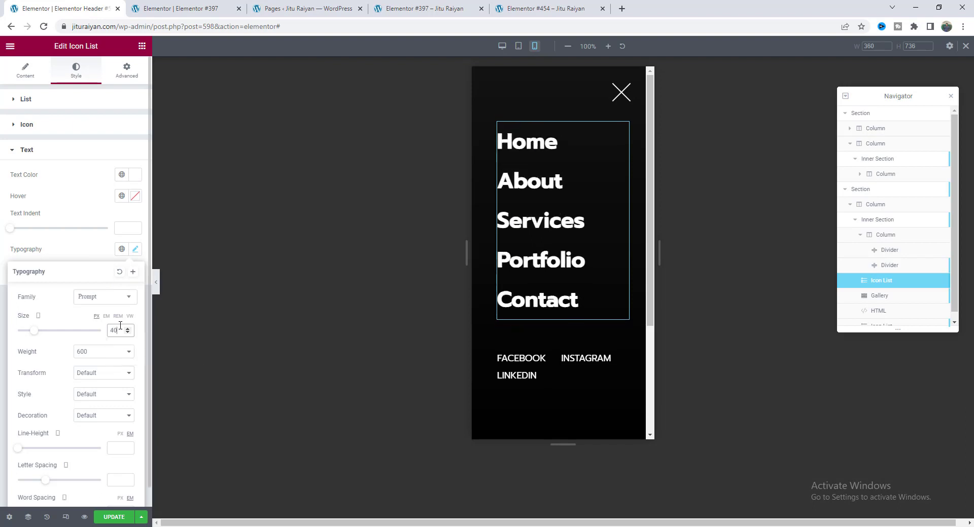
Set the Facebook, Instagram and LinkedIn list's mobile text size to 13 px and its top margin to 20 px.
left_click(543, 335)
left_click(134, 249)
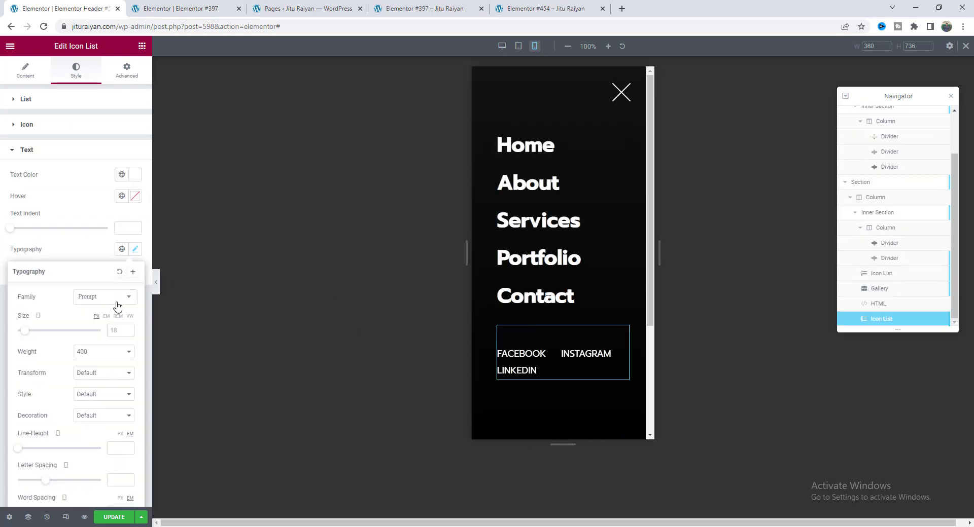
scroll(118, 329, "down", 5)
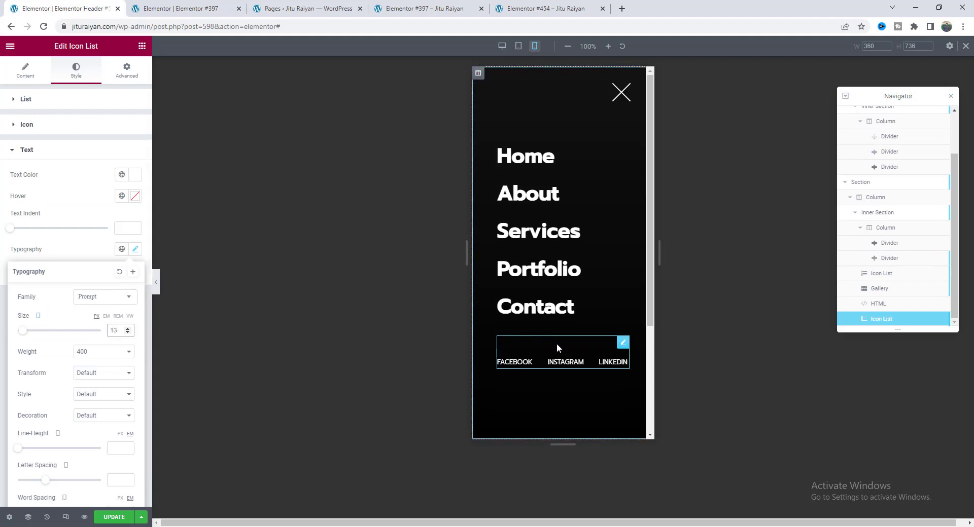
left_click(132, 73)
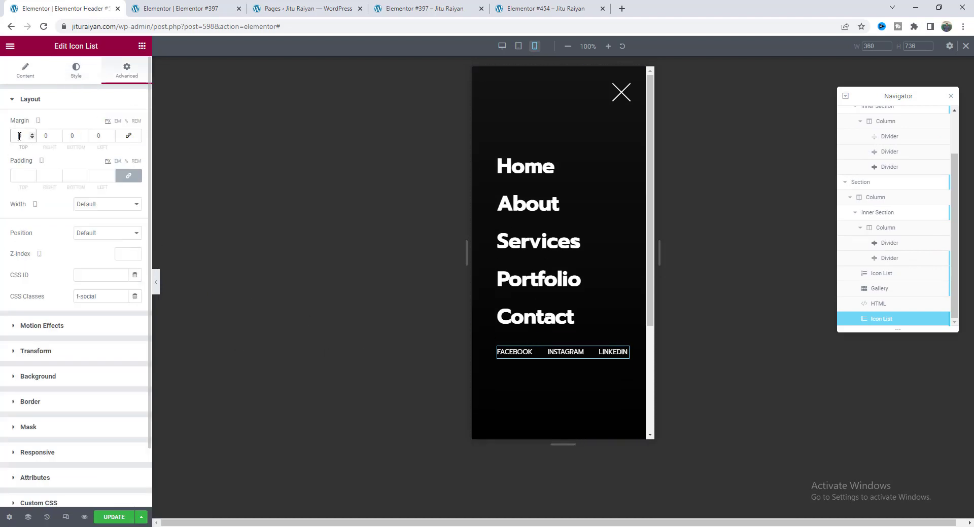
type("20")
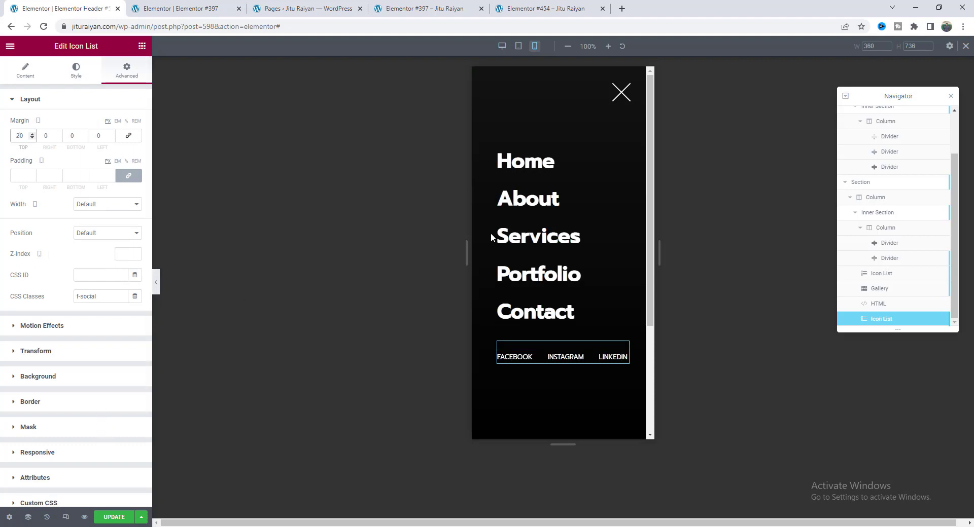
Change the gallery's horizontal offset unit to px for mobile and update the header.
left_click(885, 291)
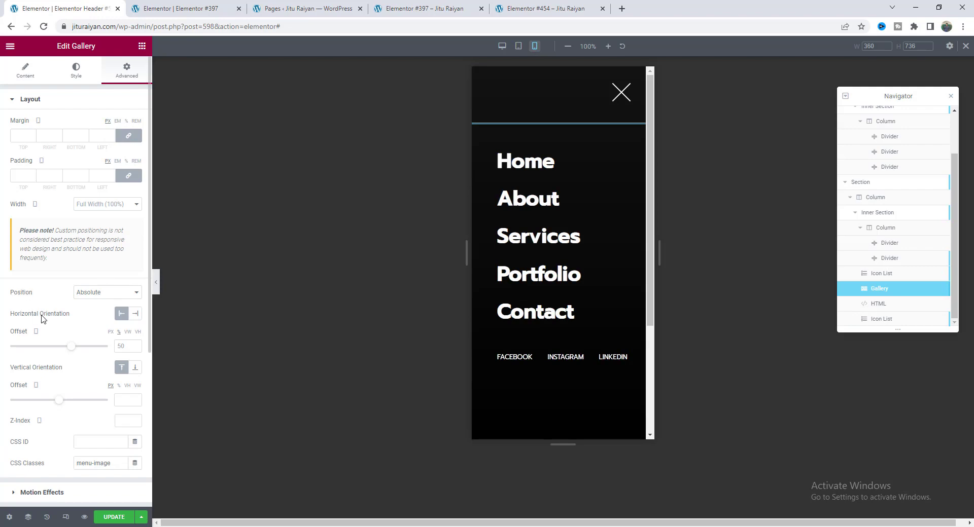
left_click(110, 332)
left_click(115, 517)
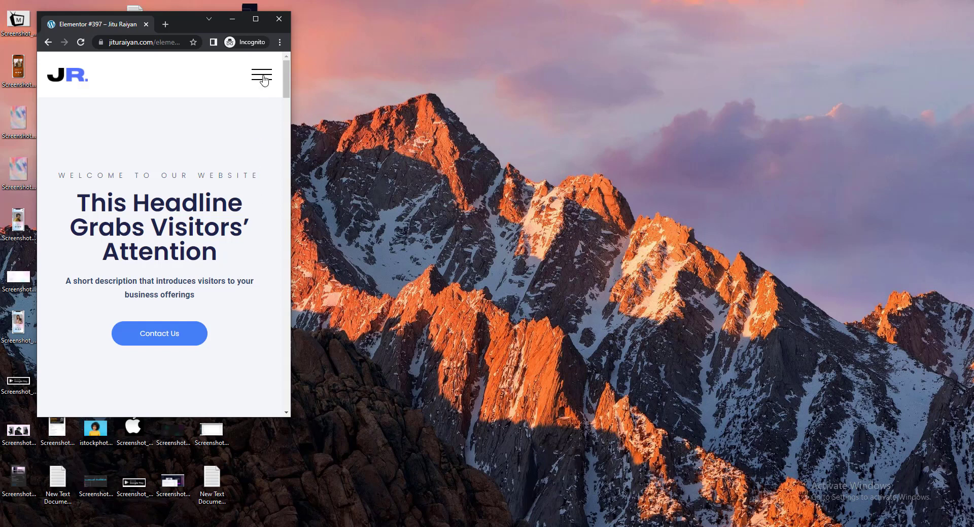
Switch to the live page in the incognito browser window and check the overlay menu at mobile width.
left_click(263, 77)
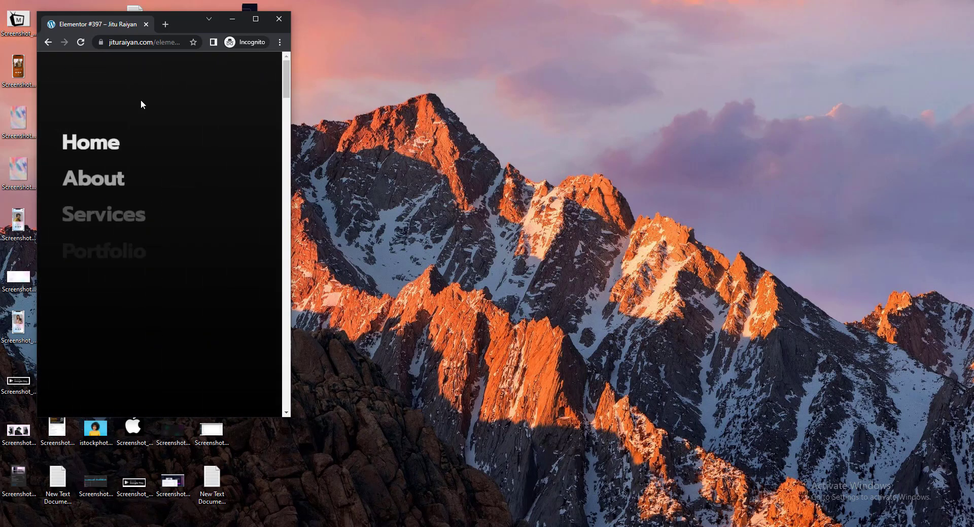